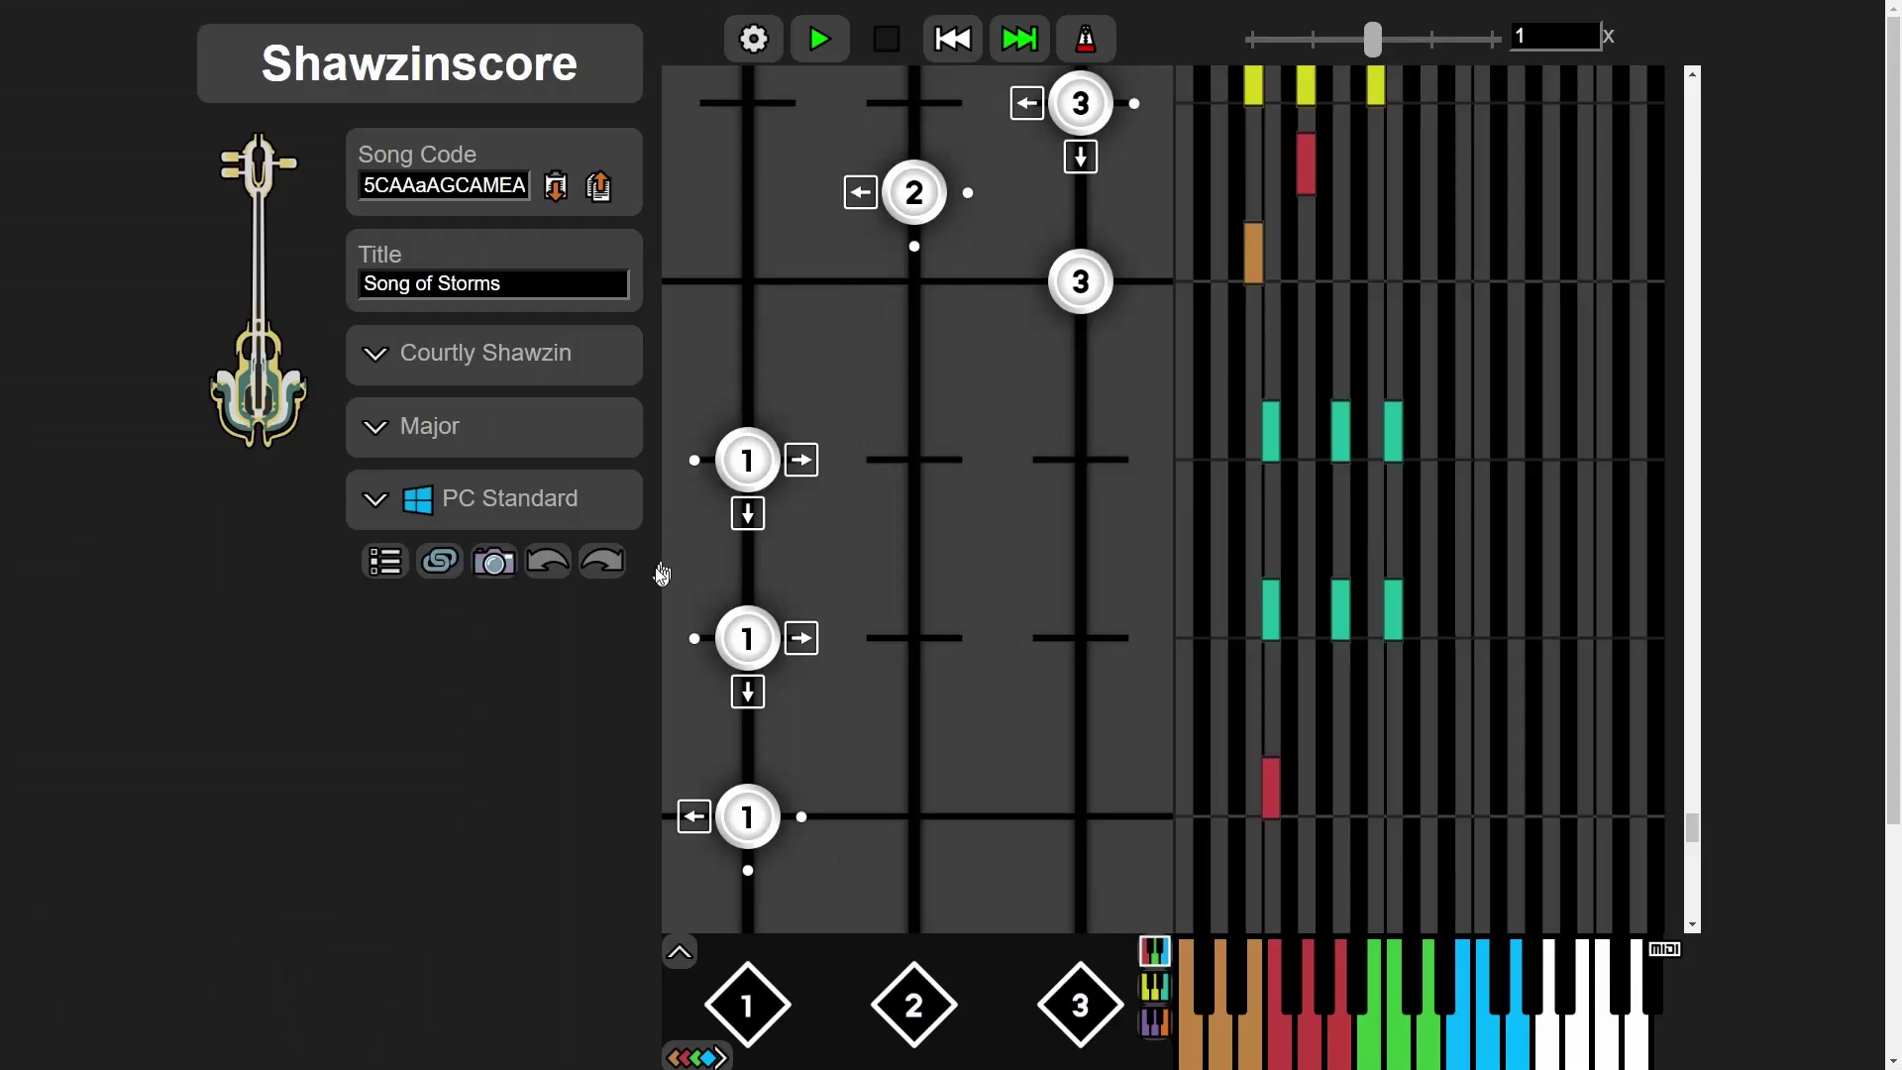
left_click(386, 561)
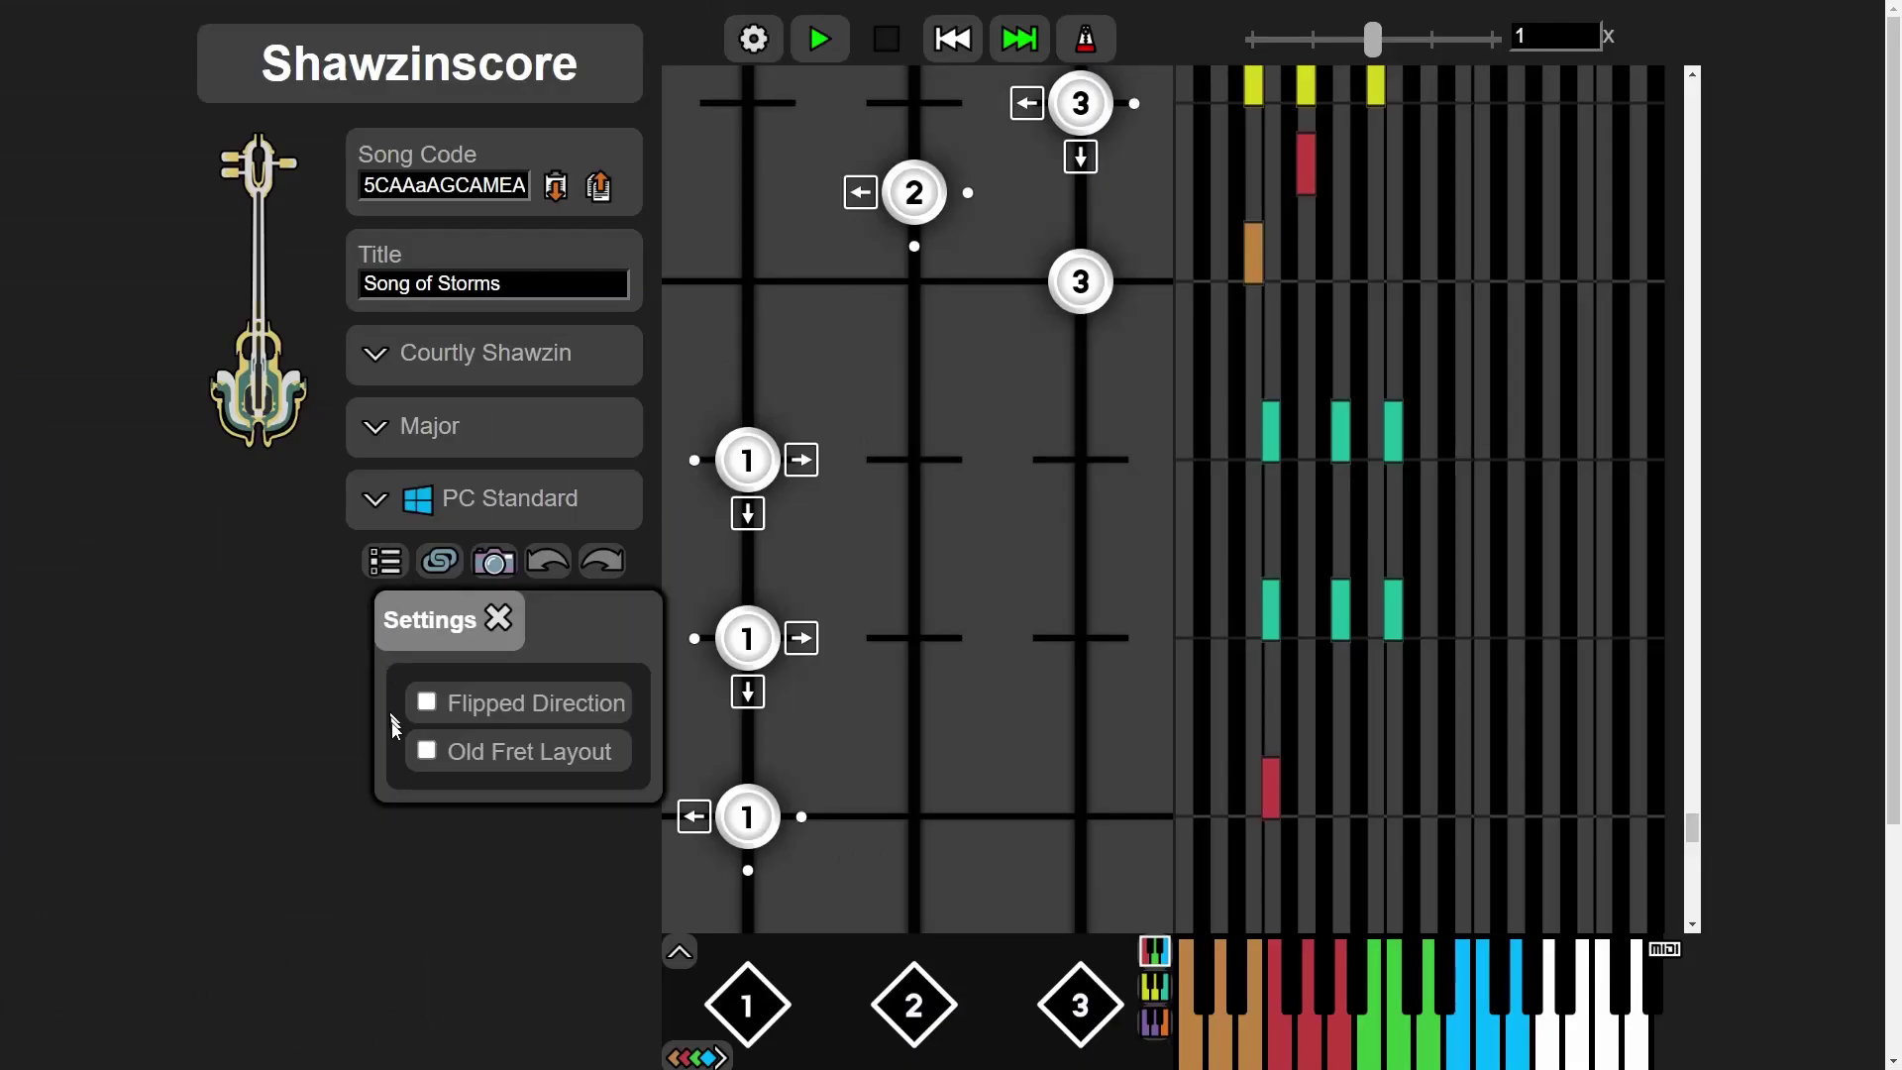
left_click(429, 755)
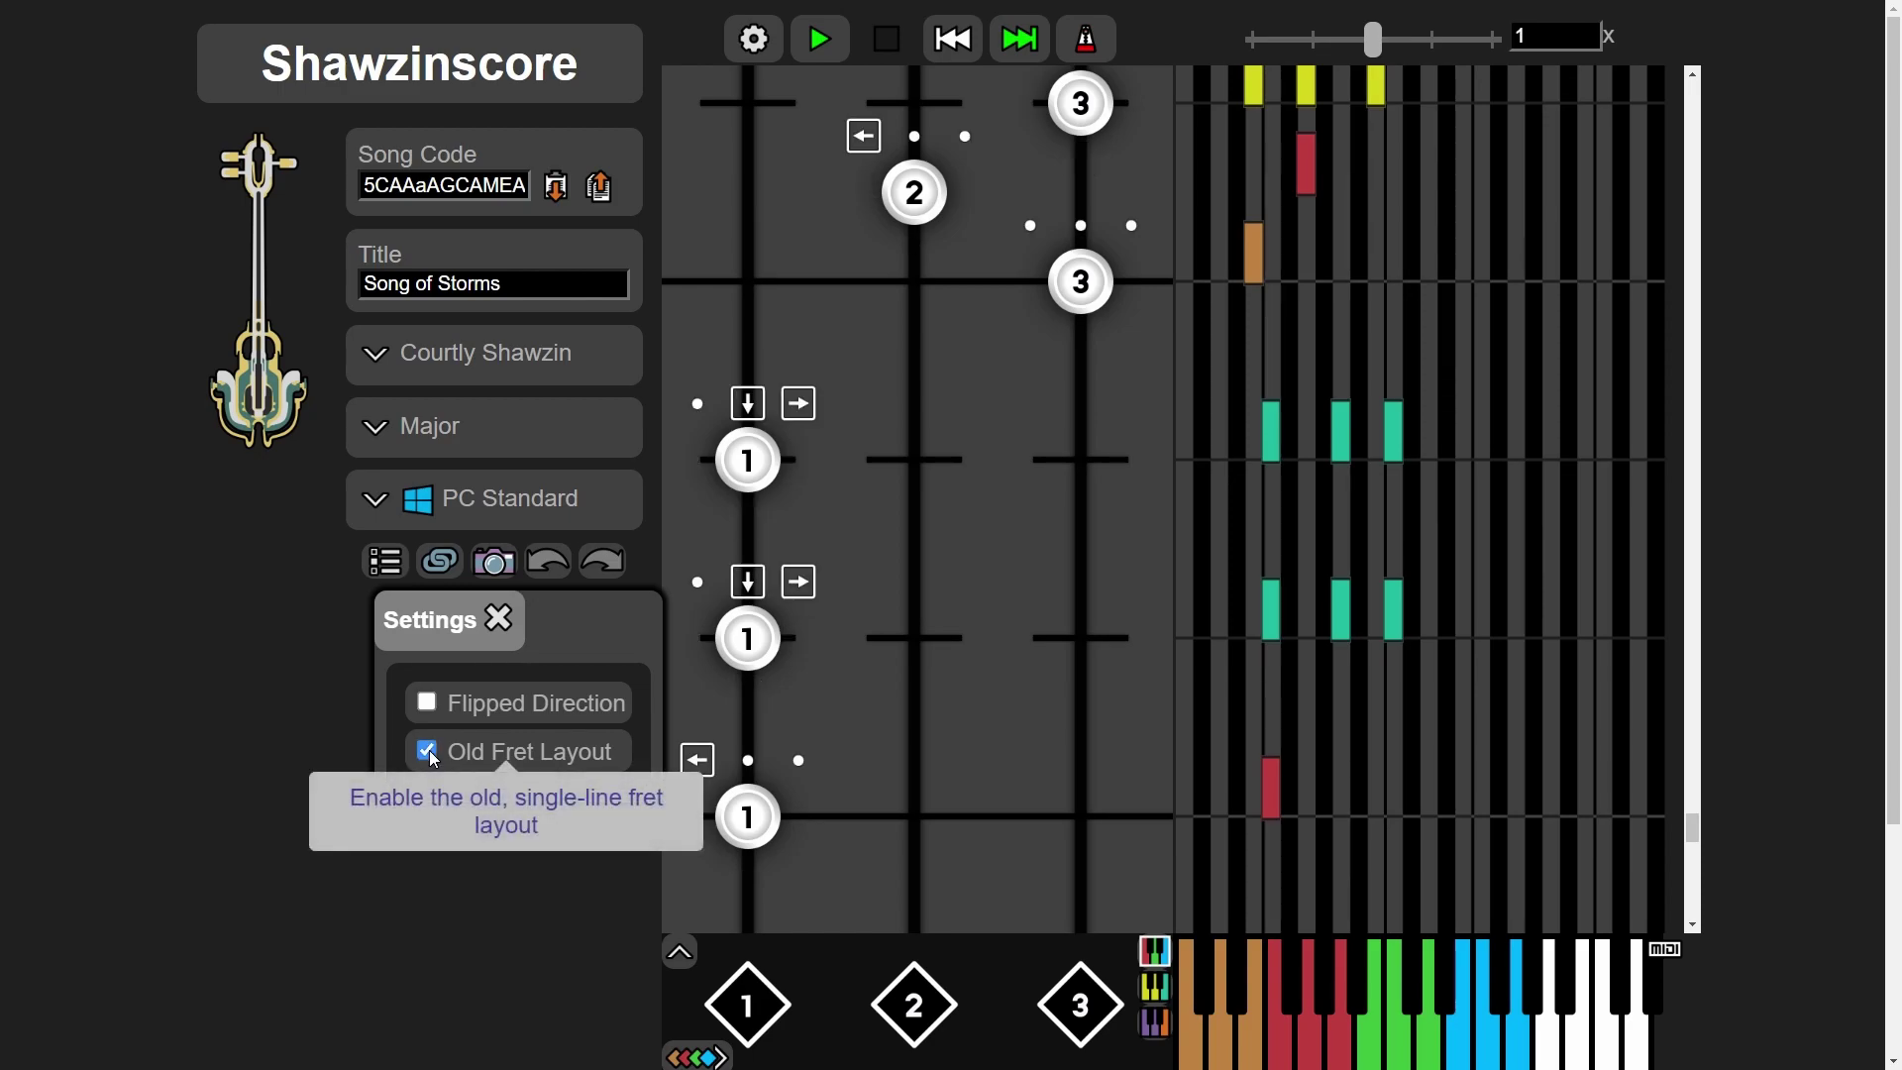
left_click(428, 753)
left_click(499, 619)
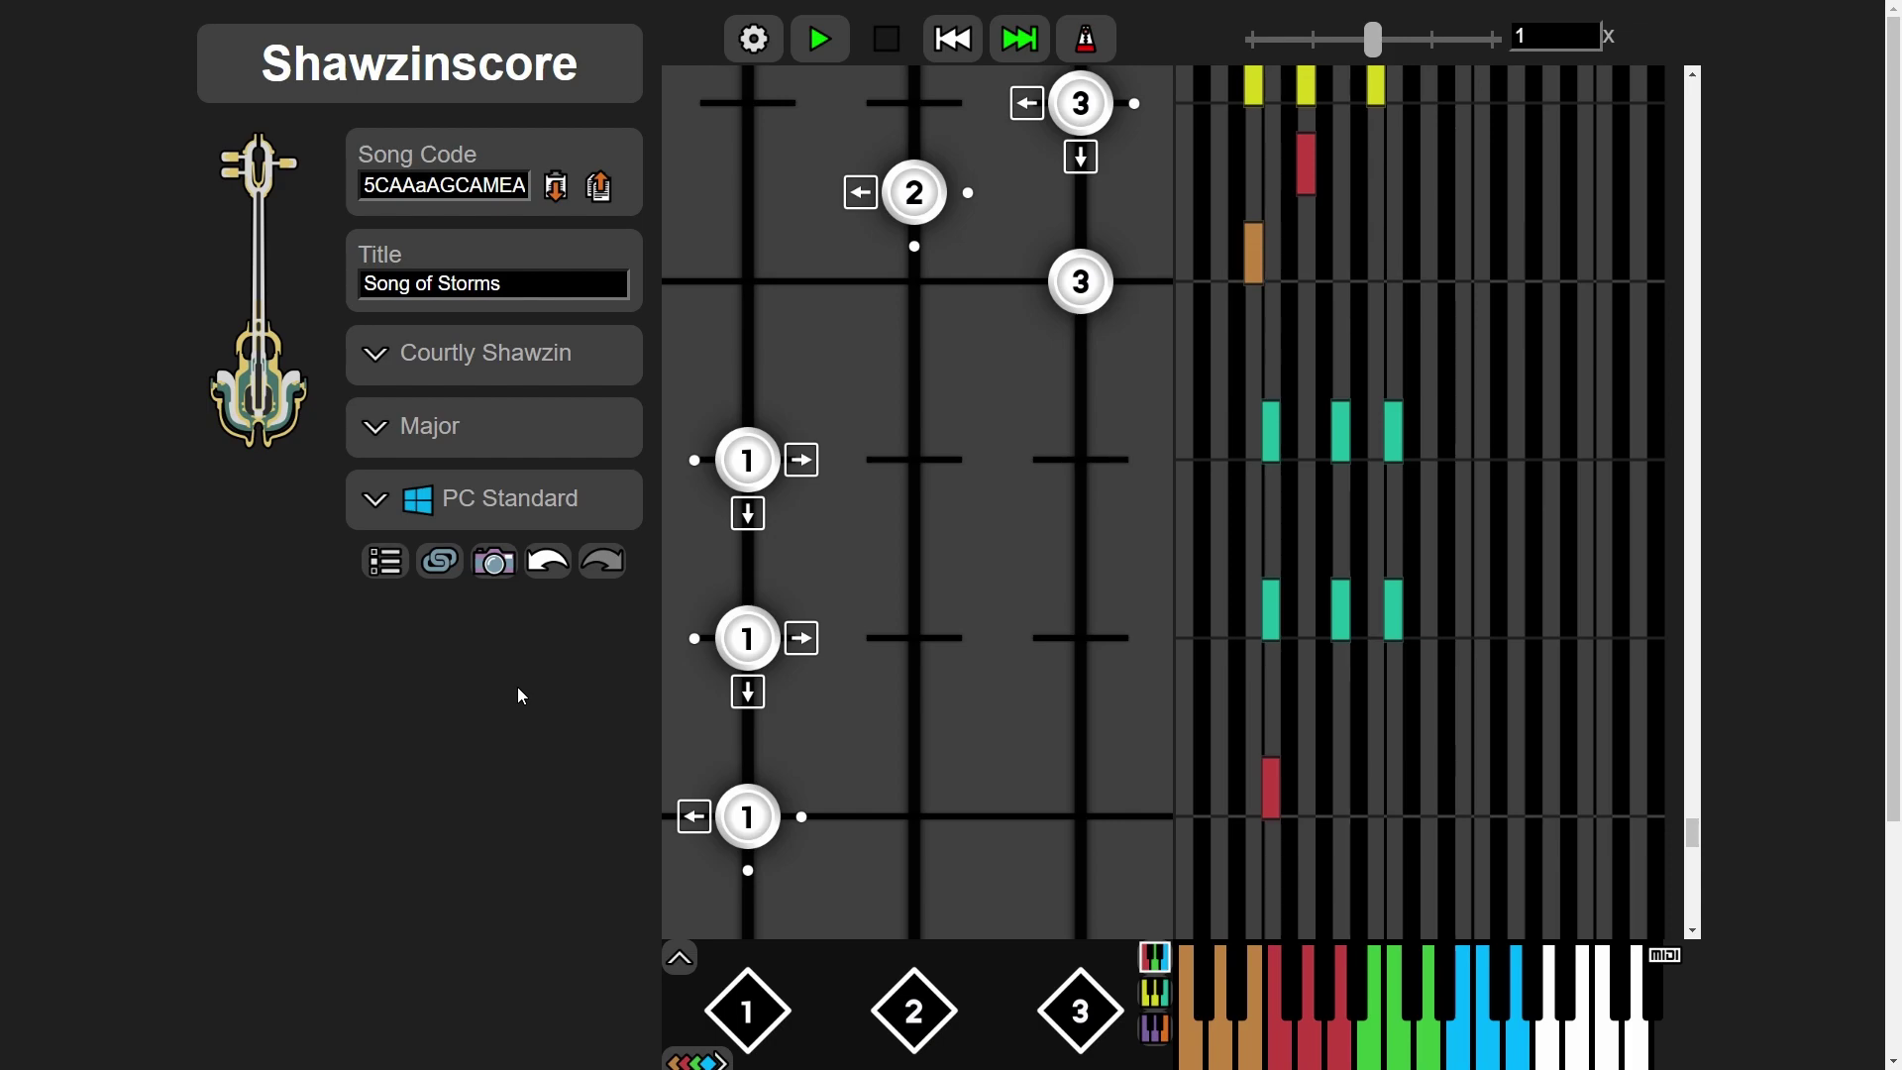
Create a custom PlayStation control scheme with a button rebound to 1st String
left_click(479, 505)
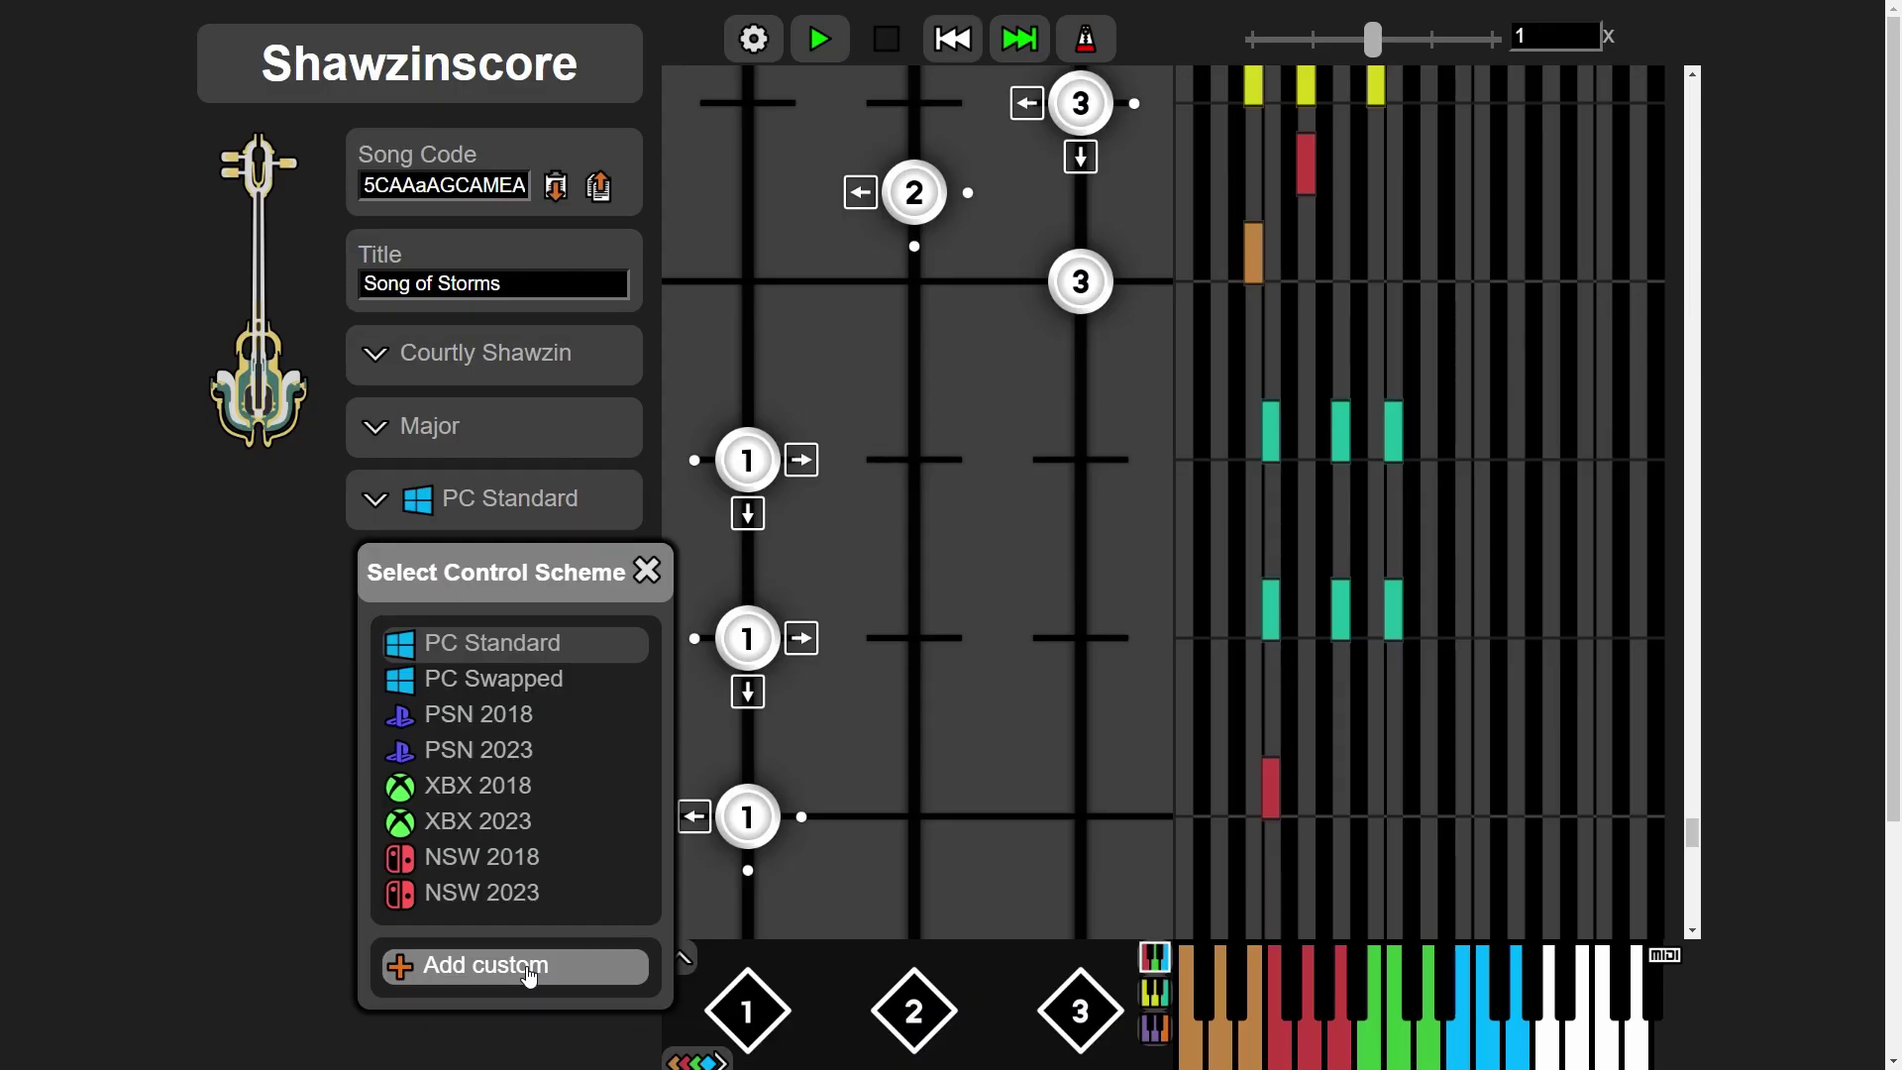
left_click(959, 946)
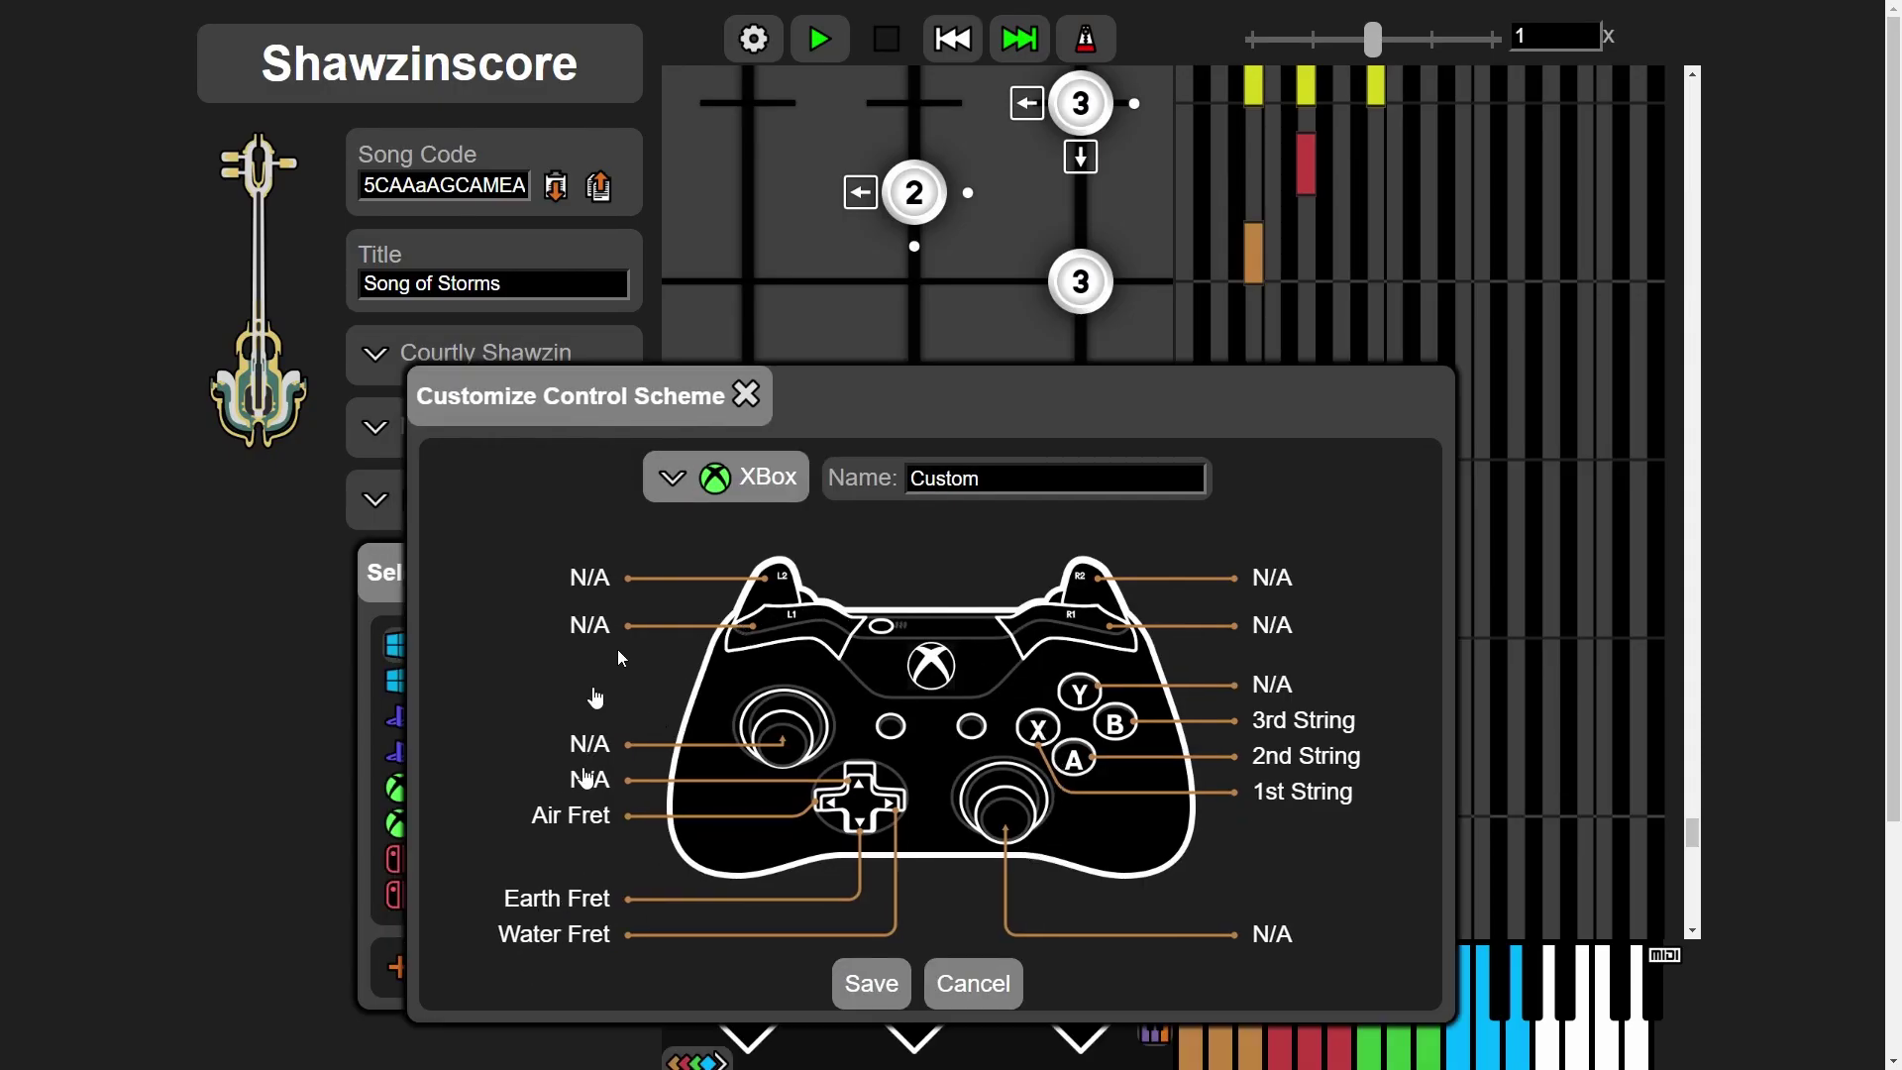
left_click(733, 488)
left_click(780, 617)
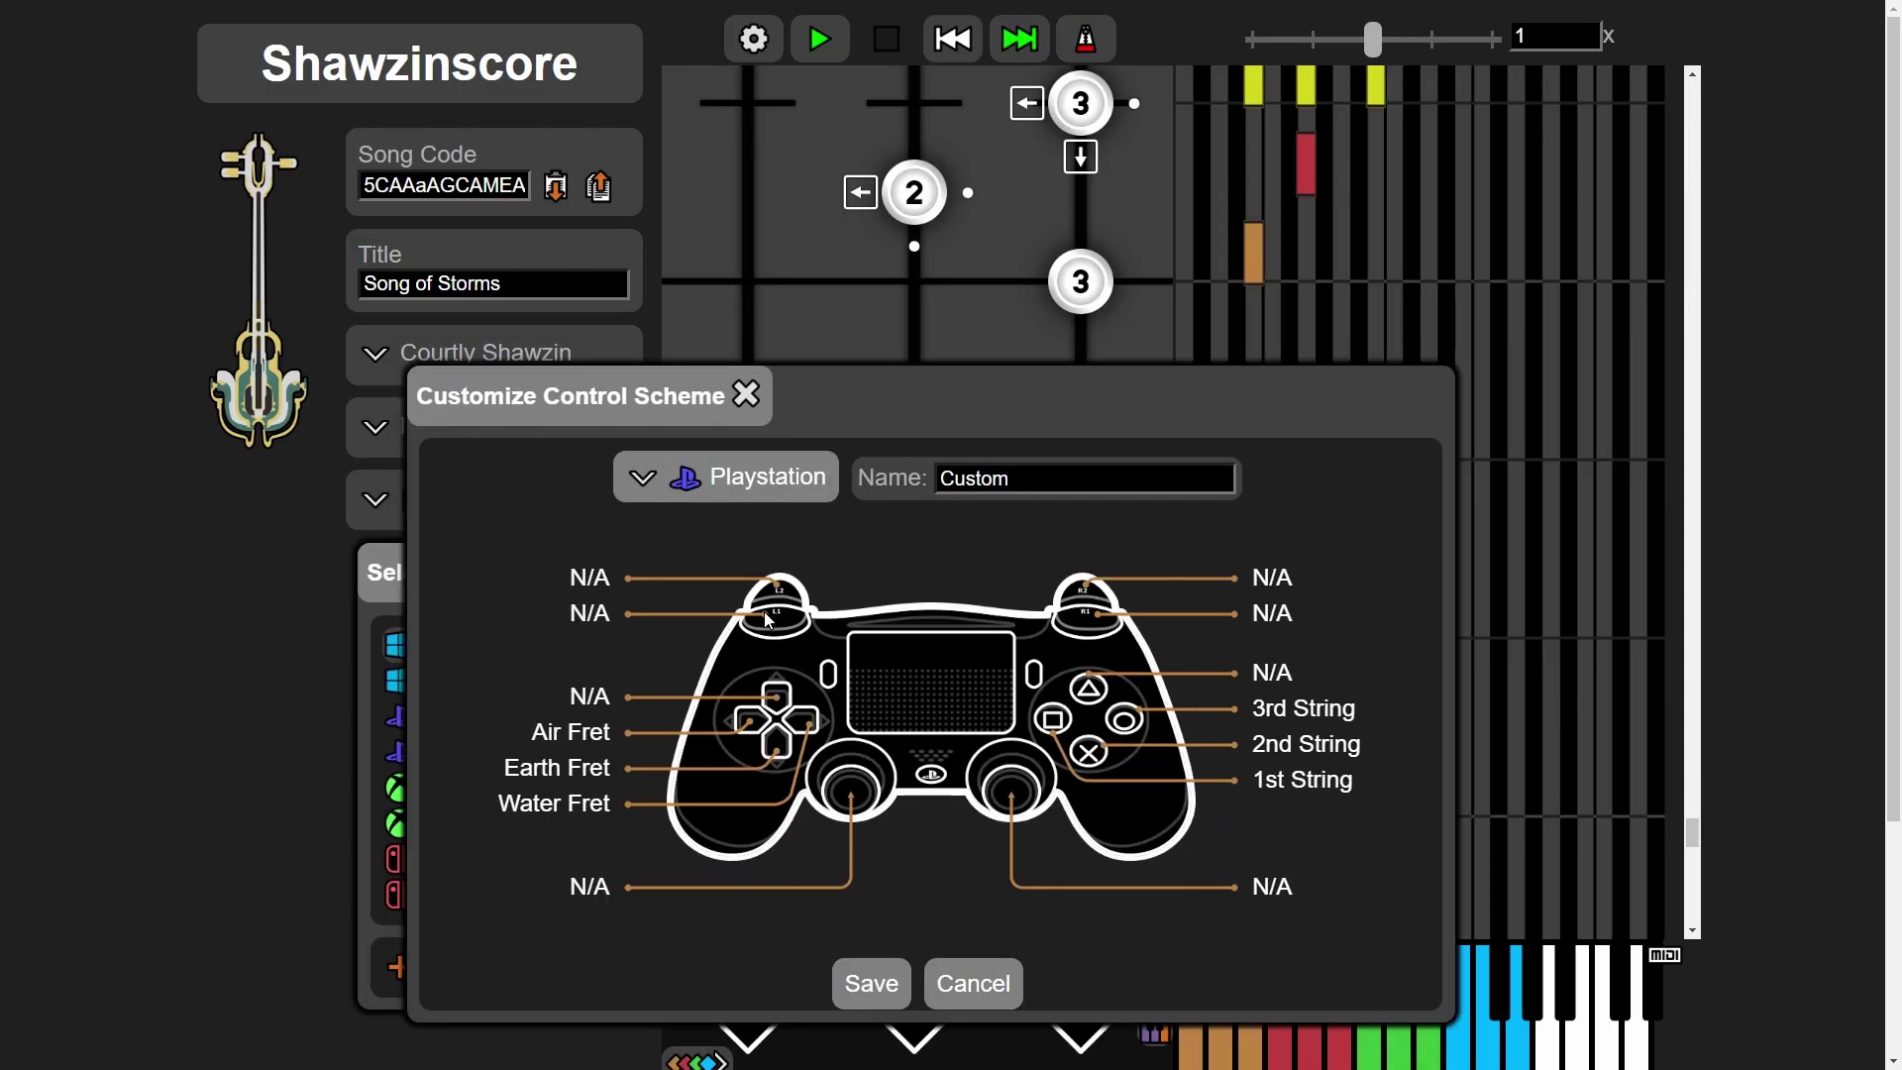
left_click(634, 803)
left_click(645, 797)
Name the scheme 'My dumbass PS bindings' and save it
triple_click(1045, 479)
type("My dumbass PS bindings")
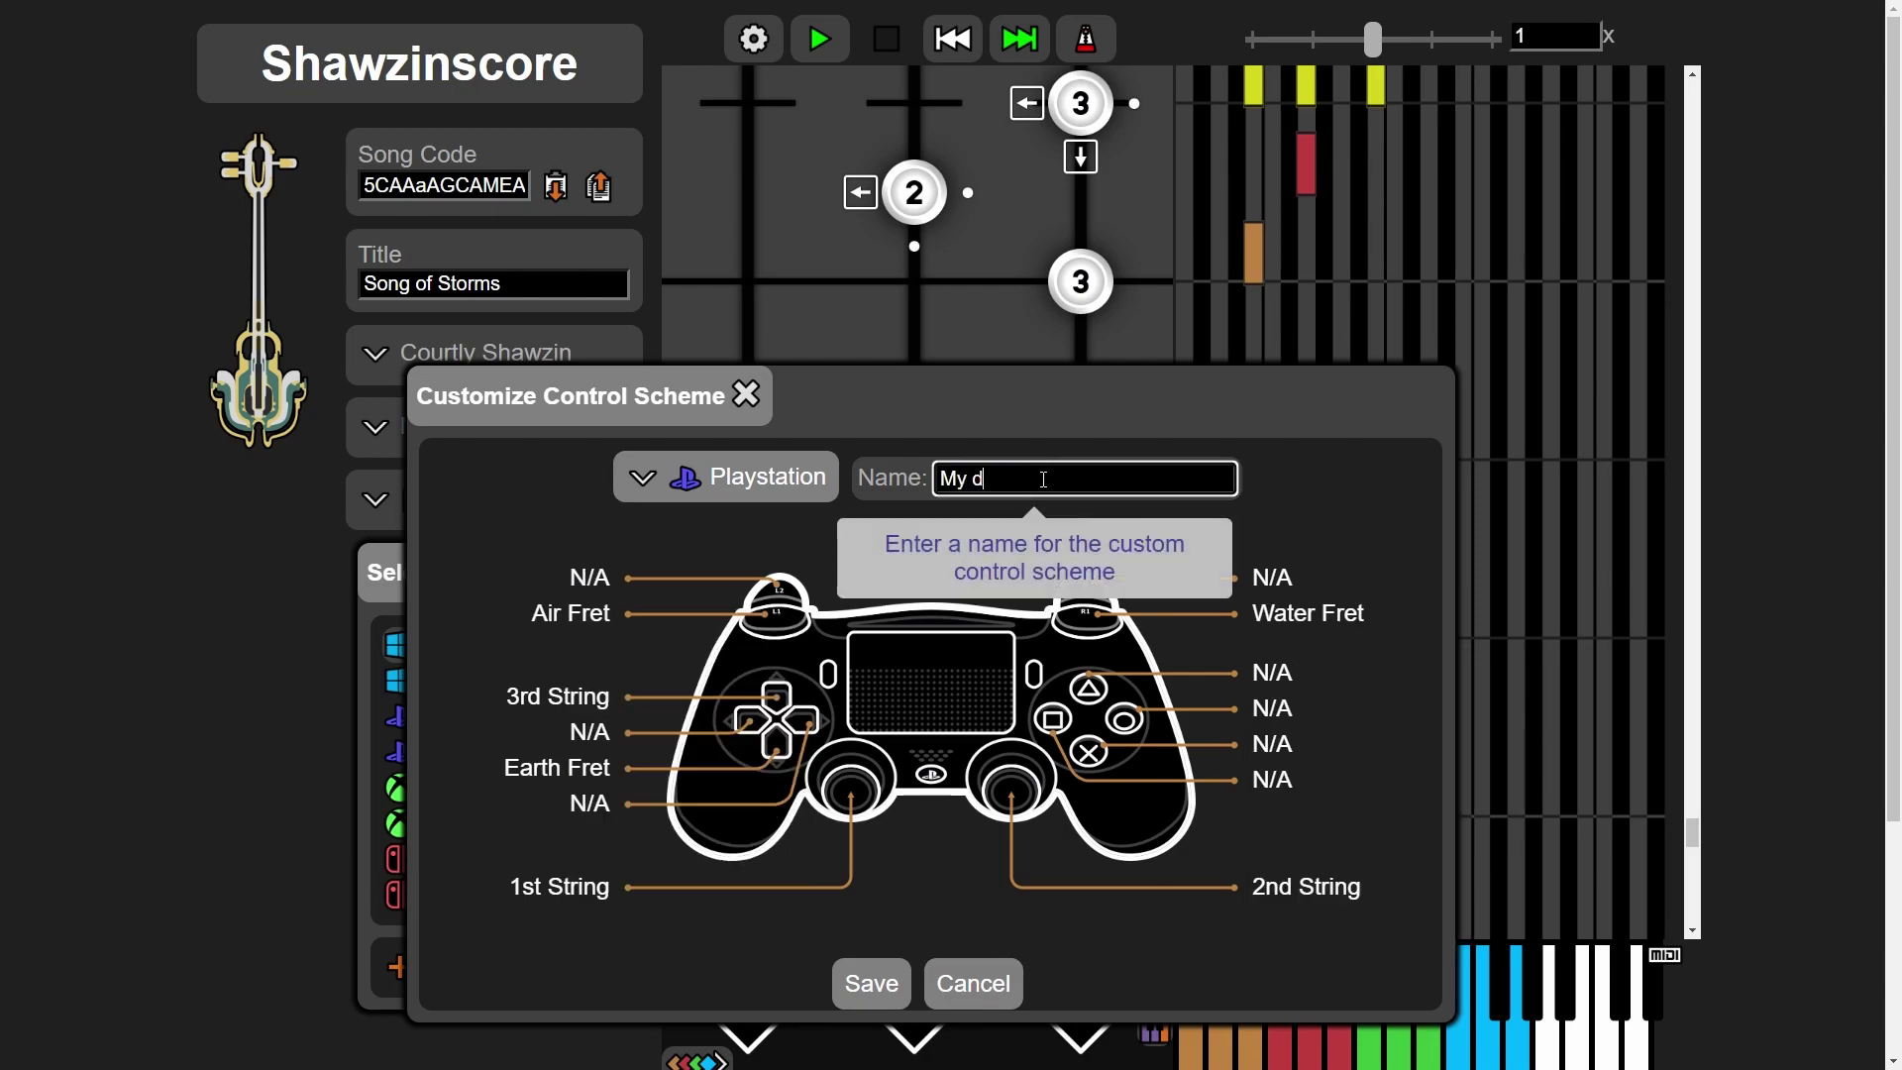
left_click(870, 984)
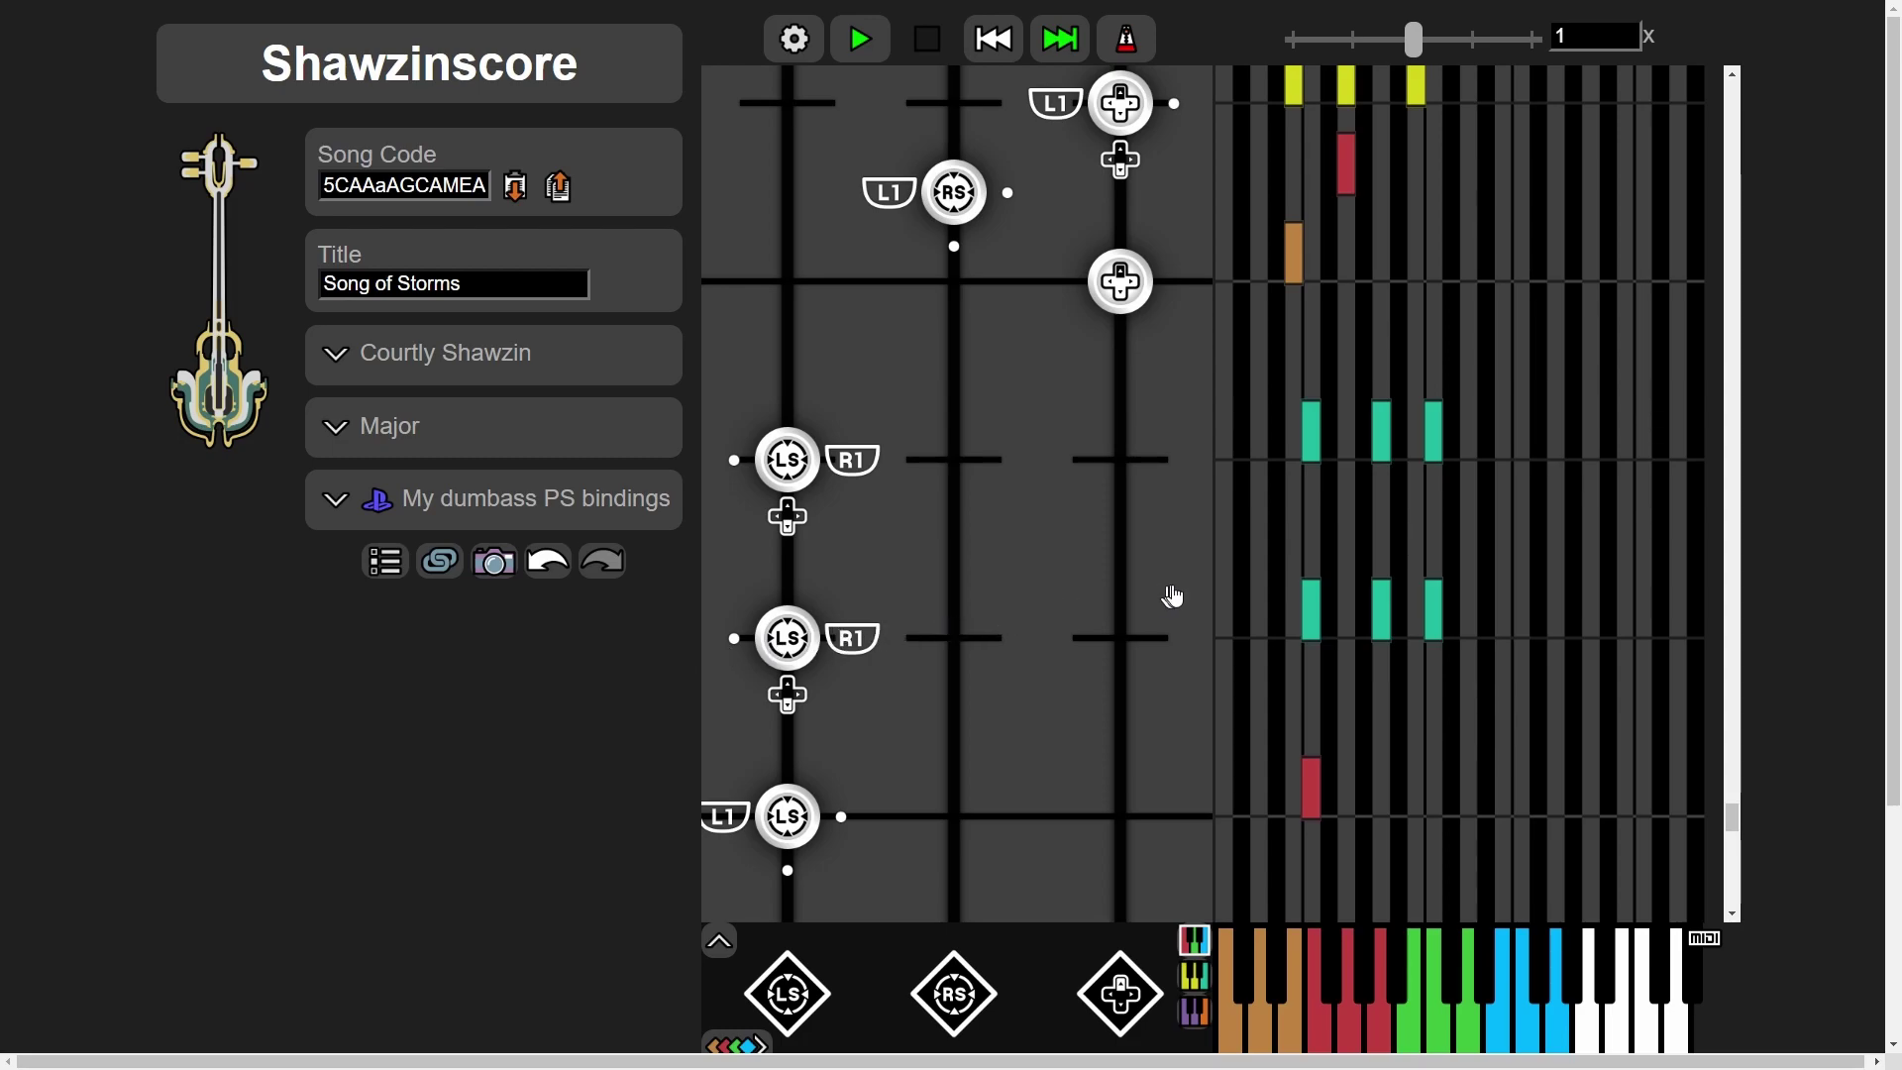
Delete the 'My stupid Switch controls' control scheme
scroll(1173, 599, "up", 3)
scroll(1173, 604, "down", 5)
scroll(1173, 609, "up", 2)
left_click(488, 501)
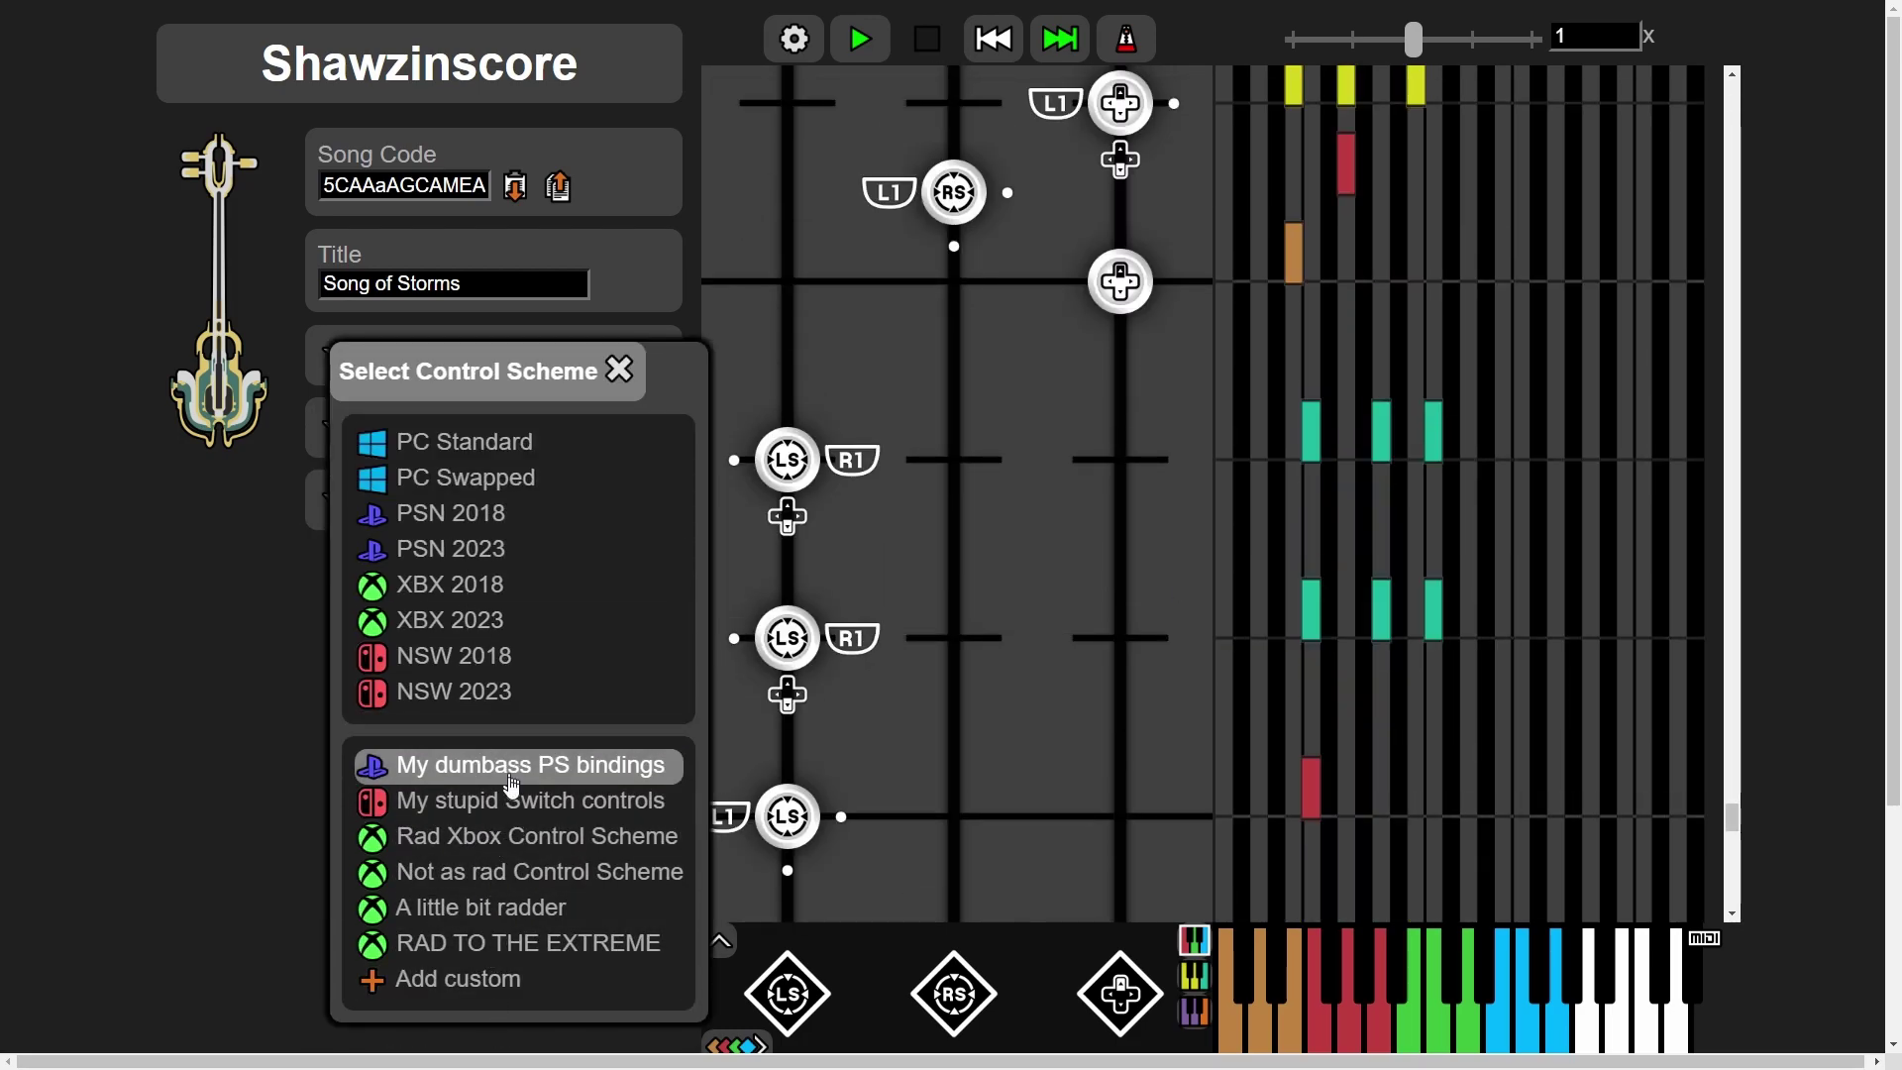
left_click(509, 799)
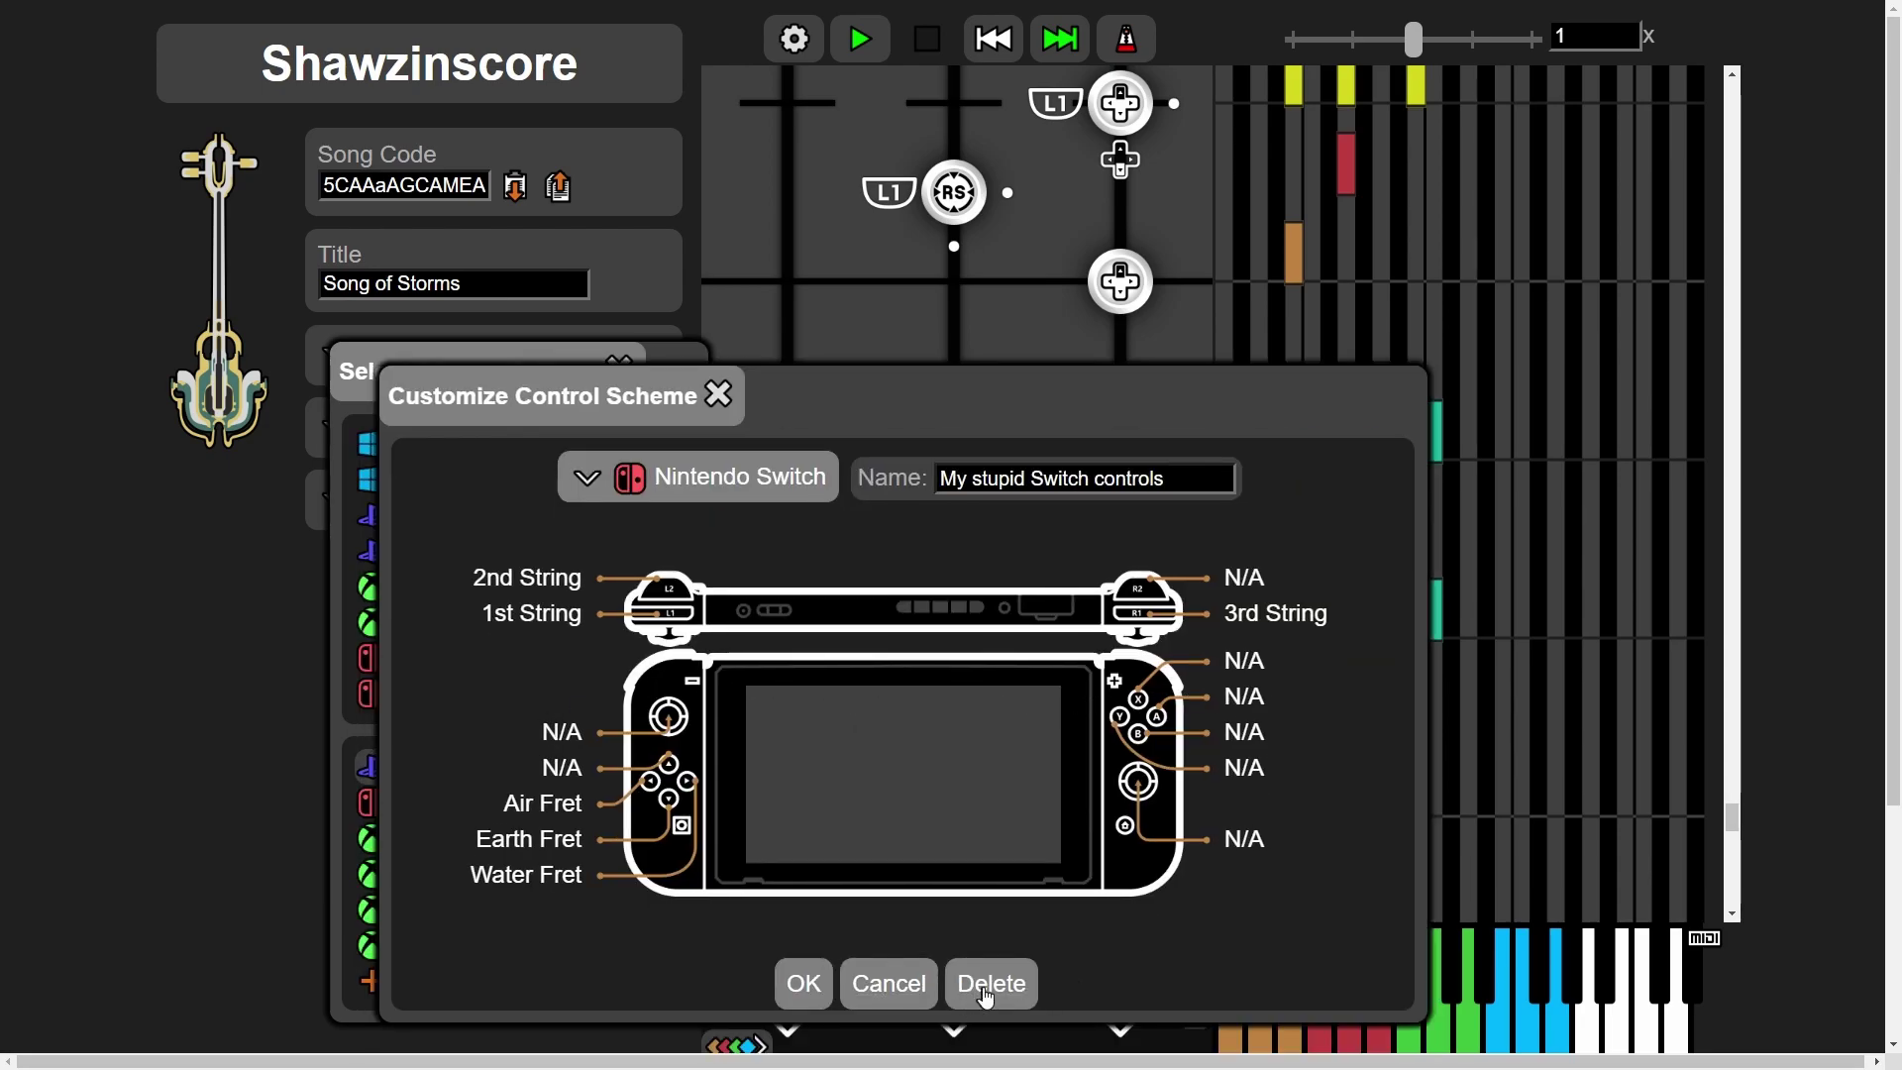
left_click(984, 986)
Add another custom scheme, setting its platform to PlayStation, then Nintendo Switch
left_click(502, 955)
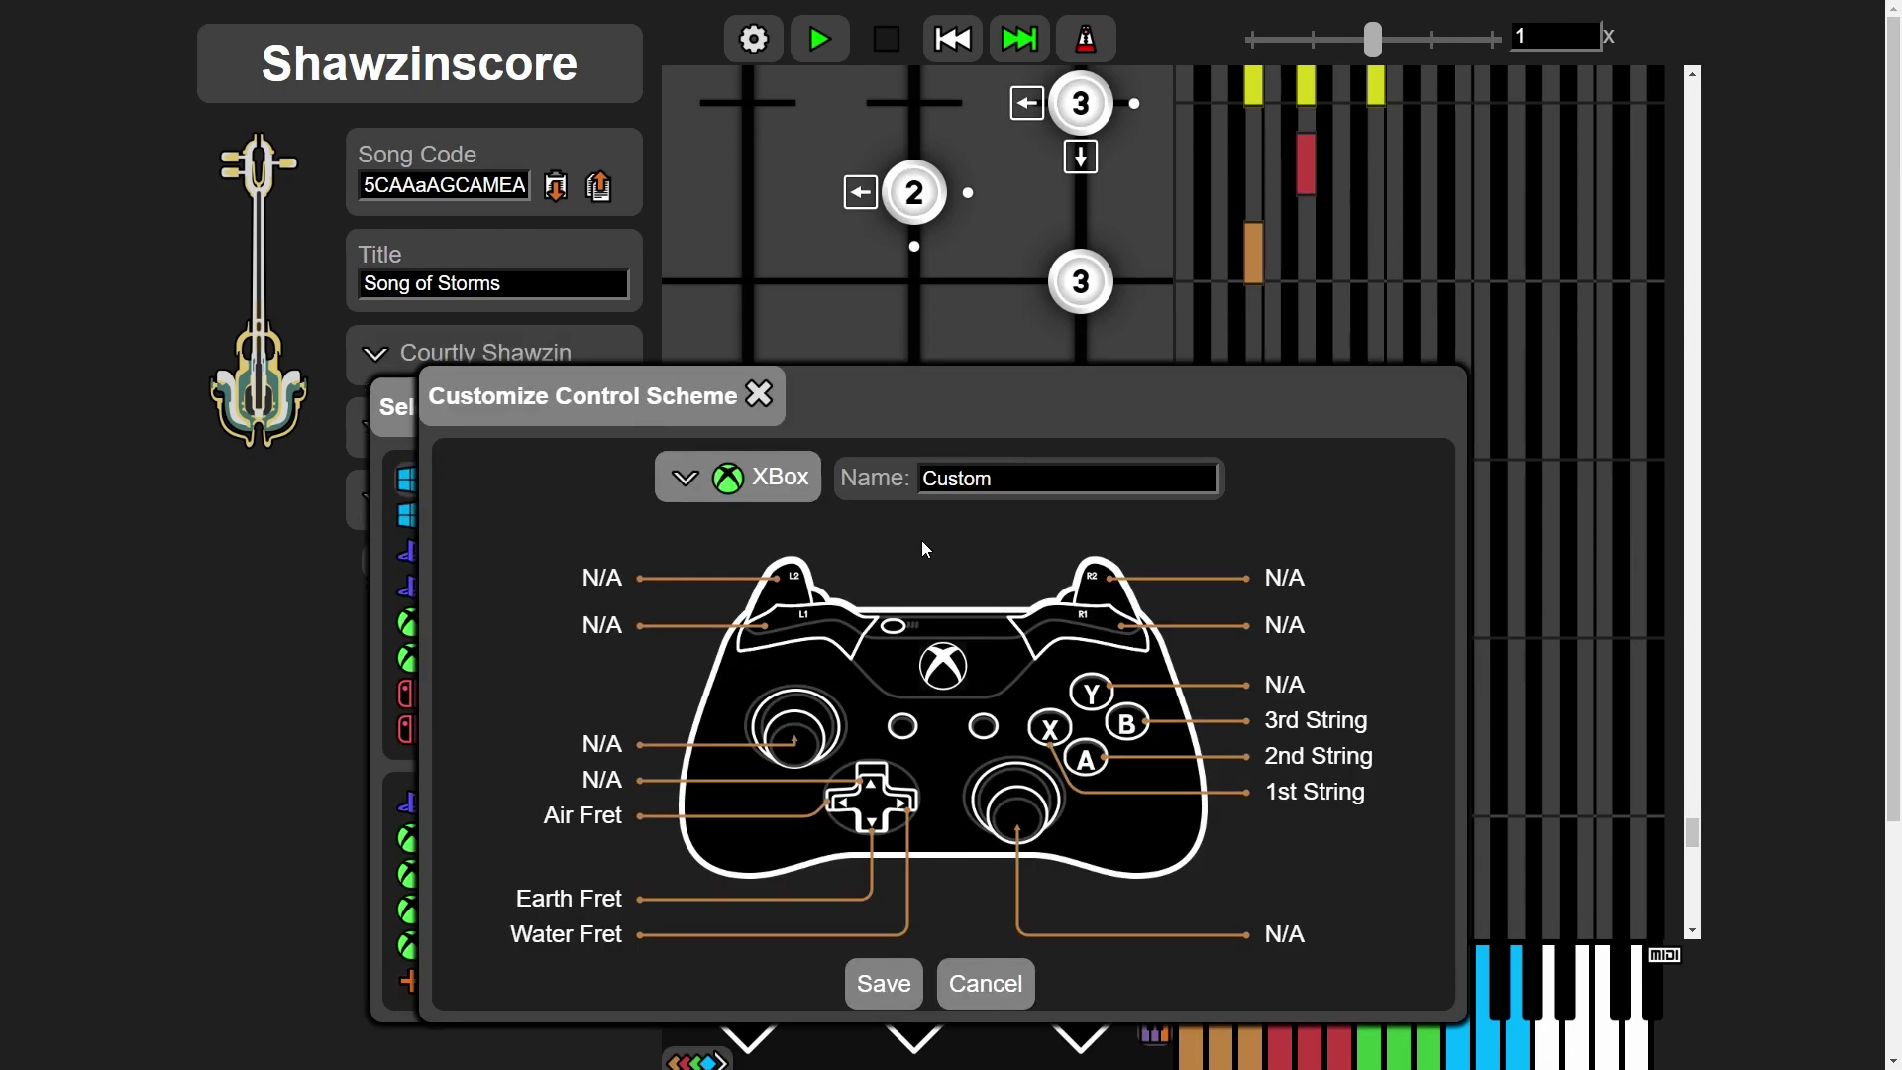
left_click(792, 484)
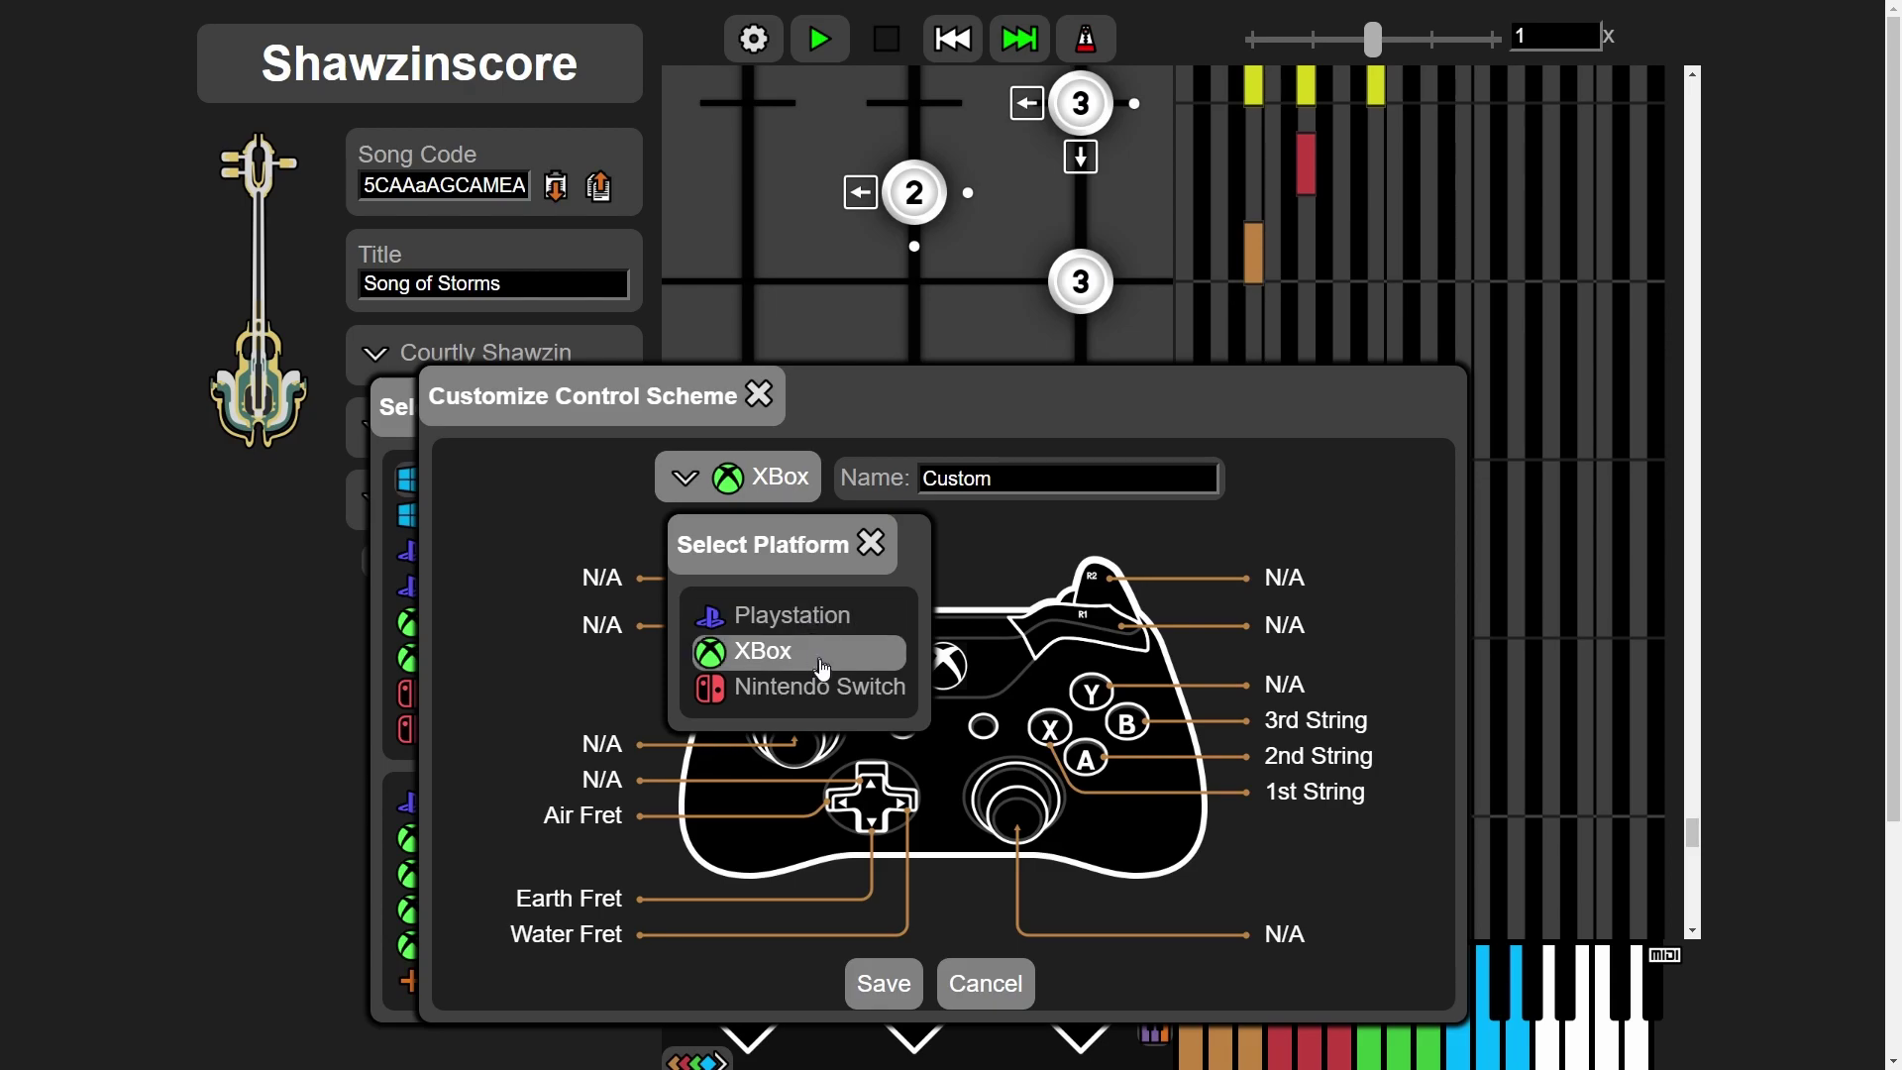
left_click(820, 625)
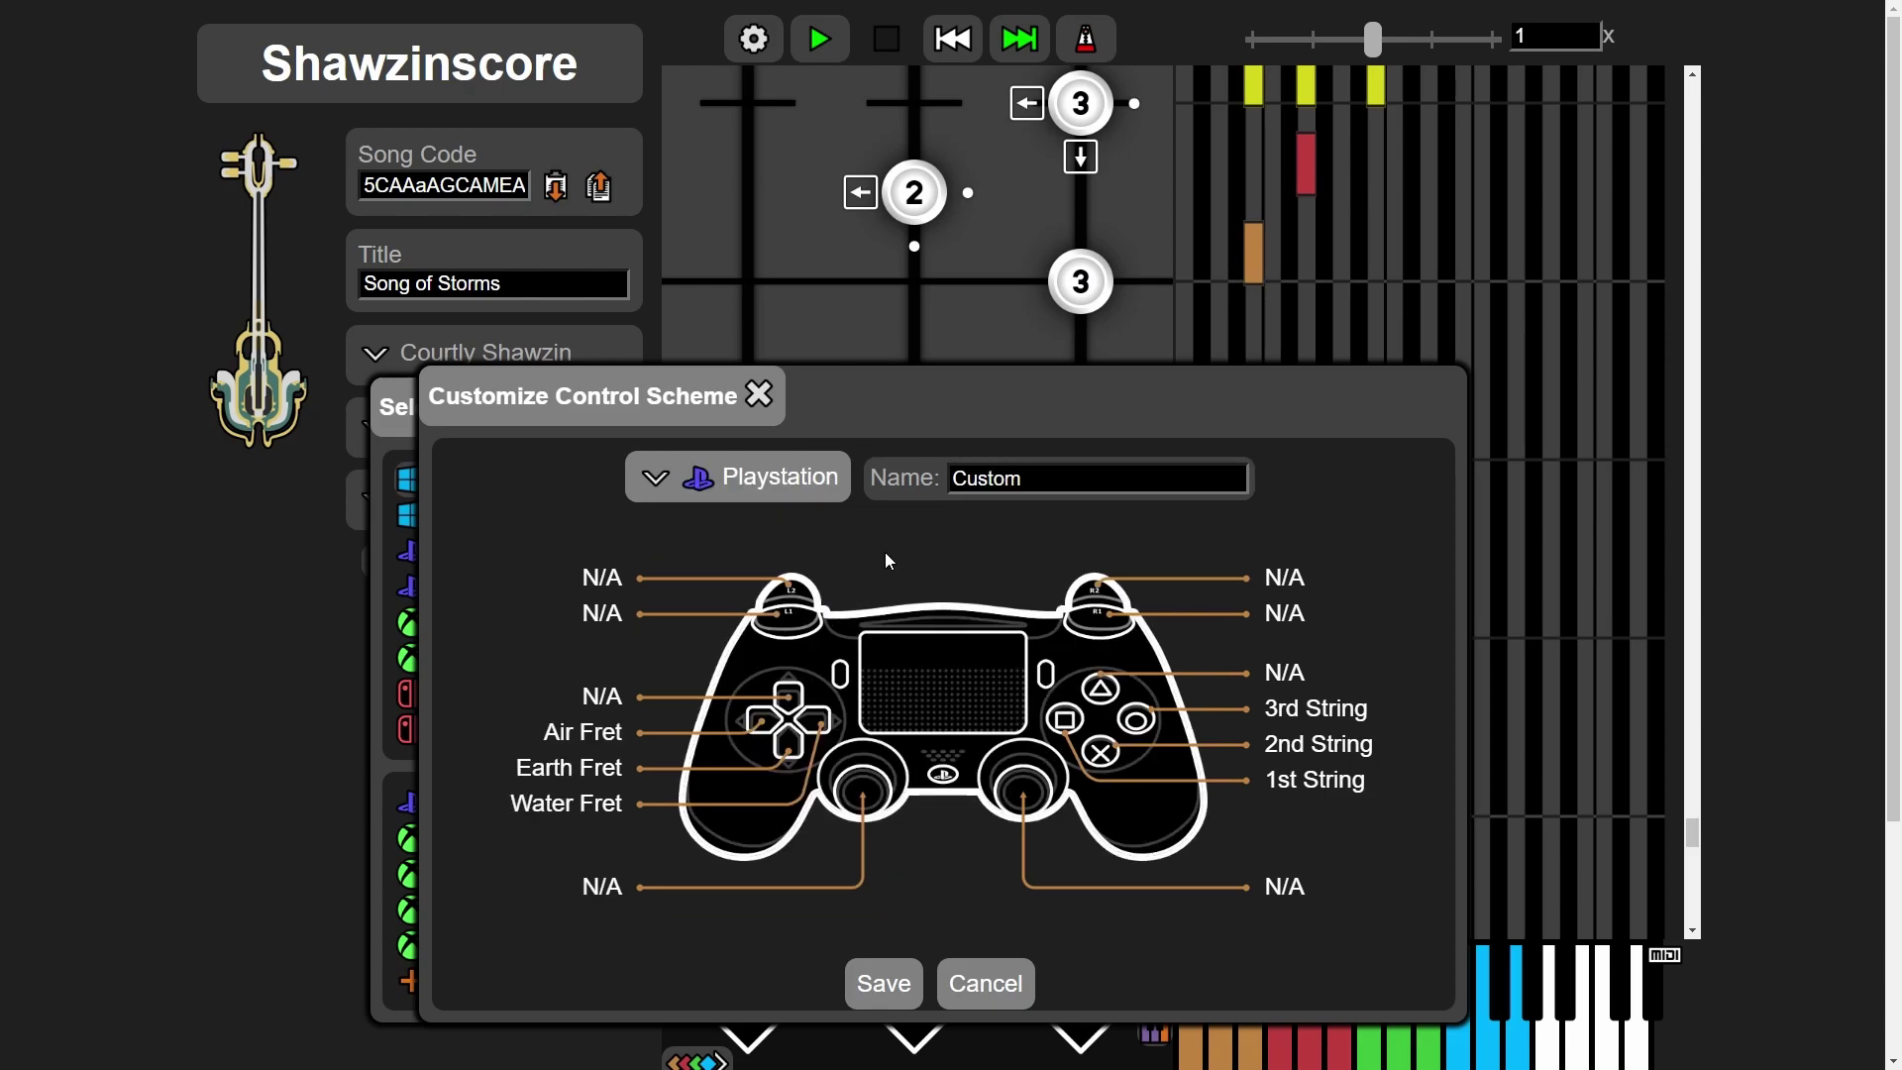
left_click(823, 490)
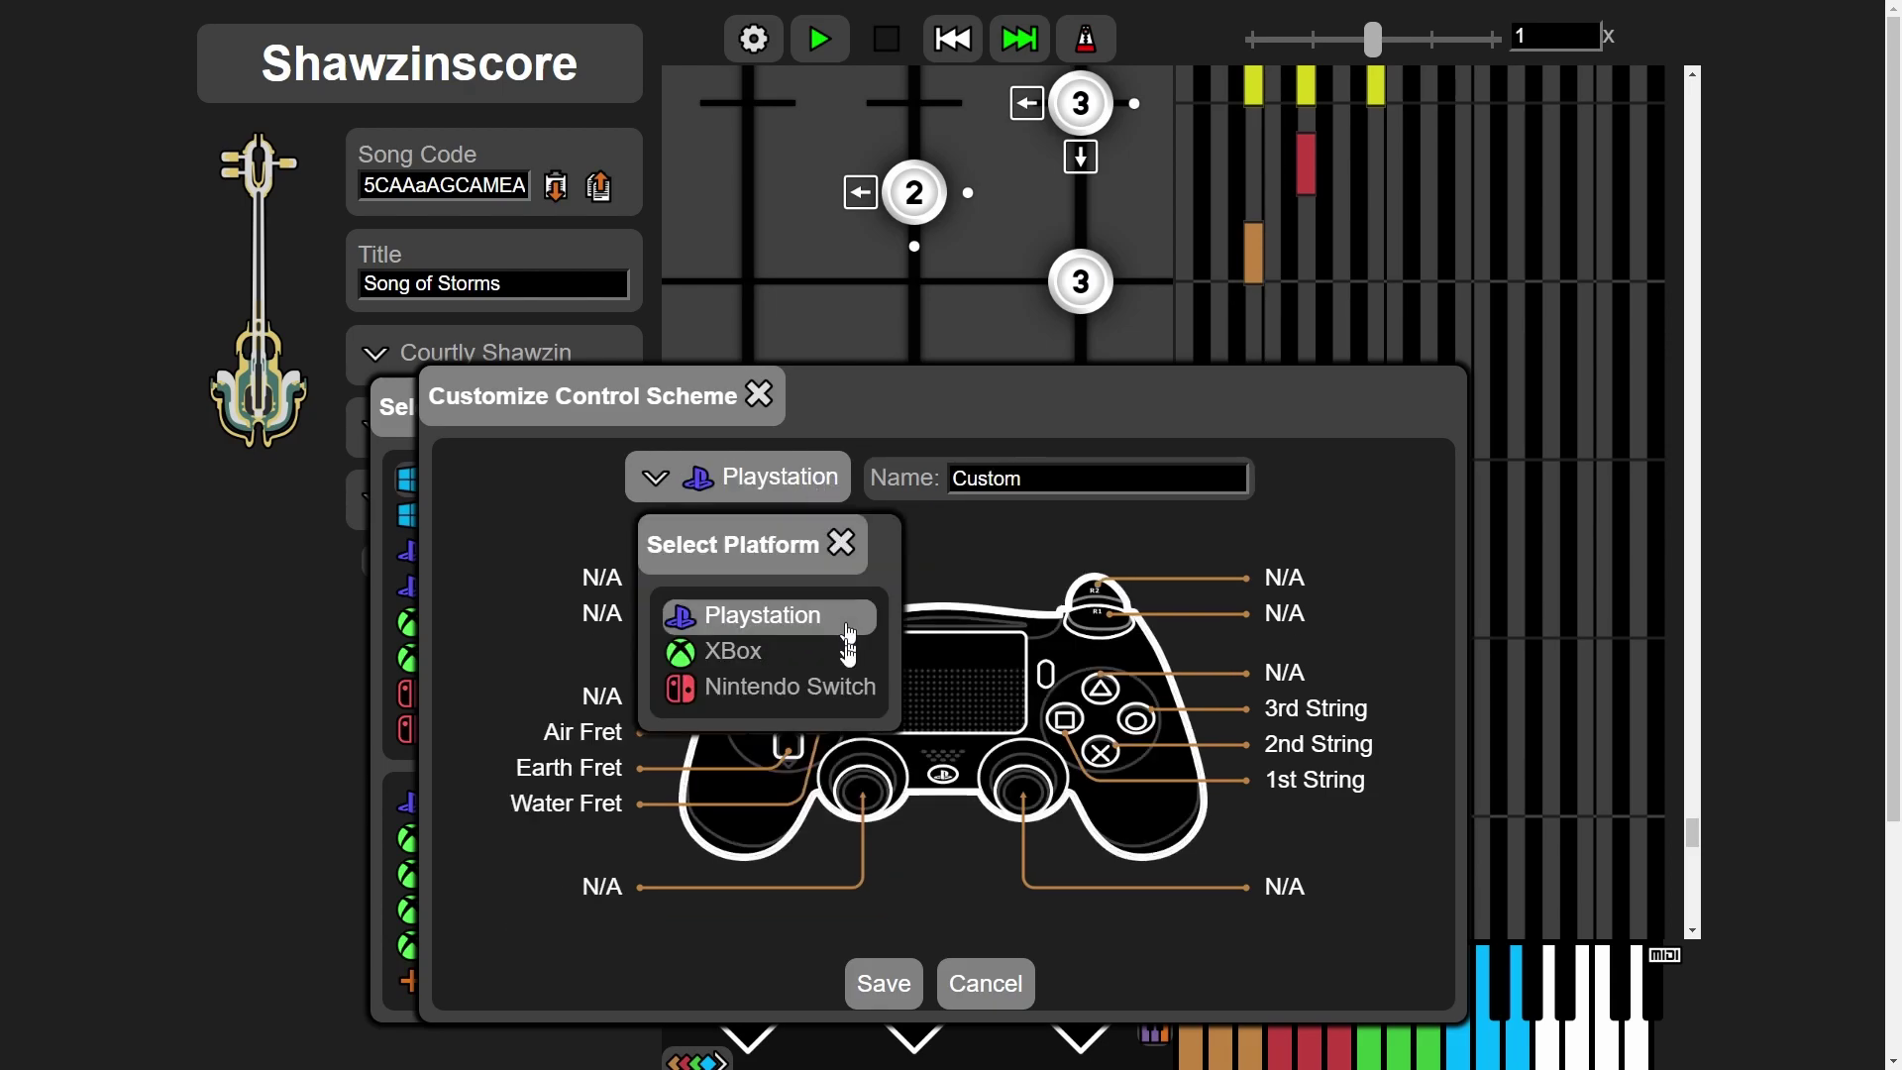
left_click(840, 696)
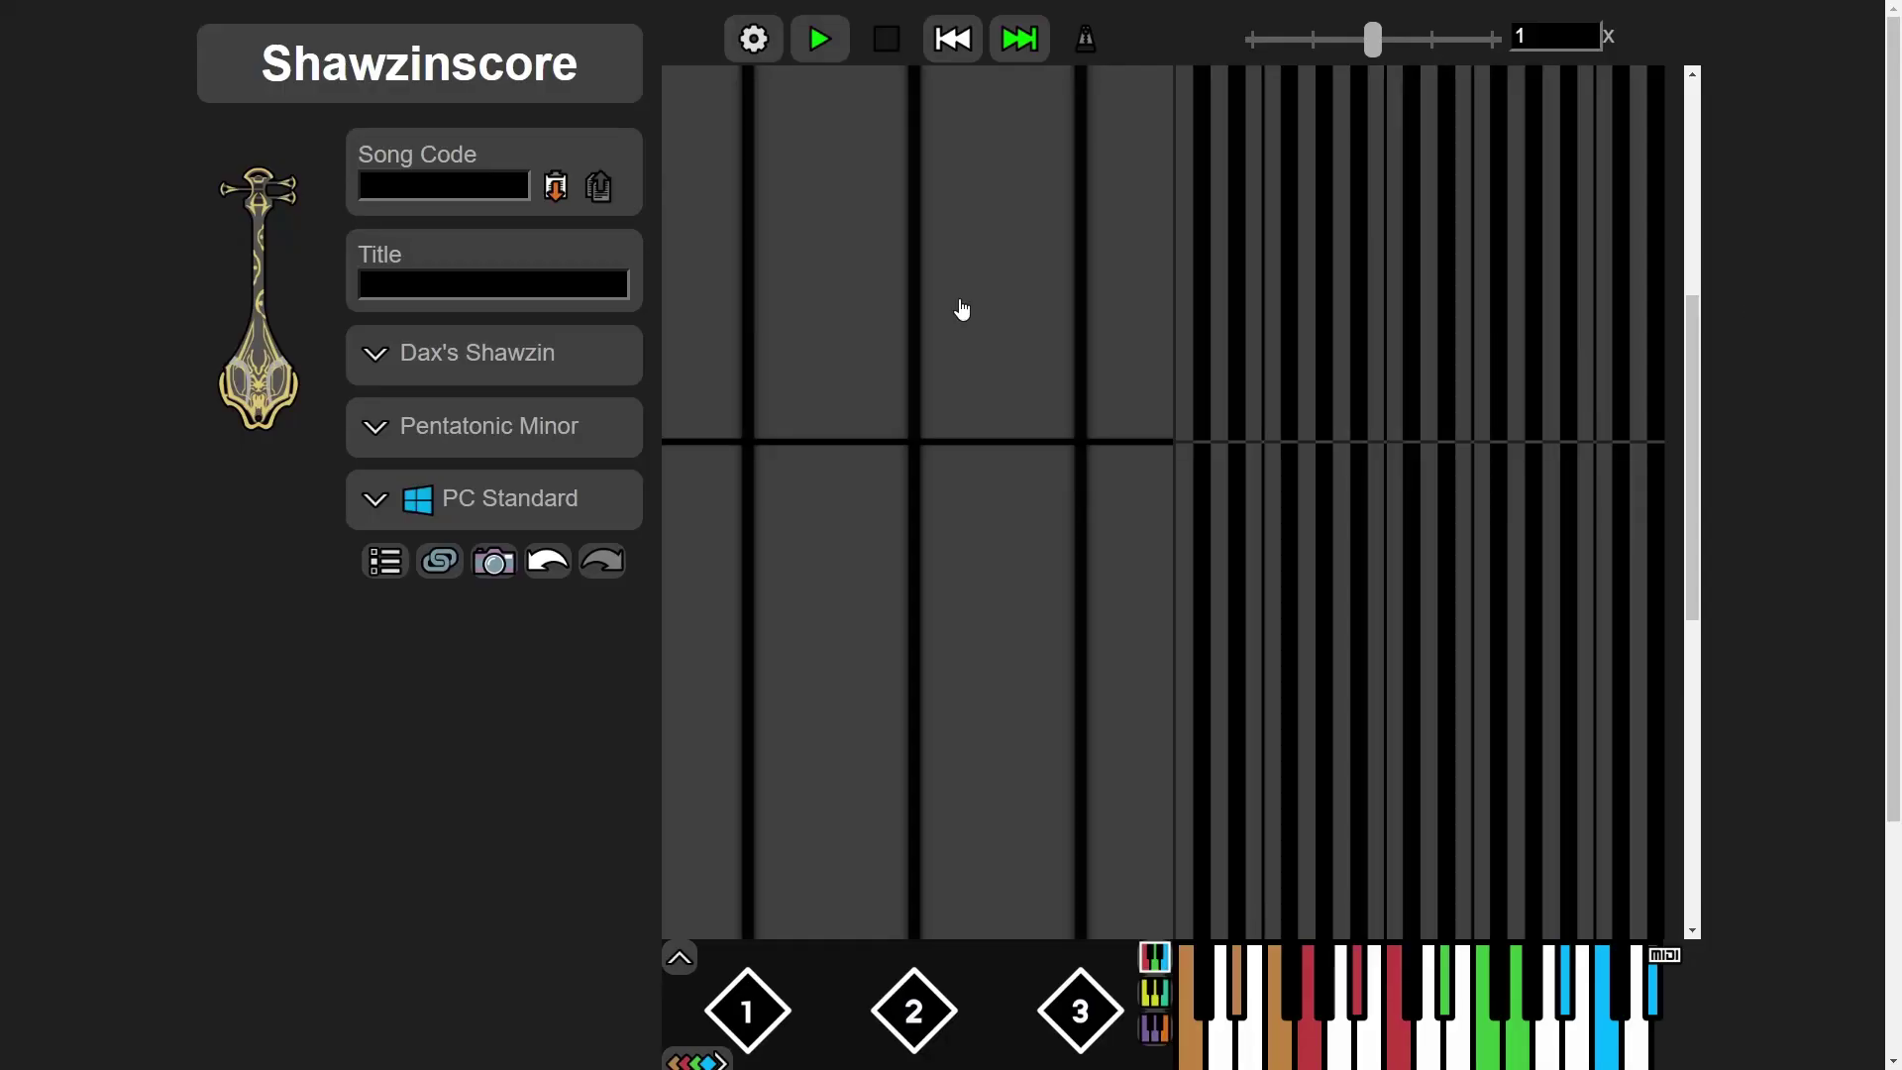
In Song Configuration, enter meter 4/4 and choose tempo 120
left_click(749, 44)
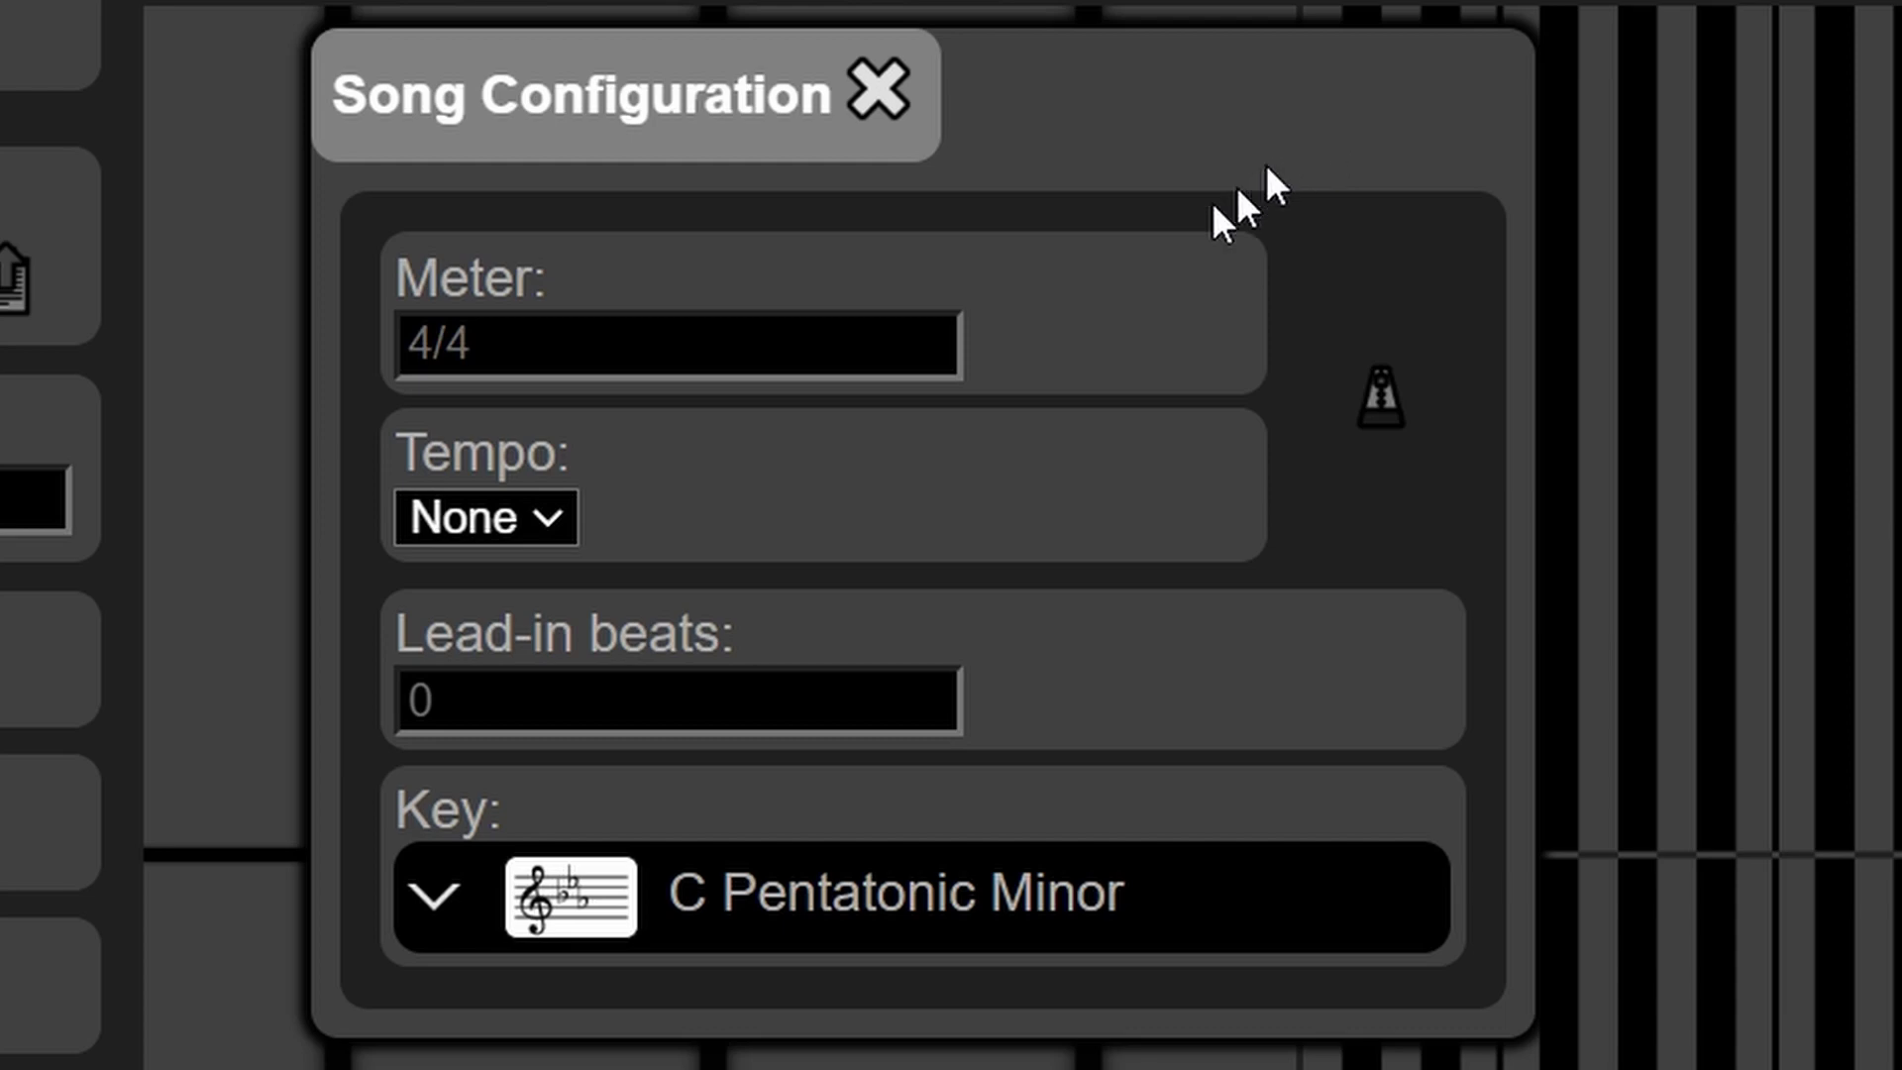
left_click(773, 342)
type("4/4")
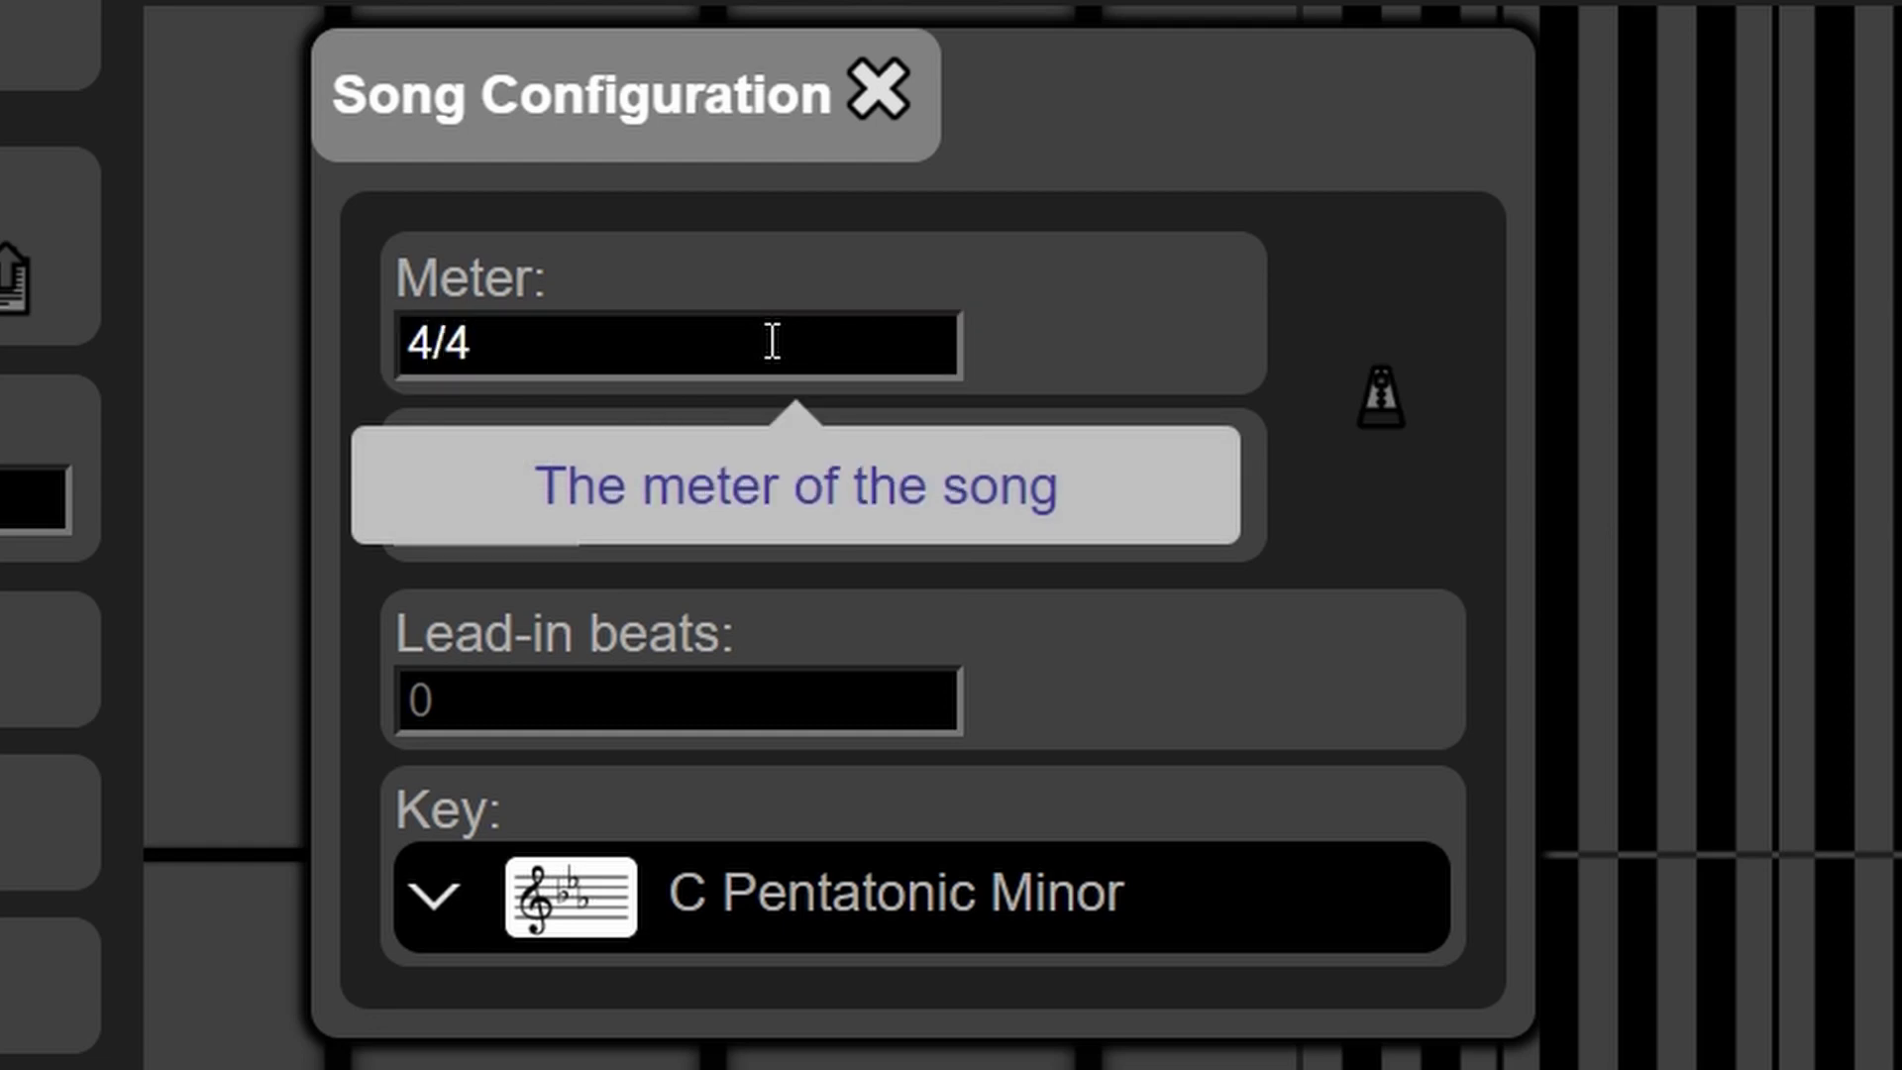
left_click(552, 523)
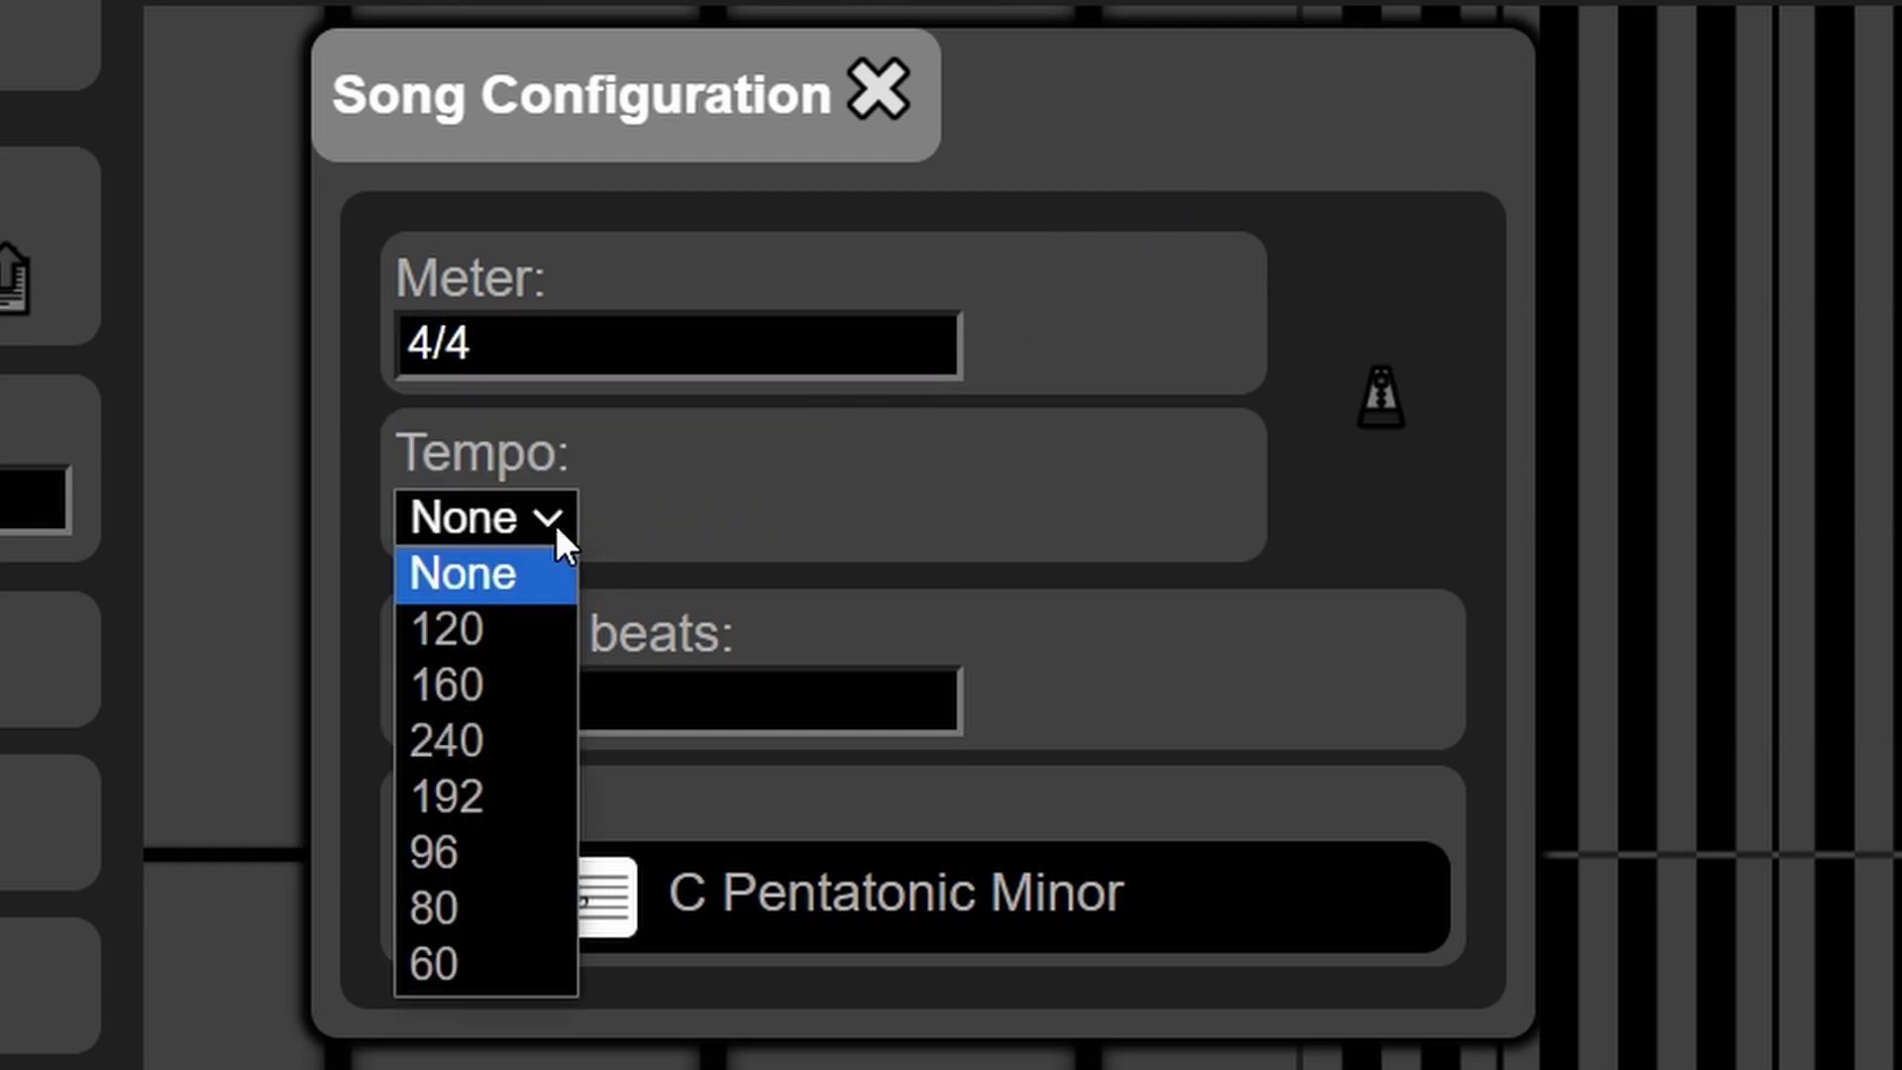
left_click(465, 639)
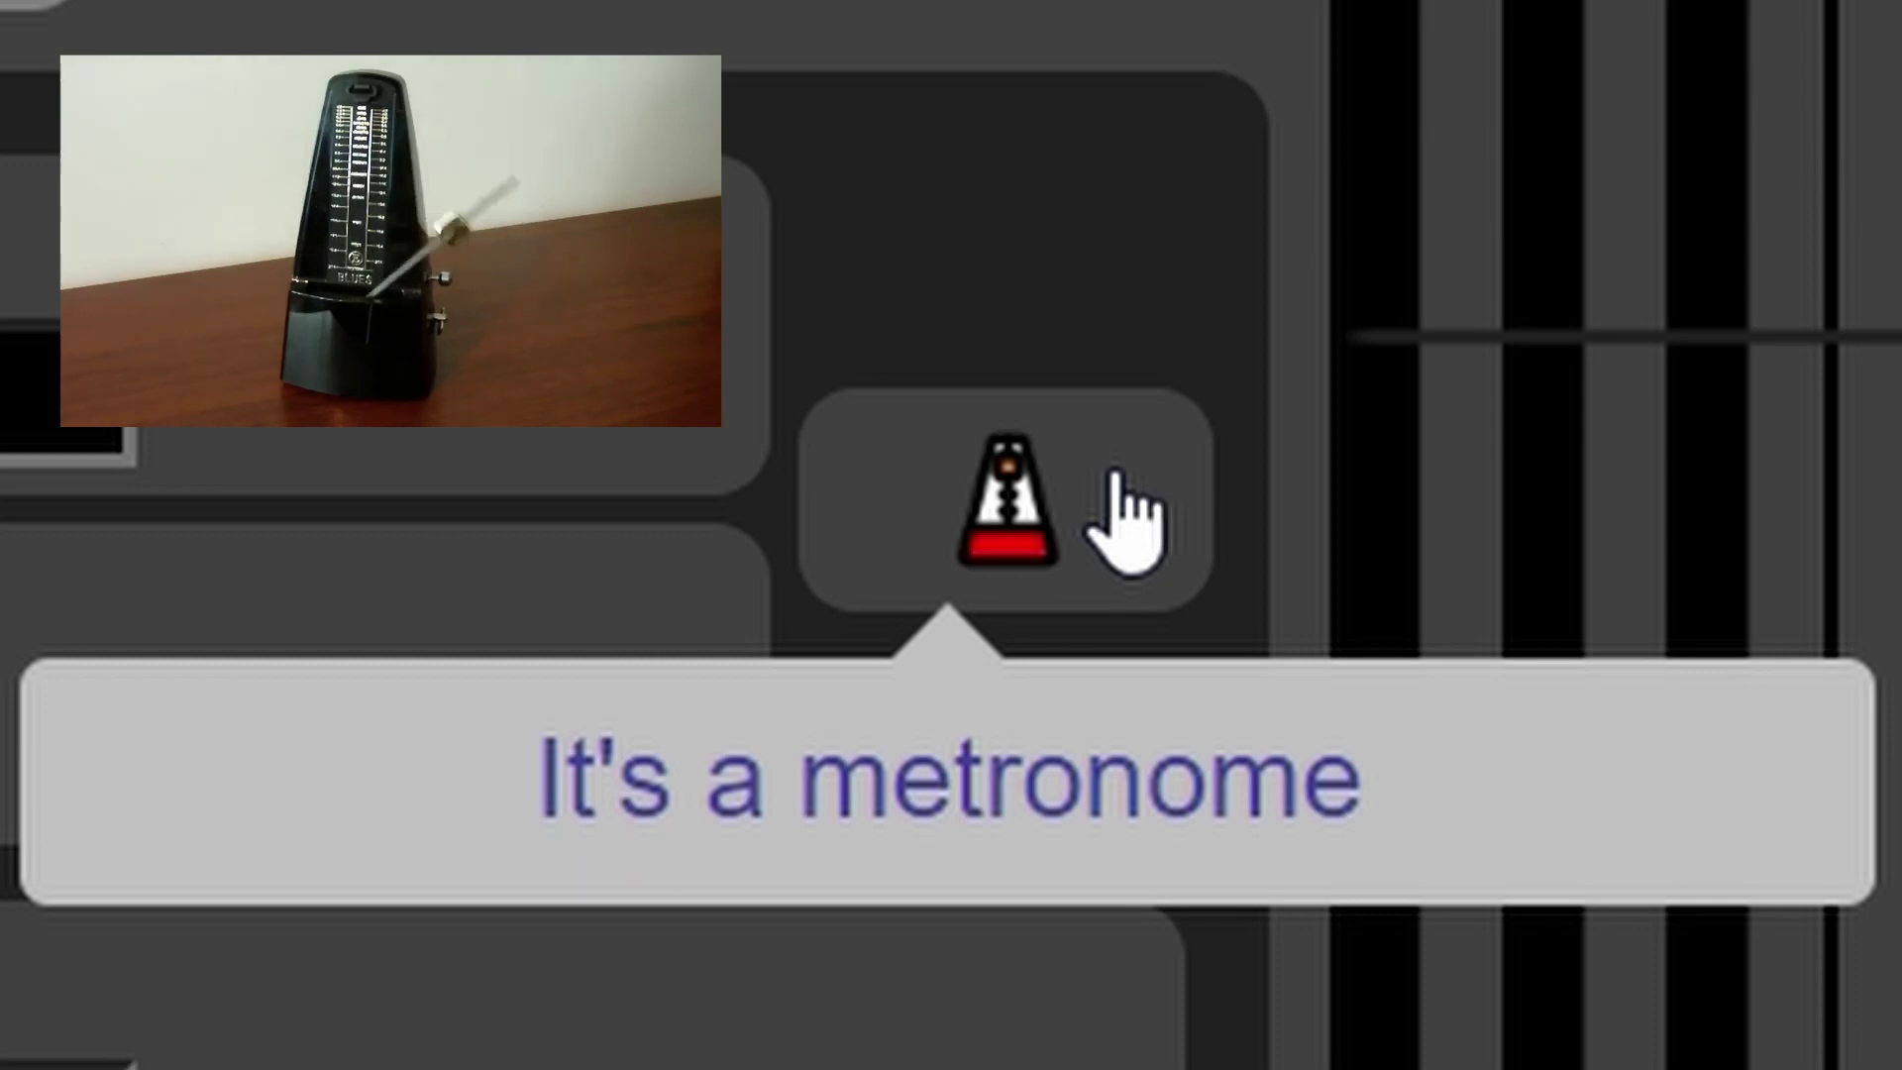
Turn on the metronome and try tempos 160 and then 240
left_click(1117, 476)
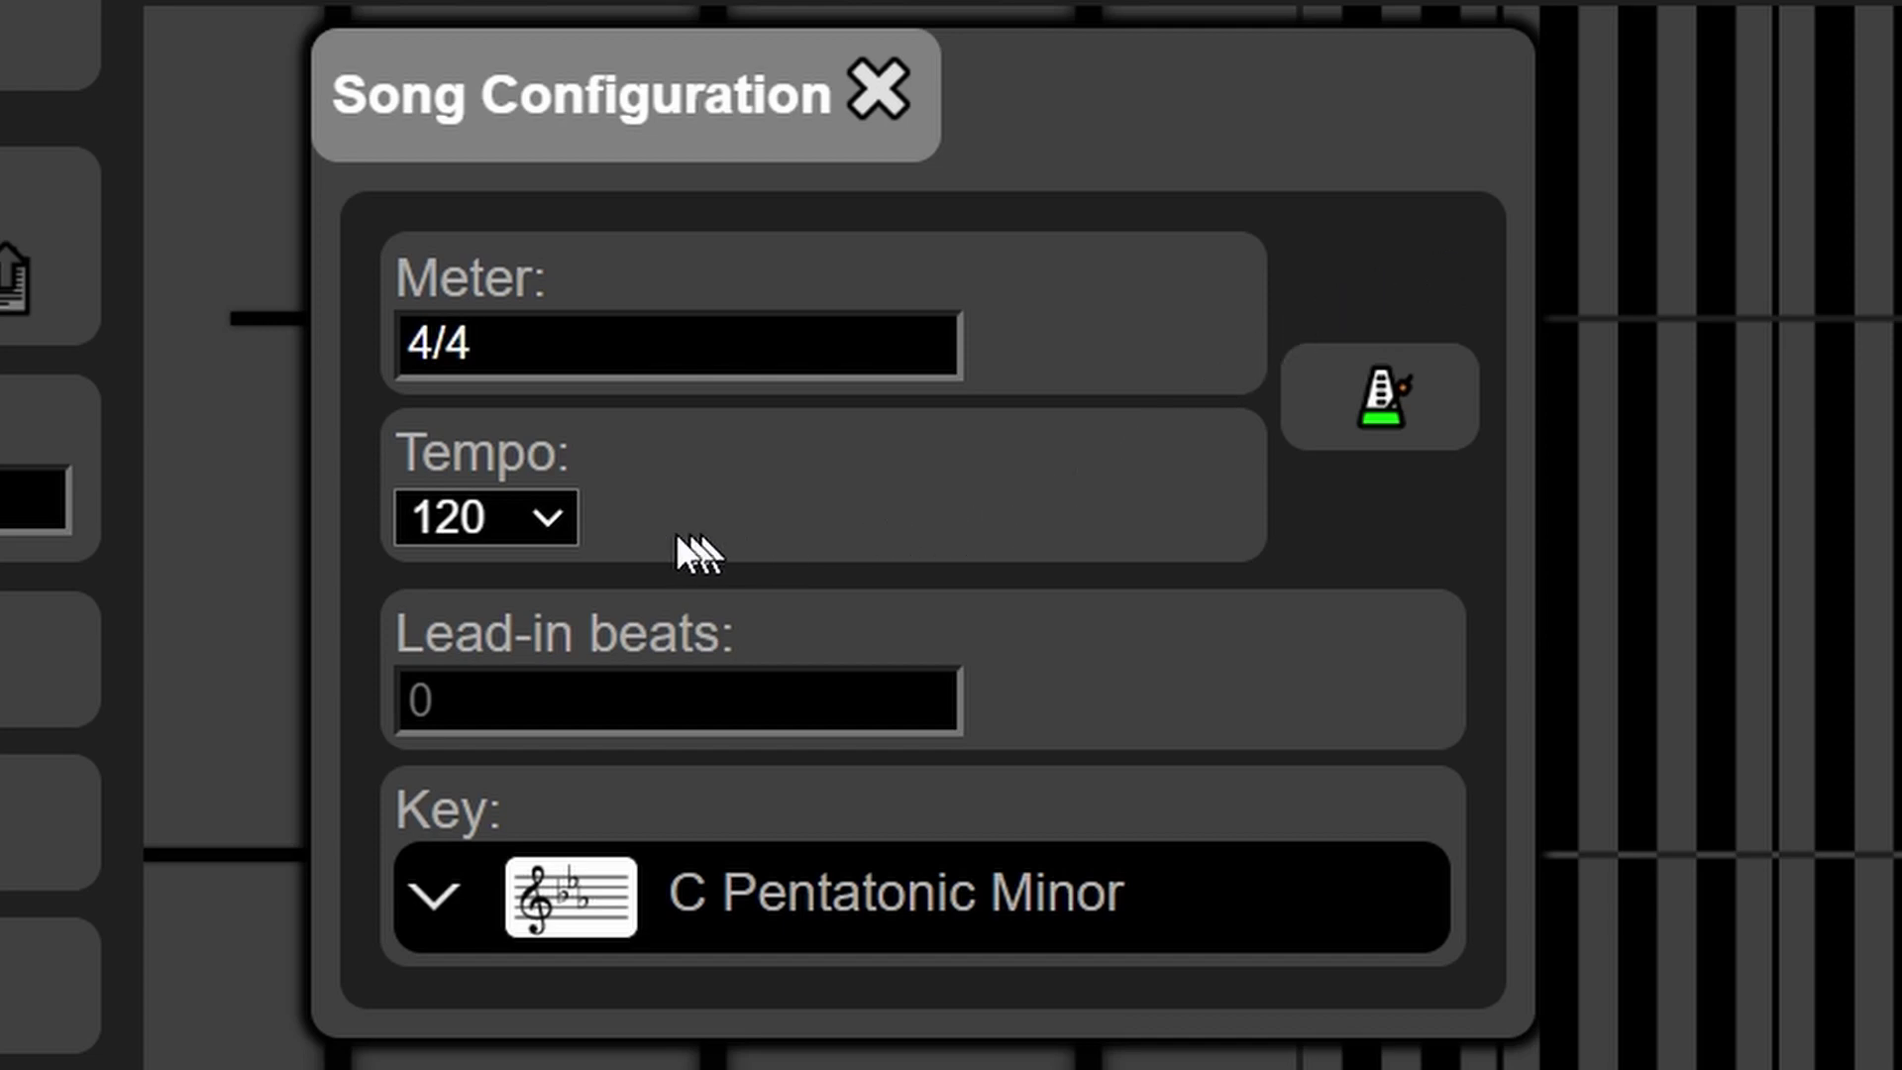
left_click(547, 515)
left_click(486, 679)
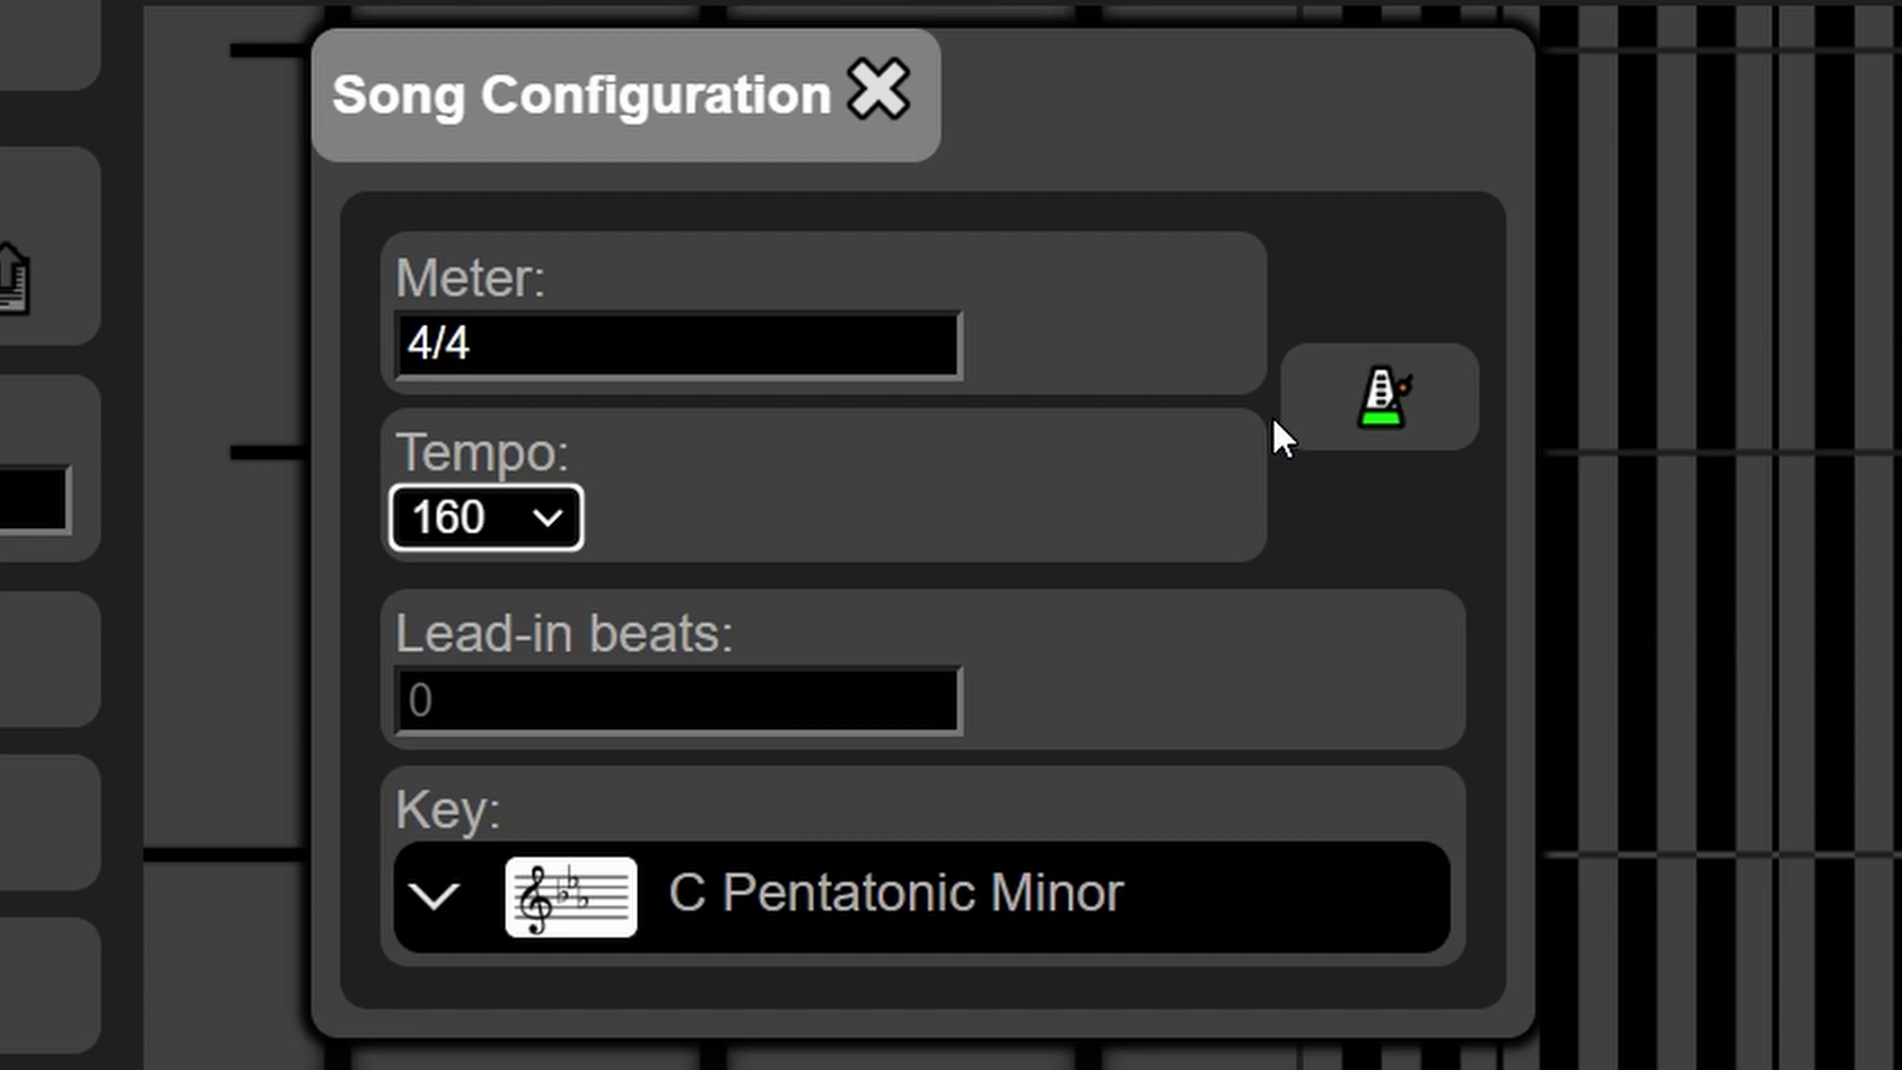
left_click(565, 508)
left_click(482, 731)
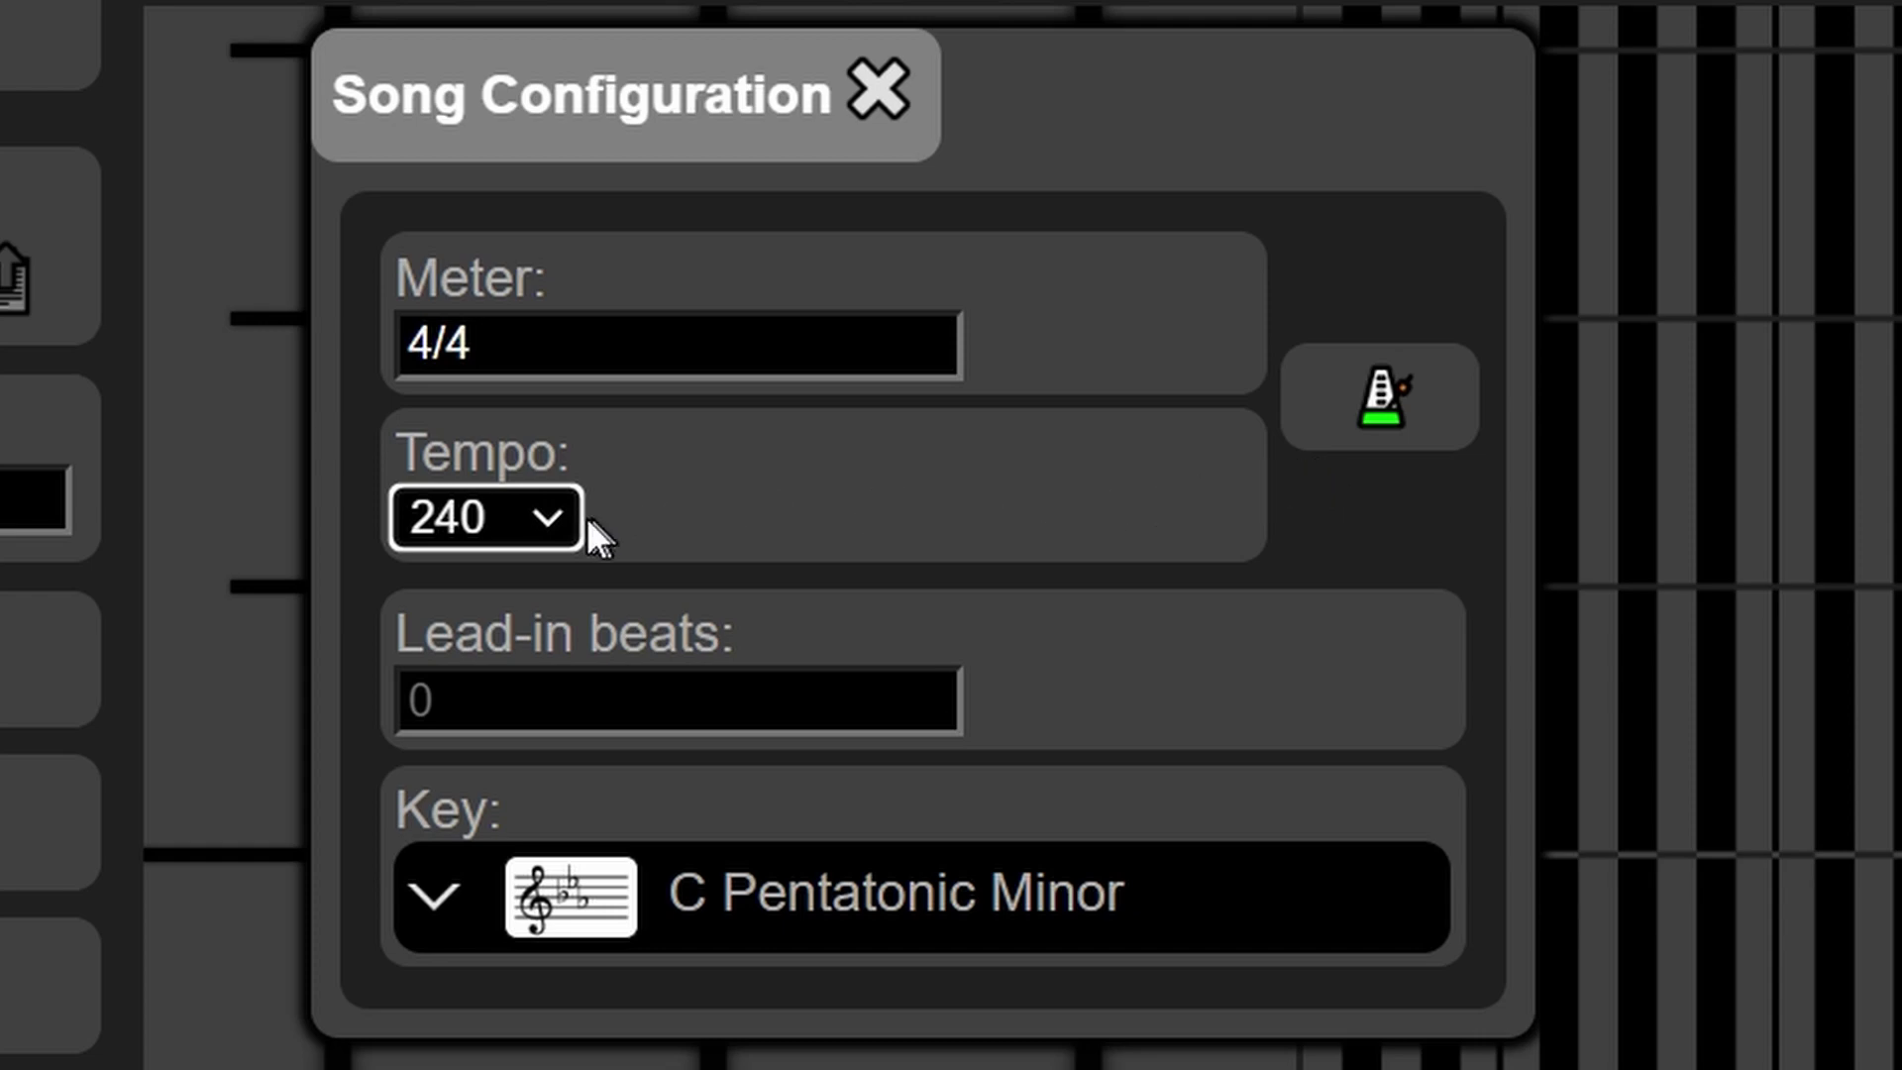
Return the tempo to 120 and move to the meter field
left_click(561, 517)
left_click(513, 626)
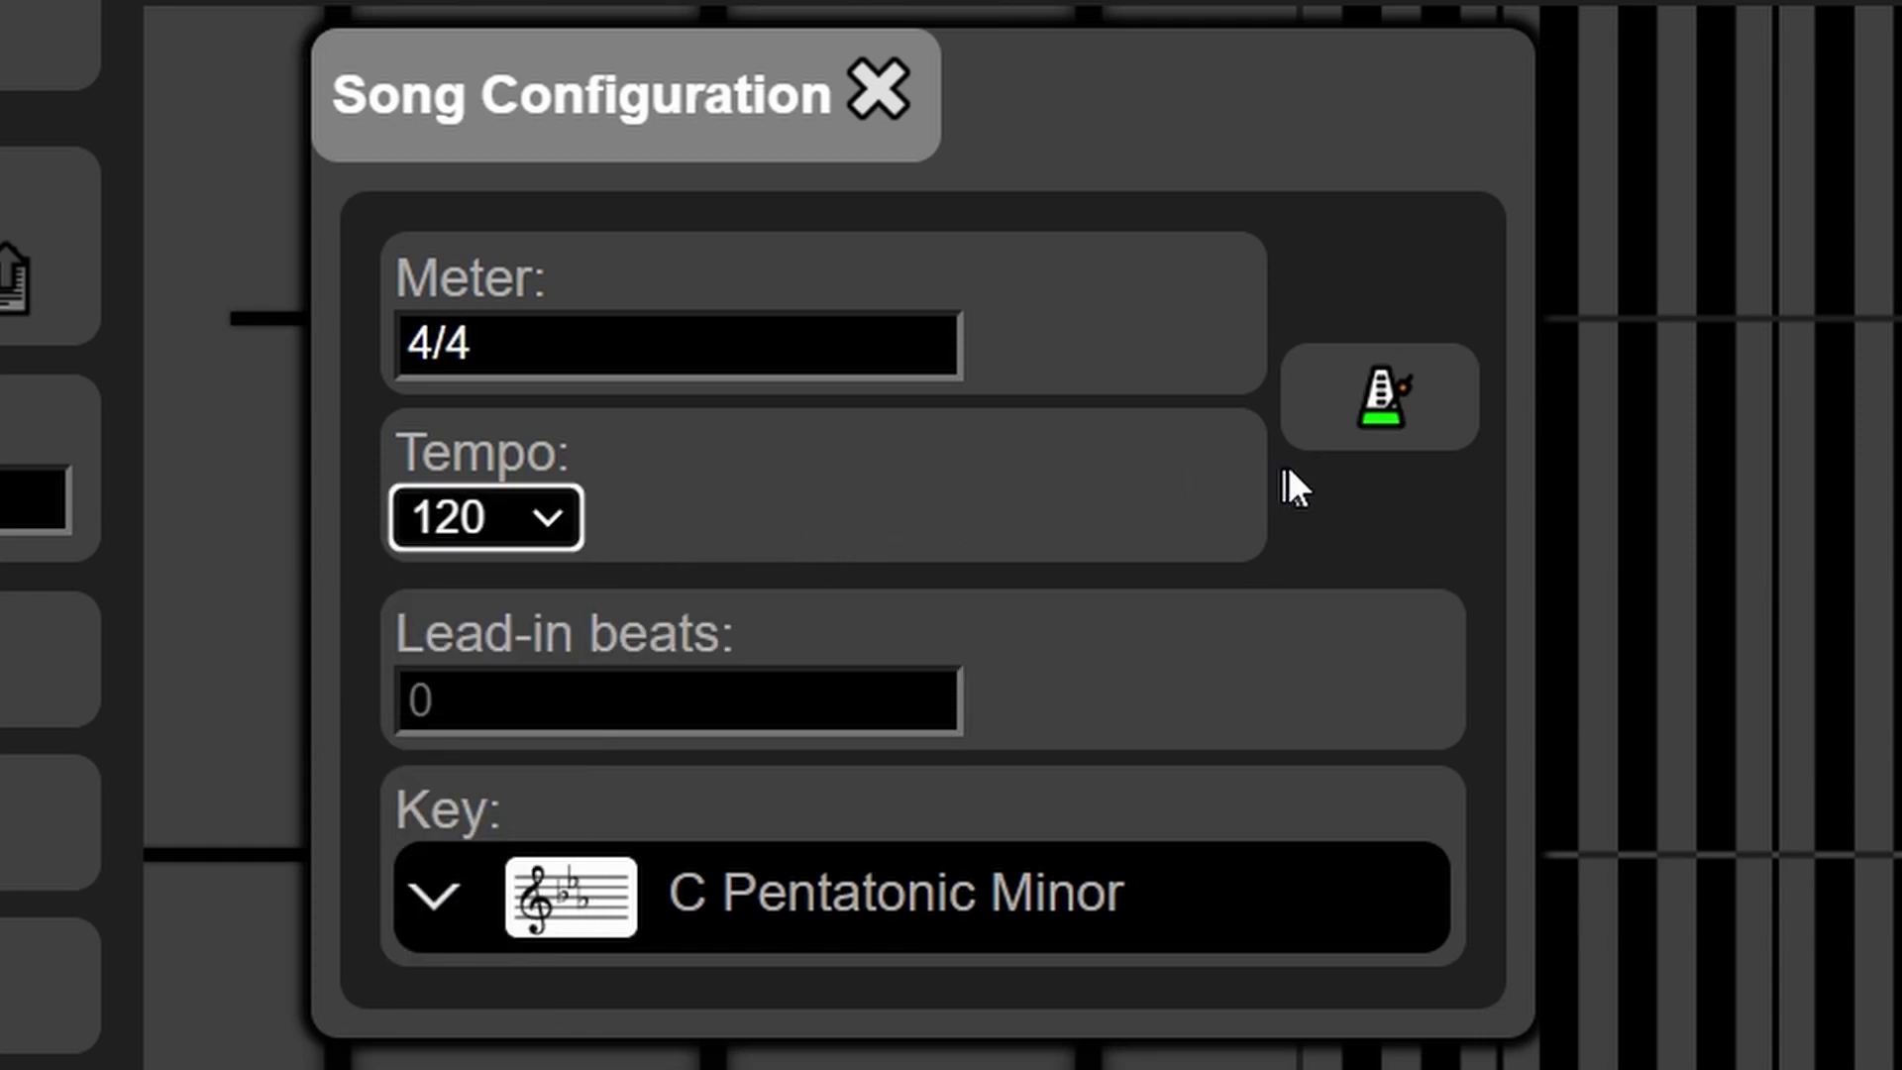
left_click(520, 523)
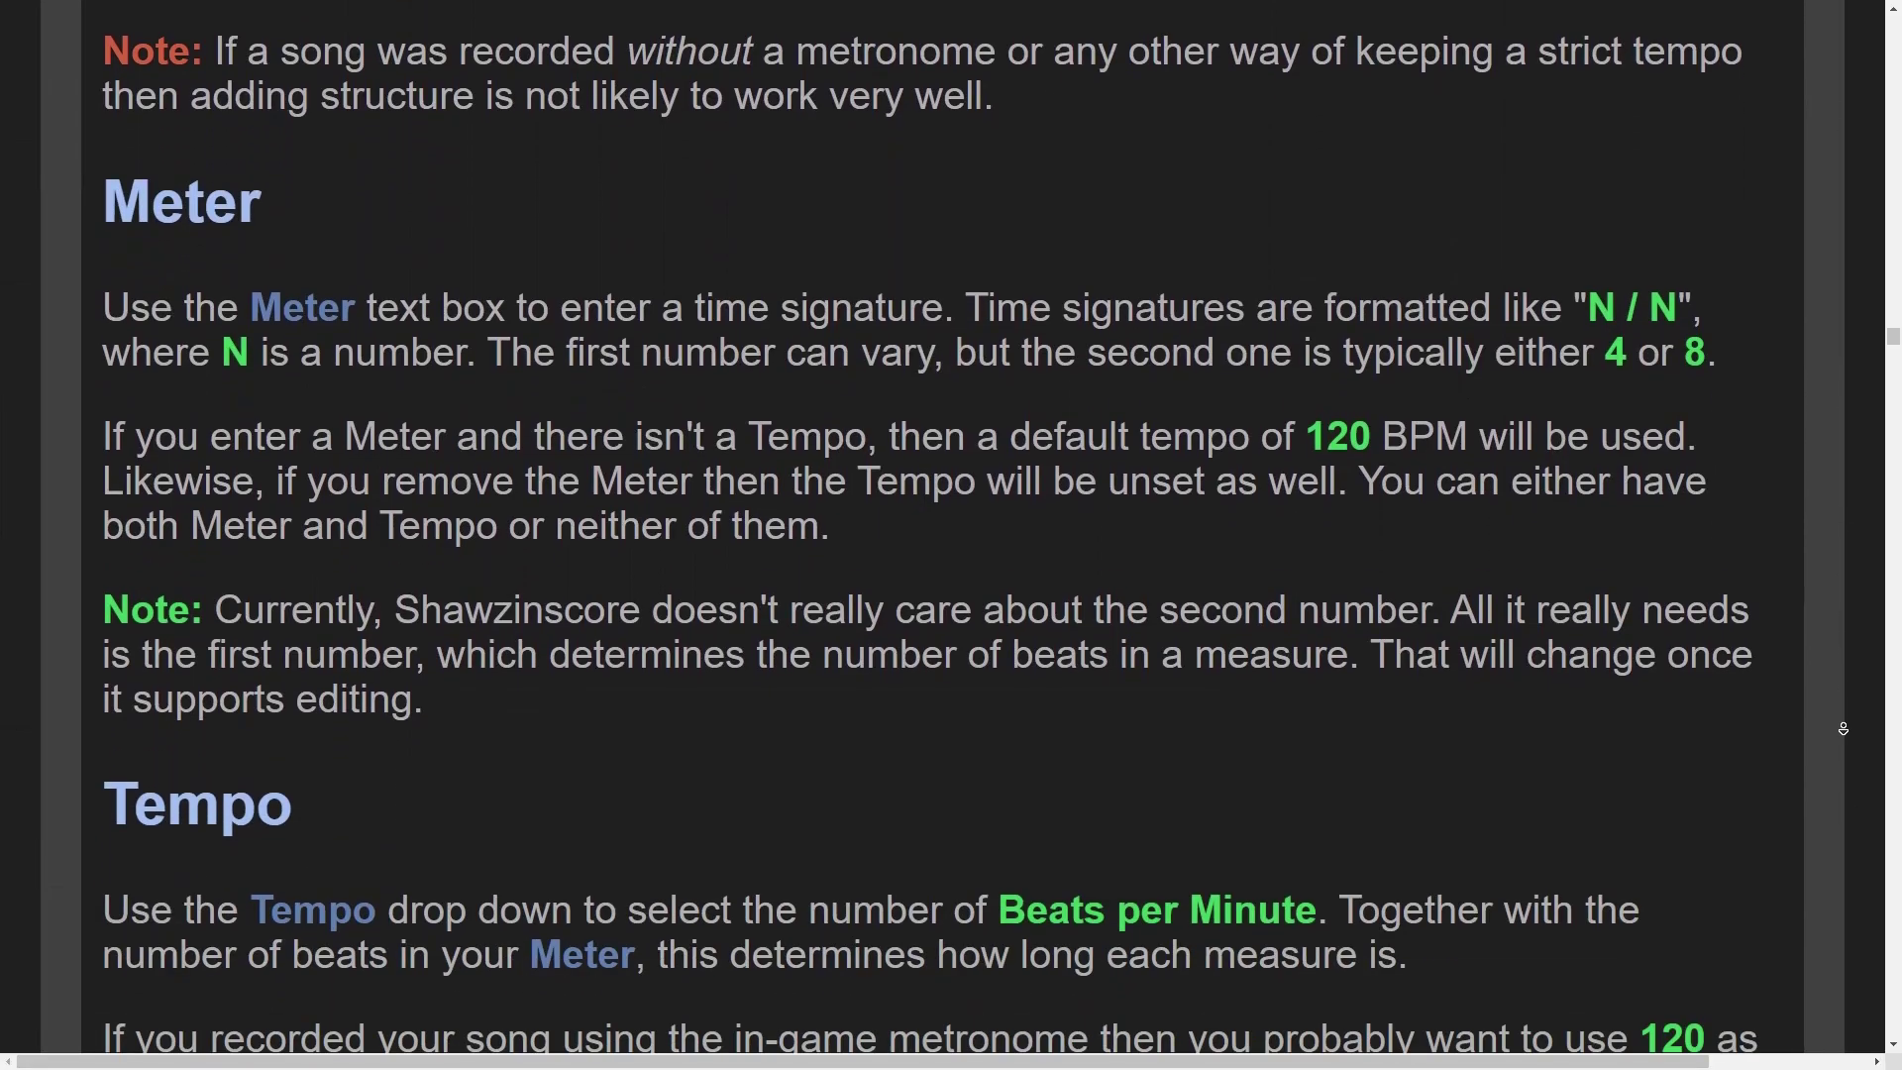
scroll(1818, 509, "down", 10)
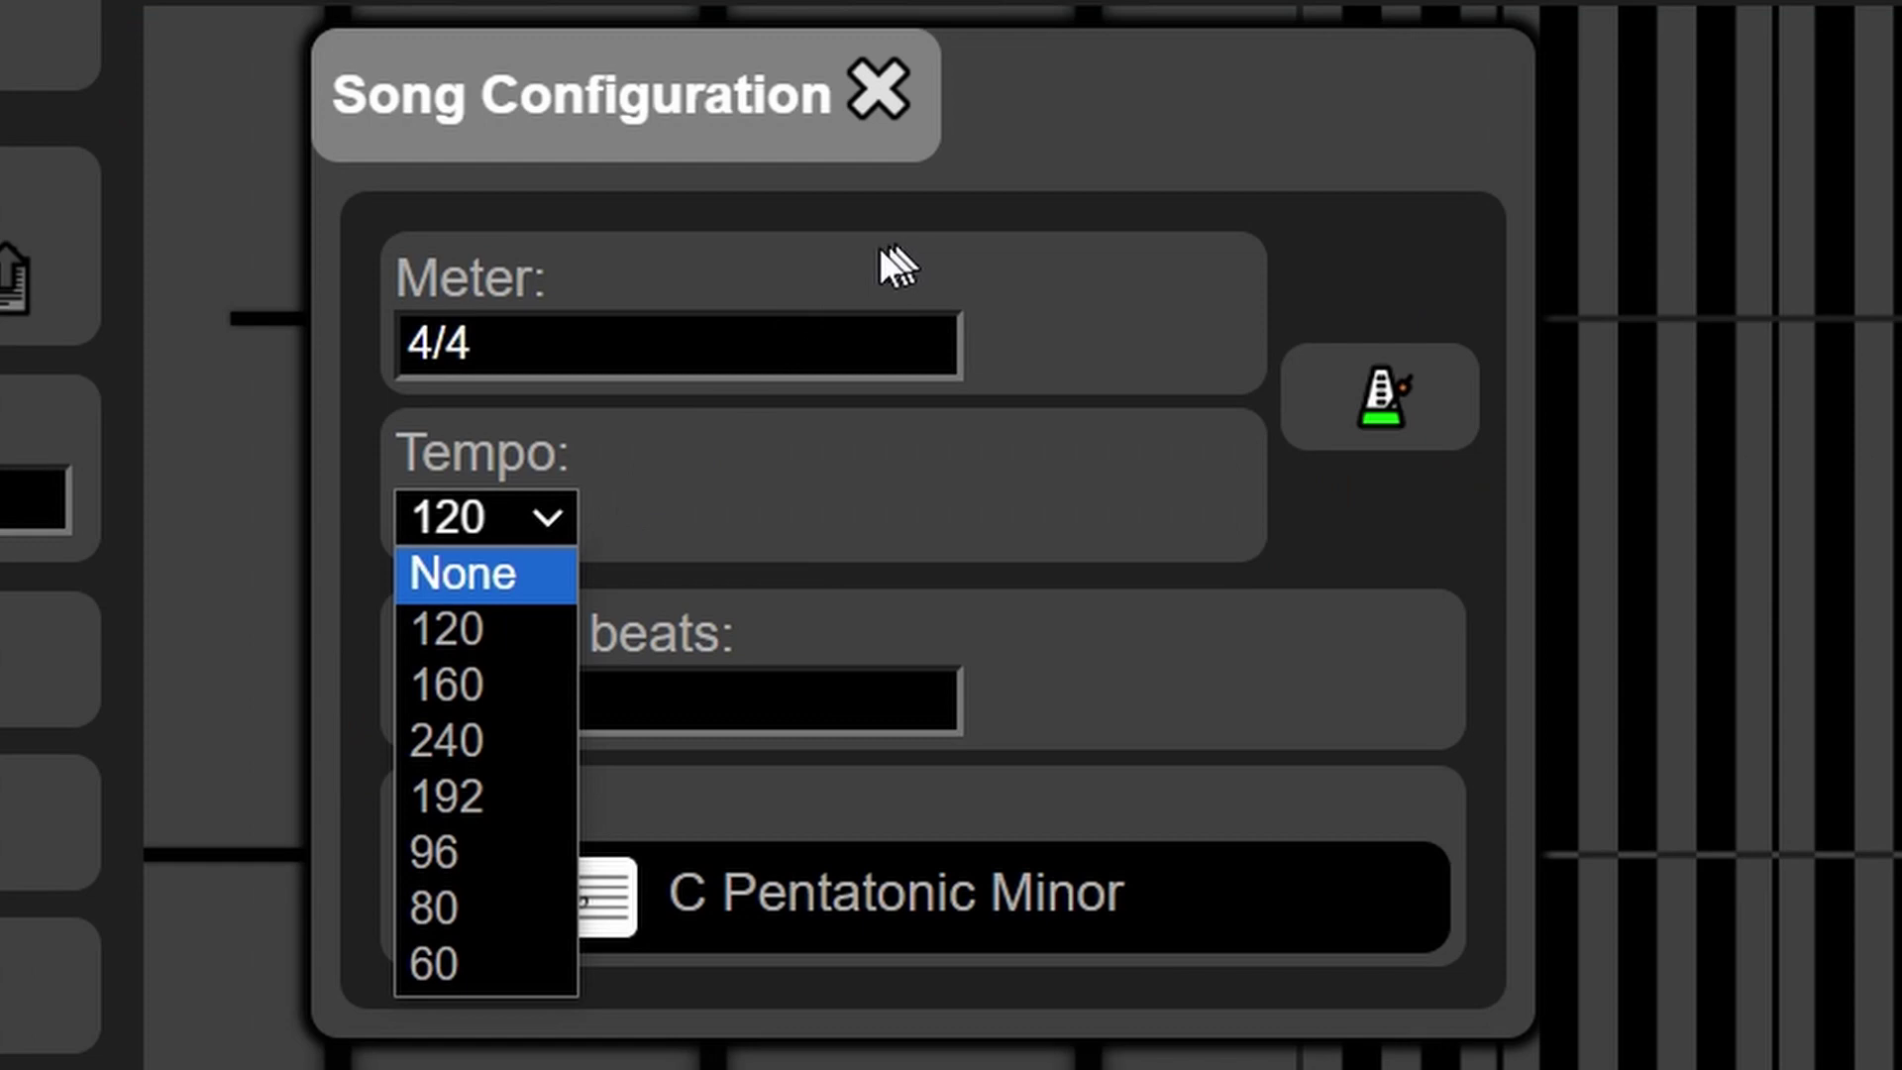
left_click(741, 267)
left_click(435, 344)
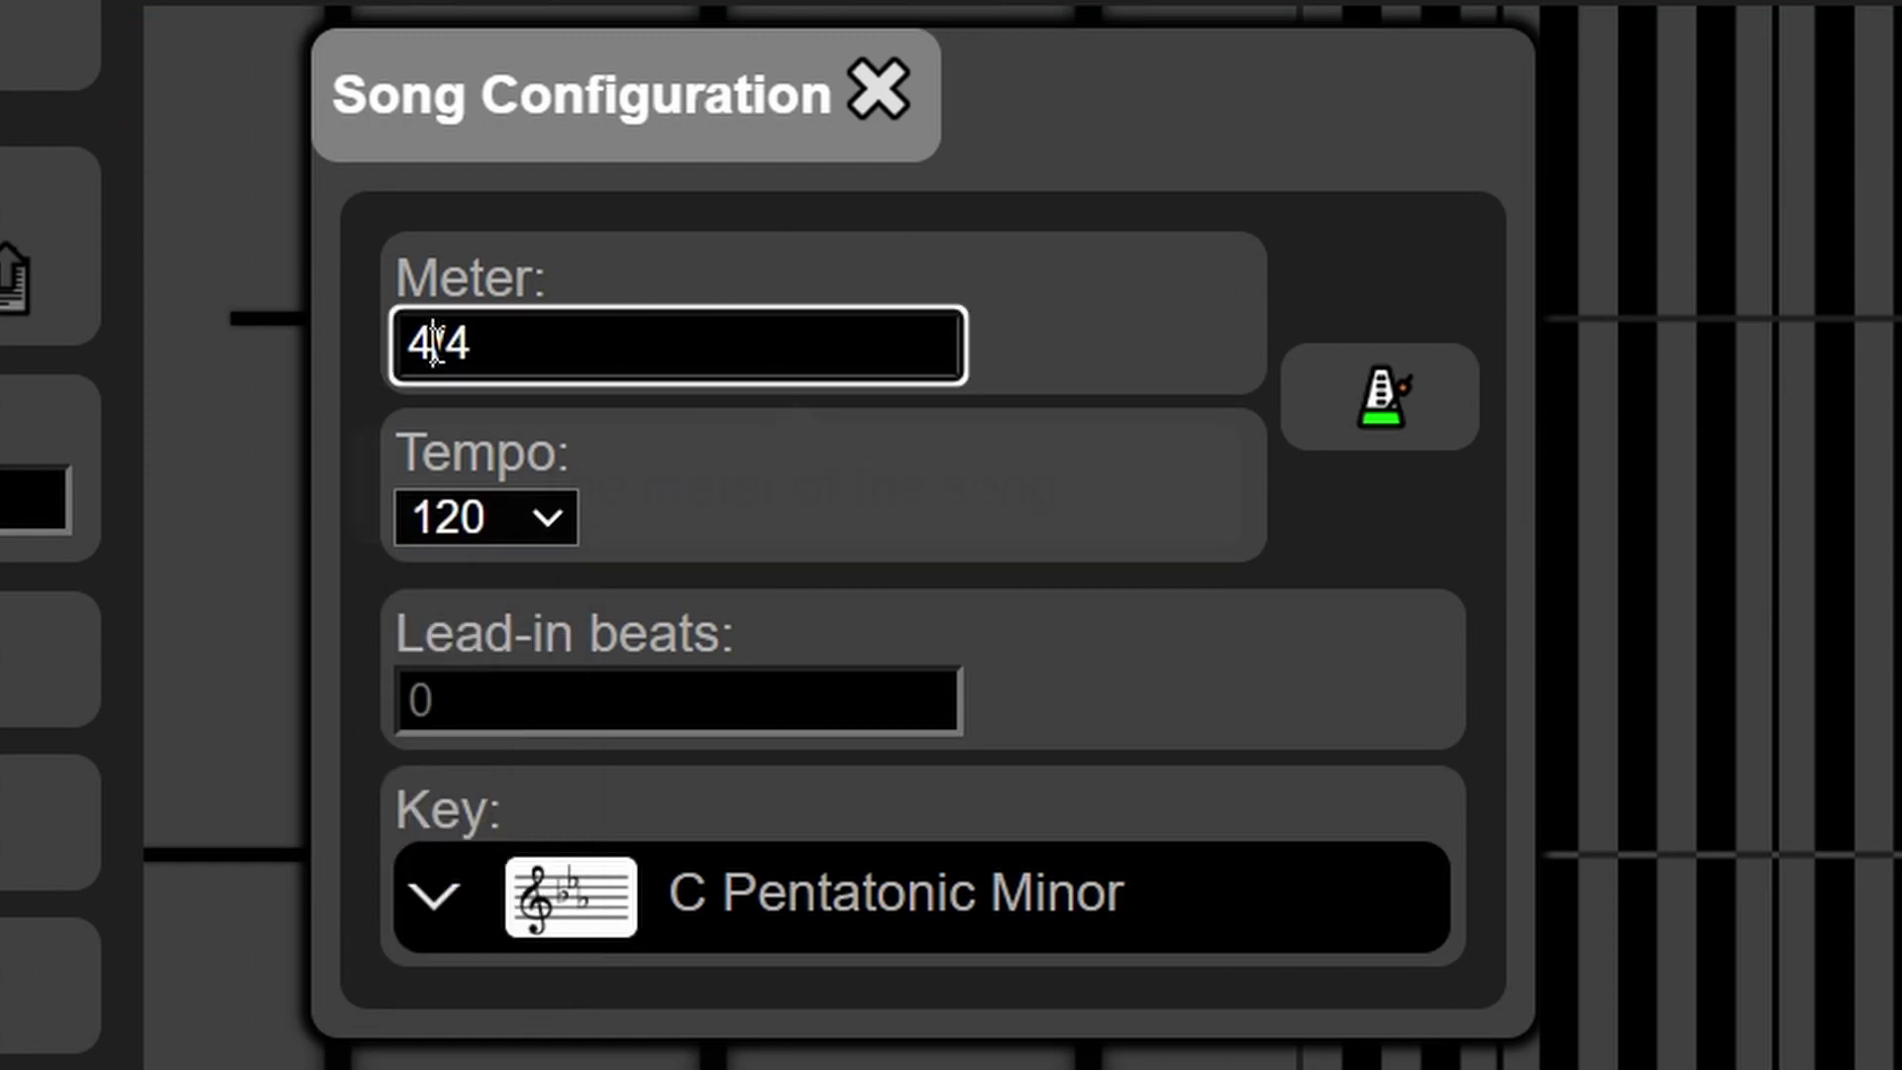
Change the meter from 4/4 to 3/4
double_click(421, 344)
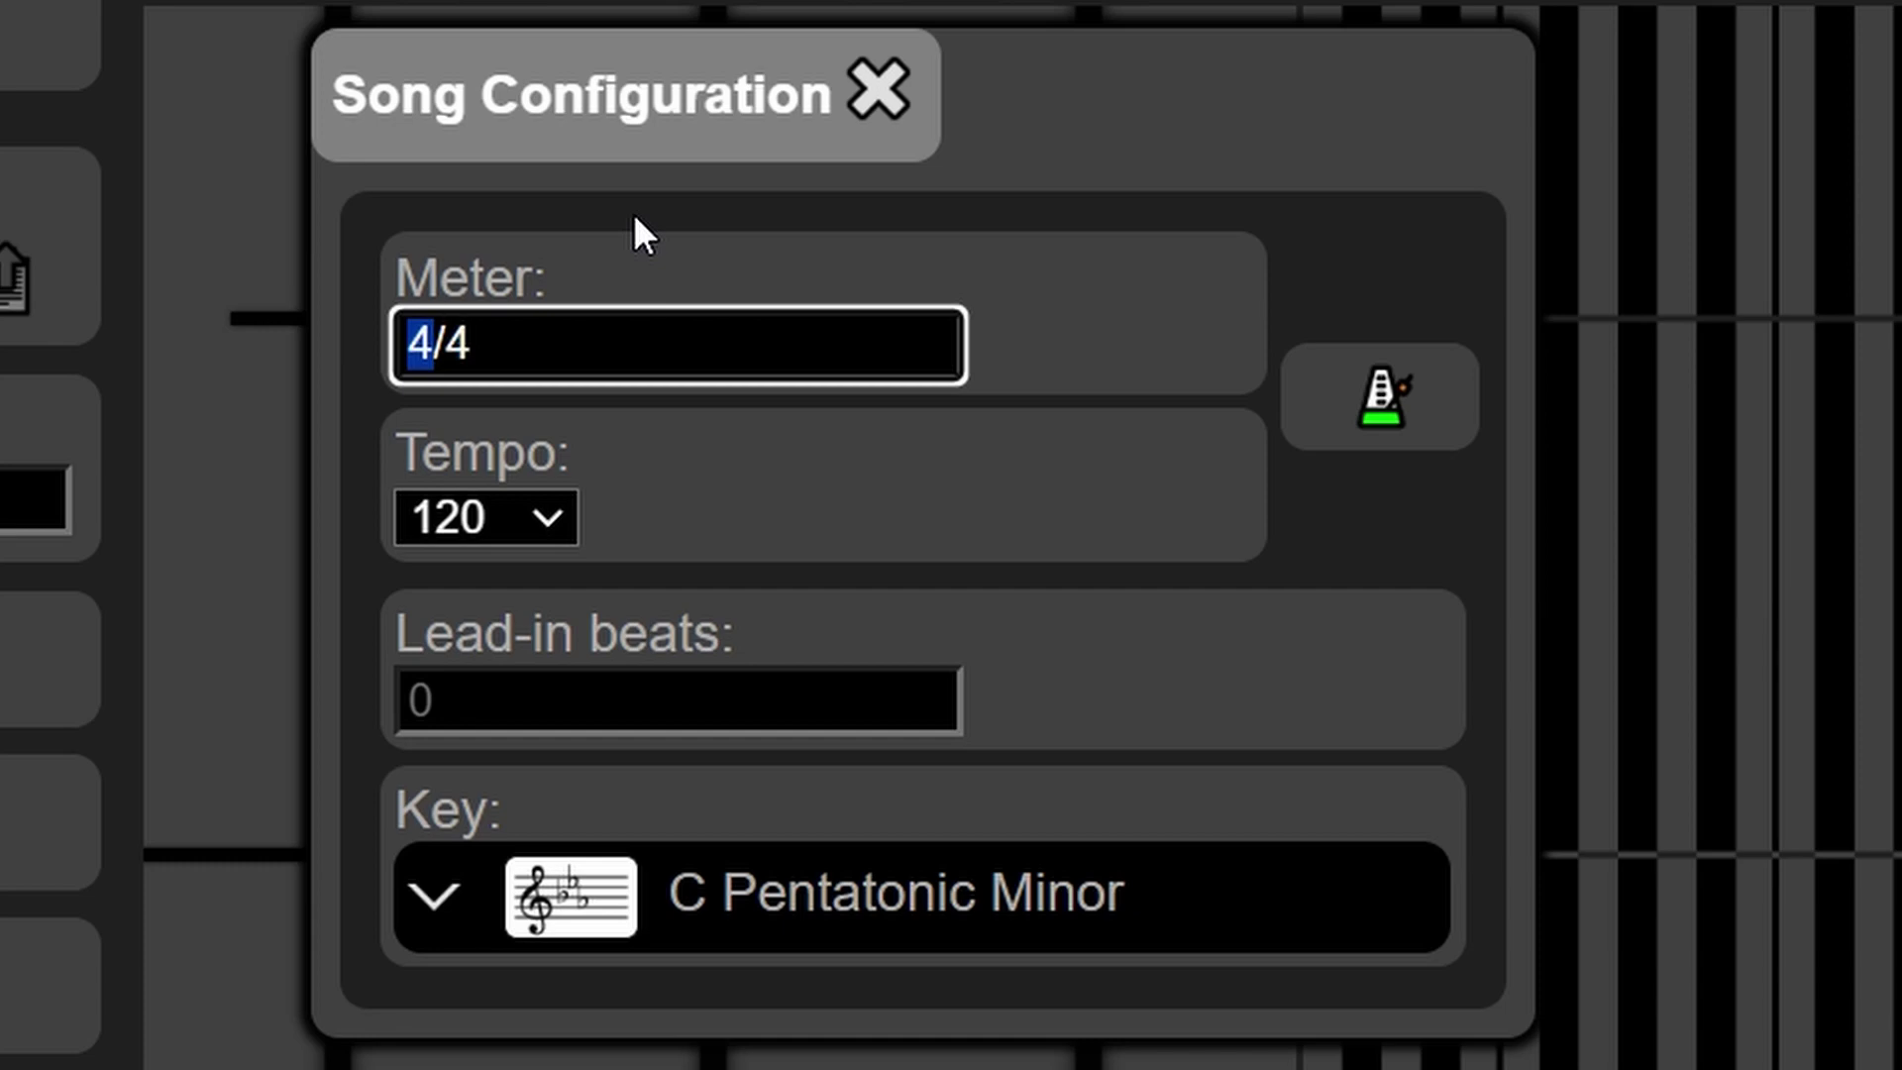
type("3")
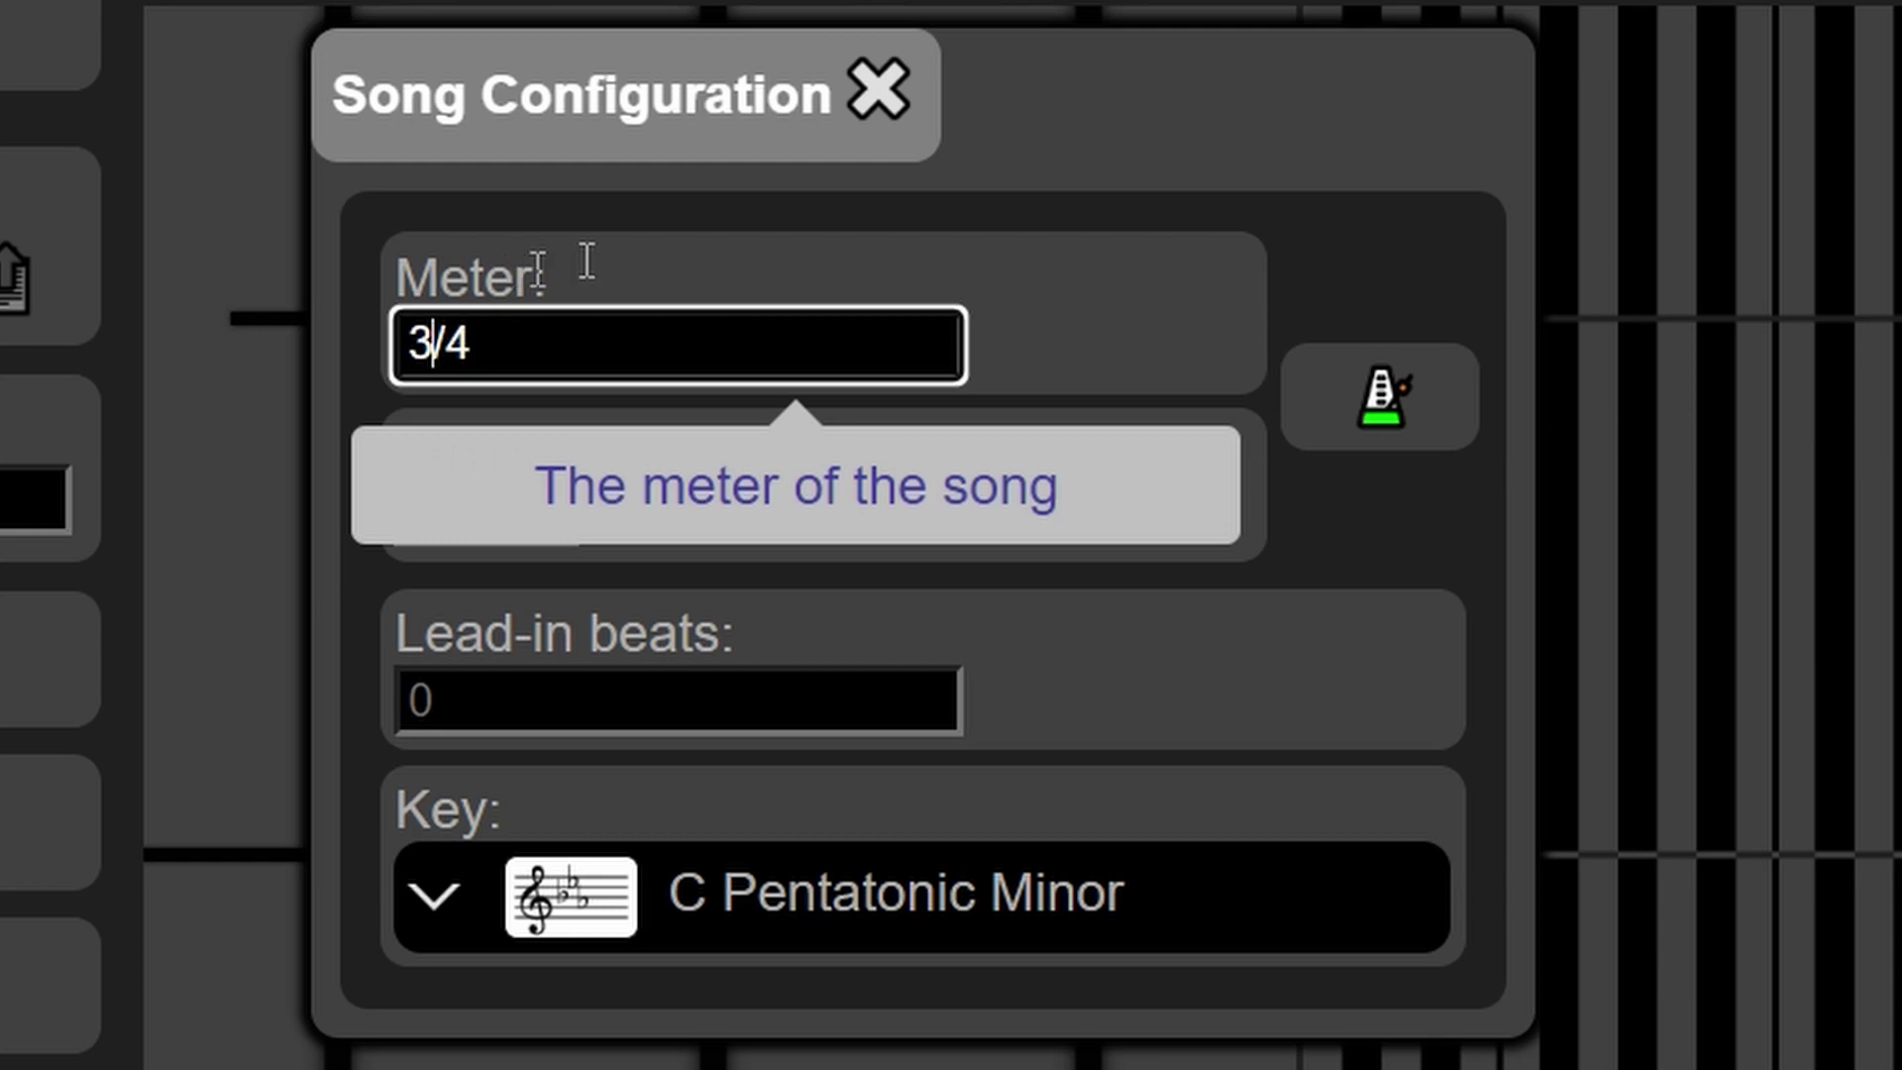
left_click(734, 202)
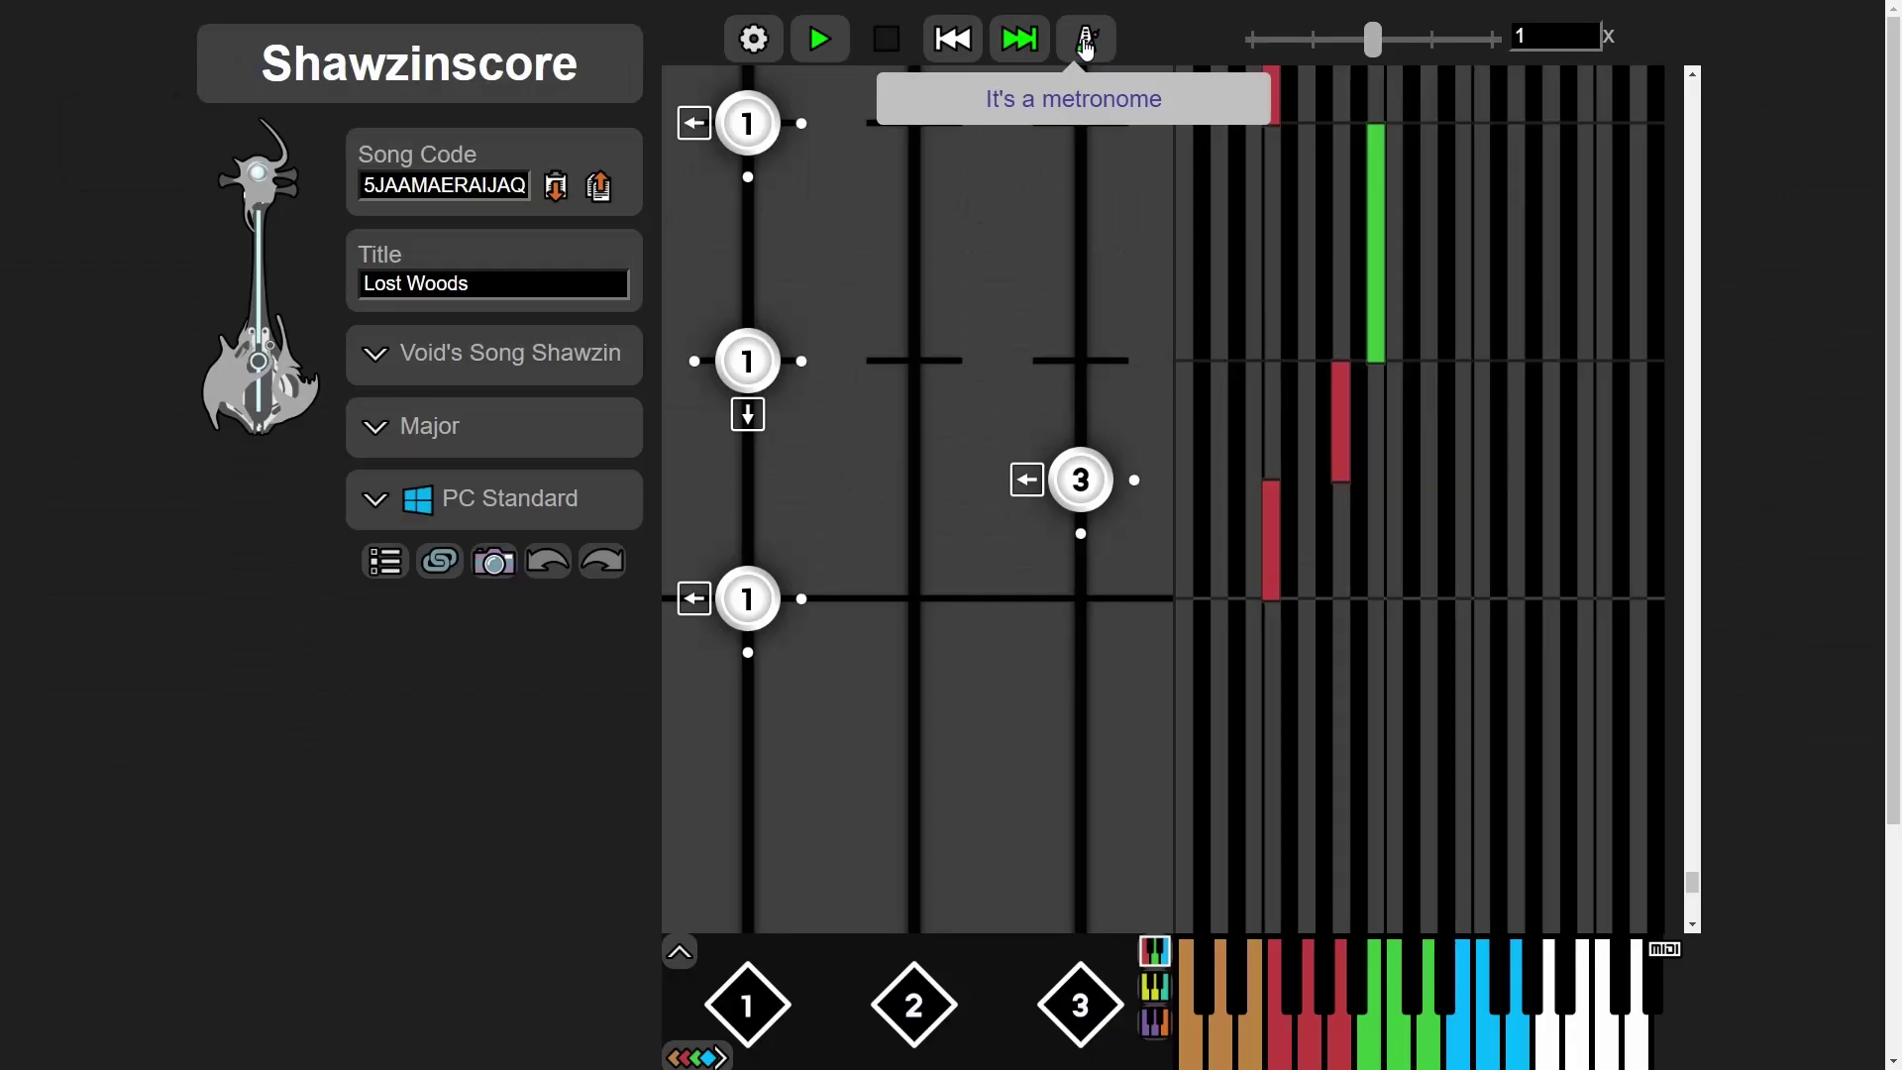
Play Lost Woods with the metronome on, then reset to an empty song with F5
left_click(1045, 164)
key("space")
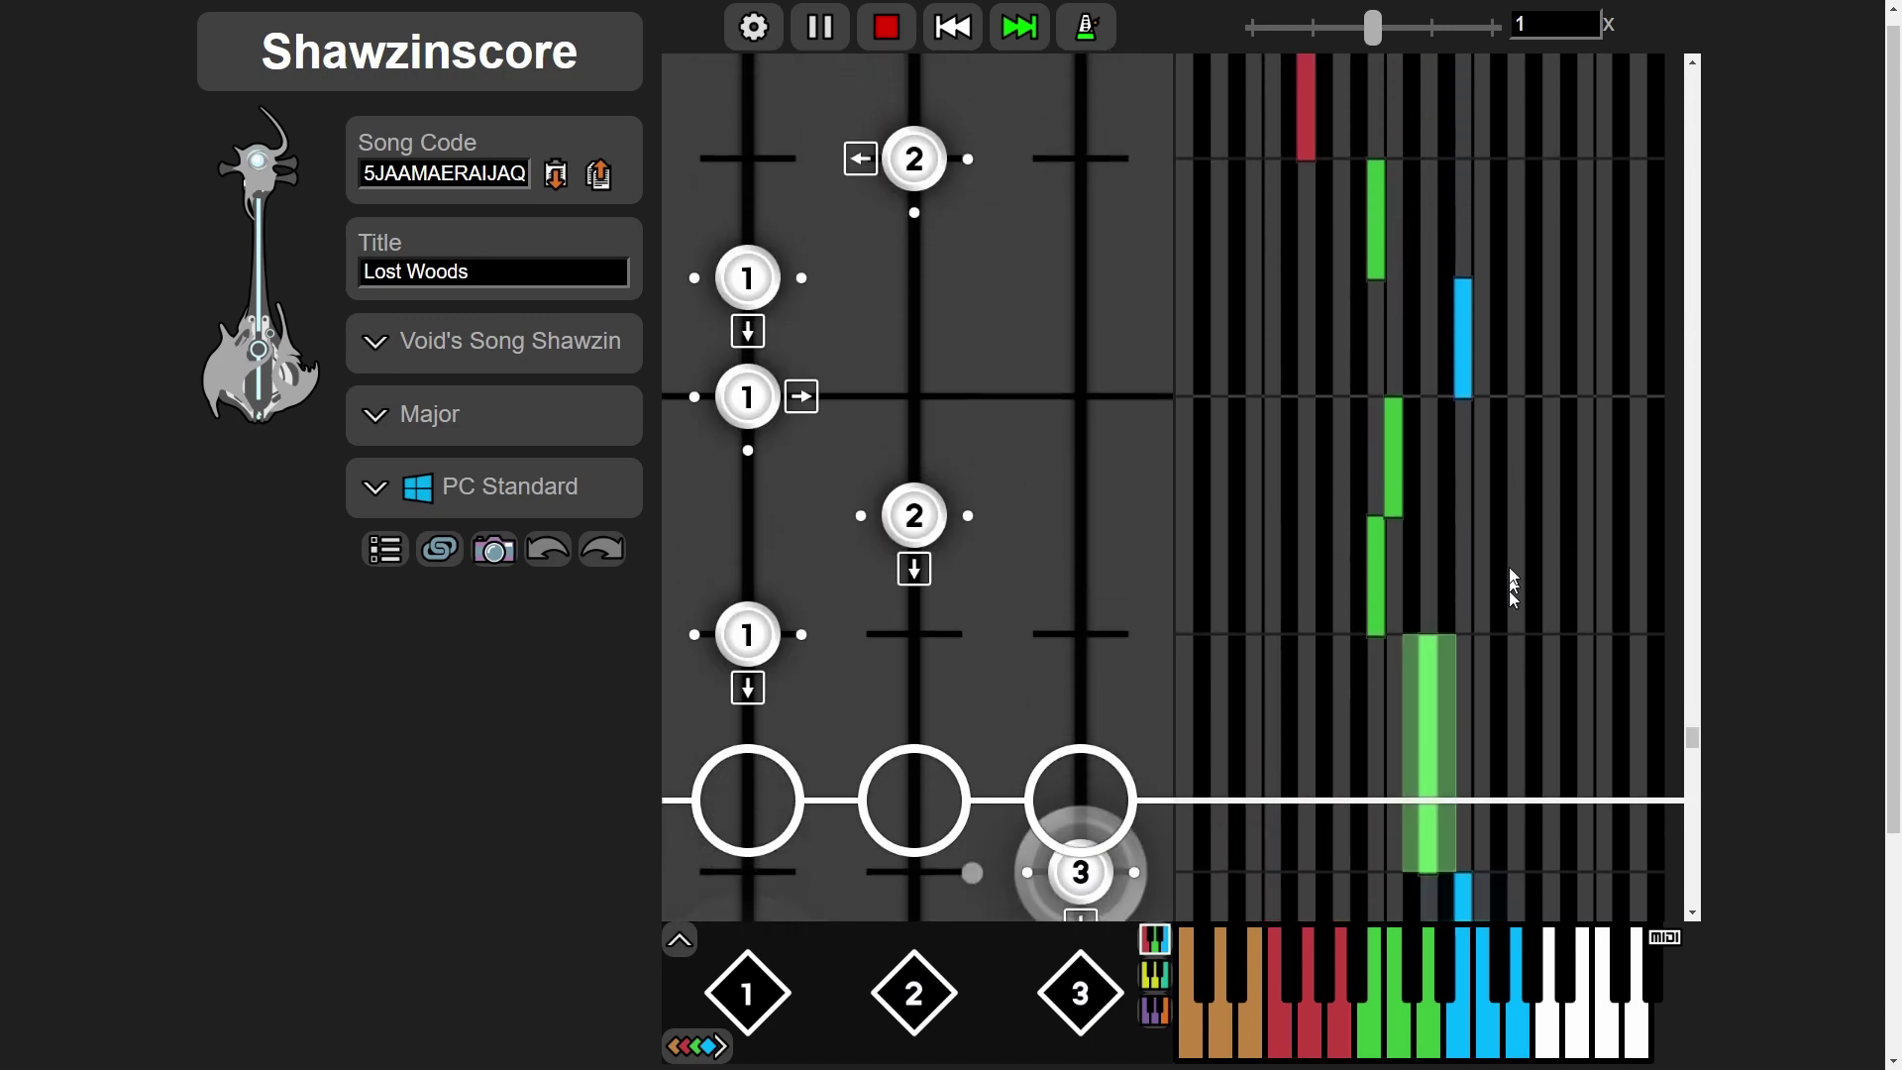
key("F5")
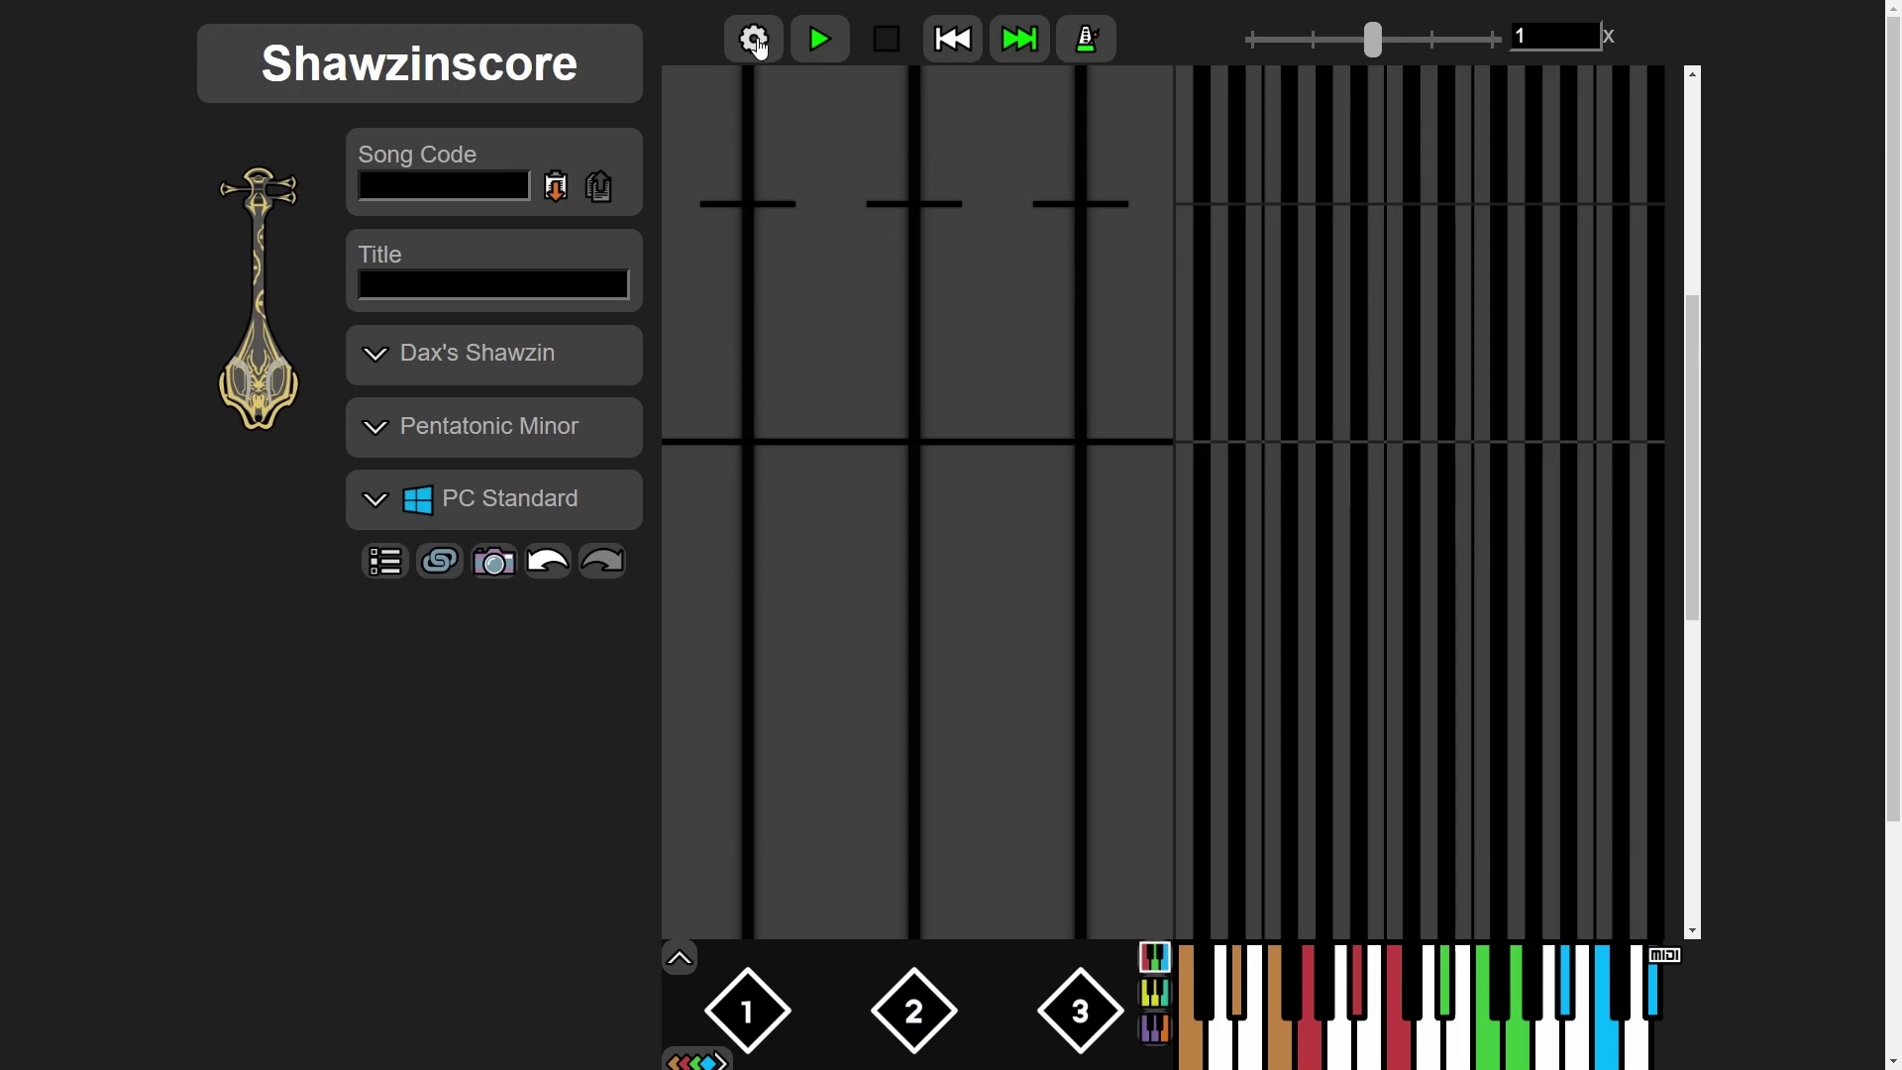
Open the Song Configuration settings for the empty song
left_click(756, 42)
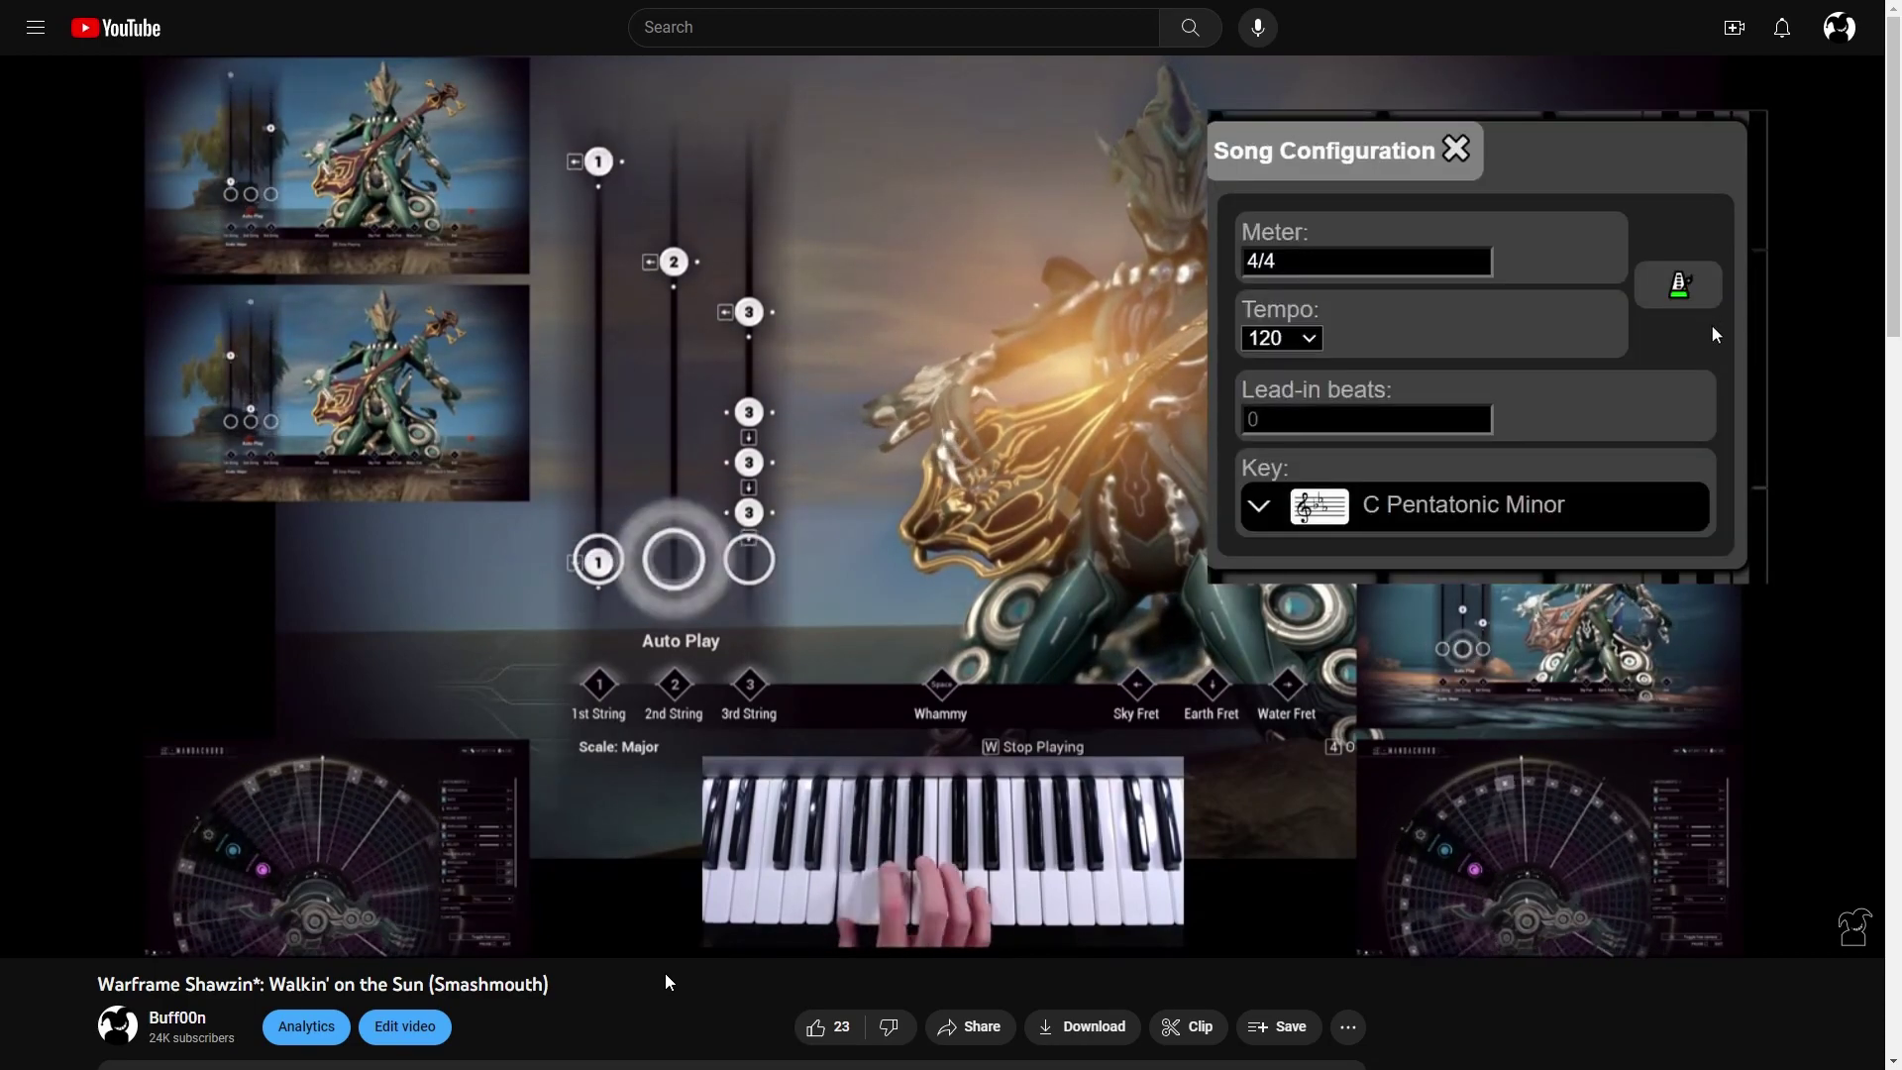
Copy the First verse and chorus song code from the expanded video description
scroll(664, 973, "down", 4)
left_click(248, 735)
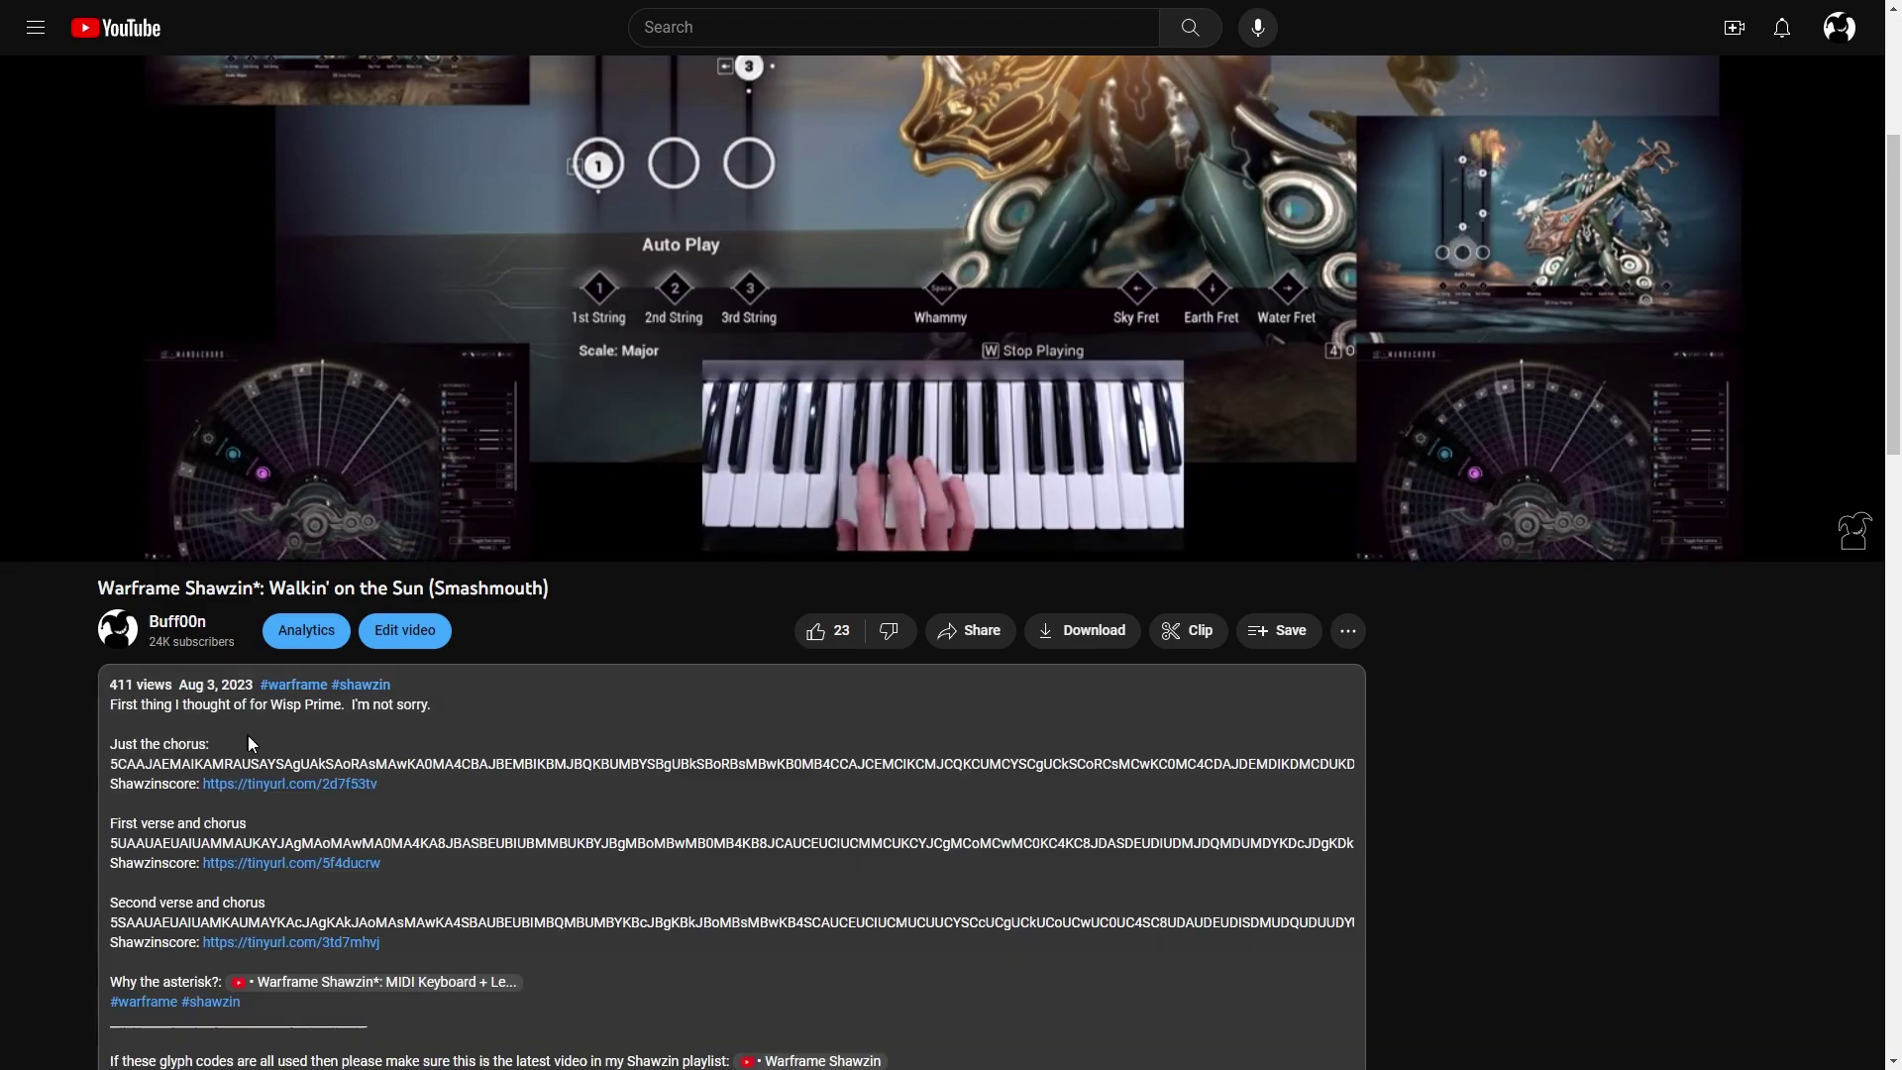
scroll(248, 735, "down", 1)
double_click(485, 744)
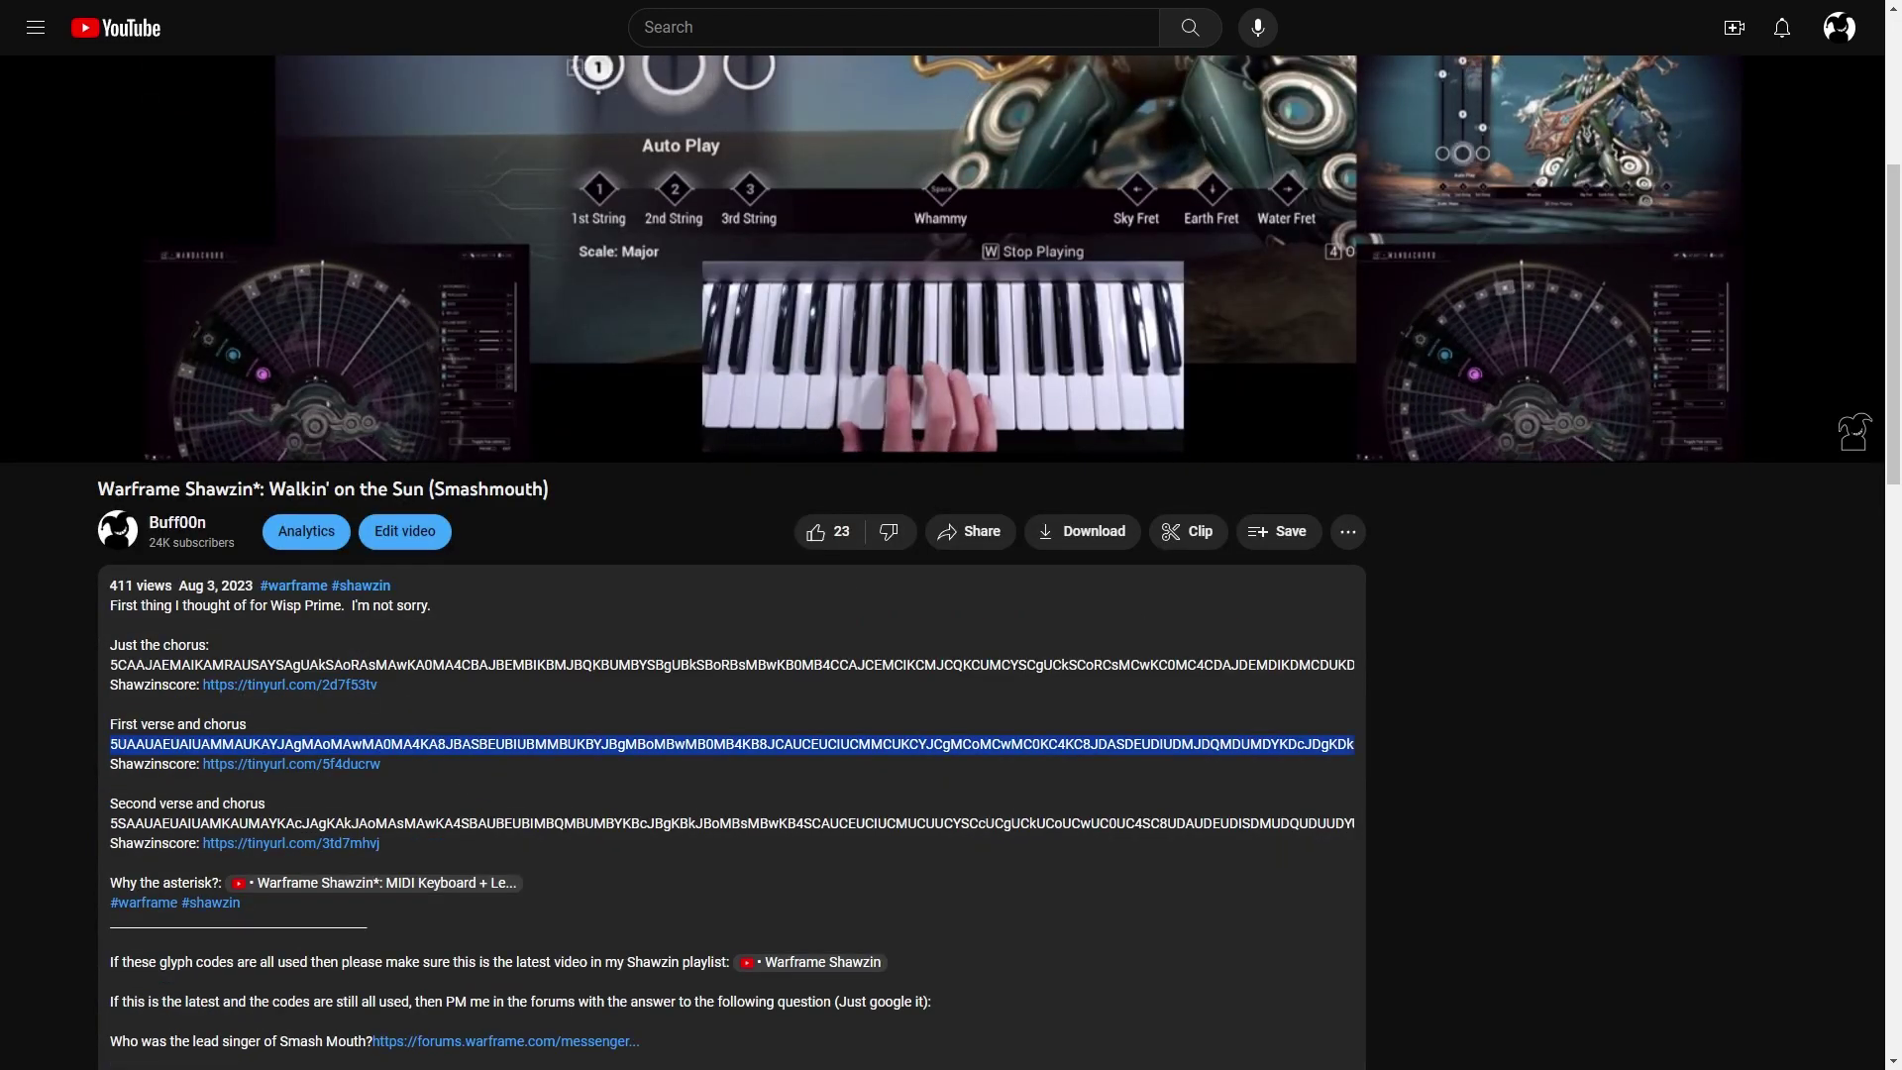
right_click(525, 769)
left_click(516, 759)
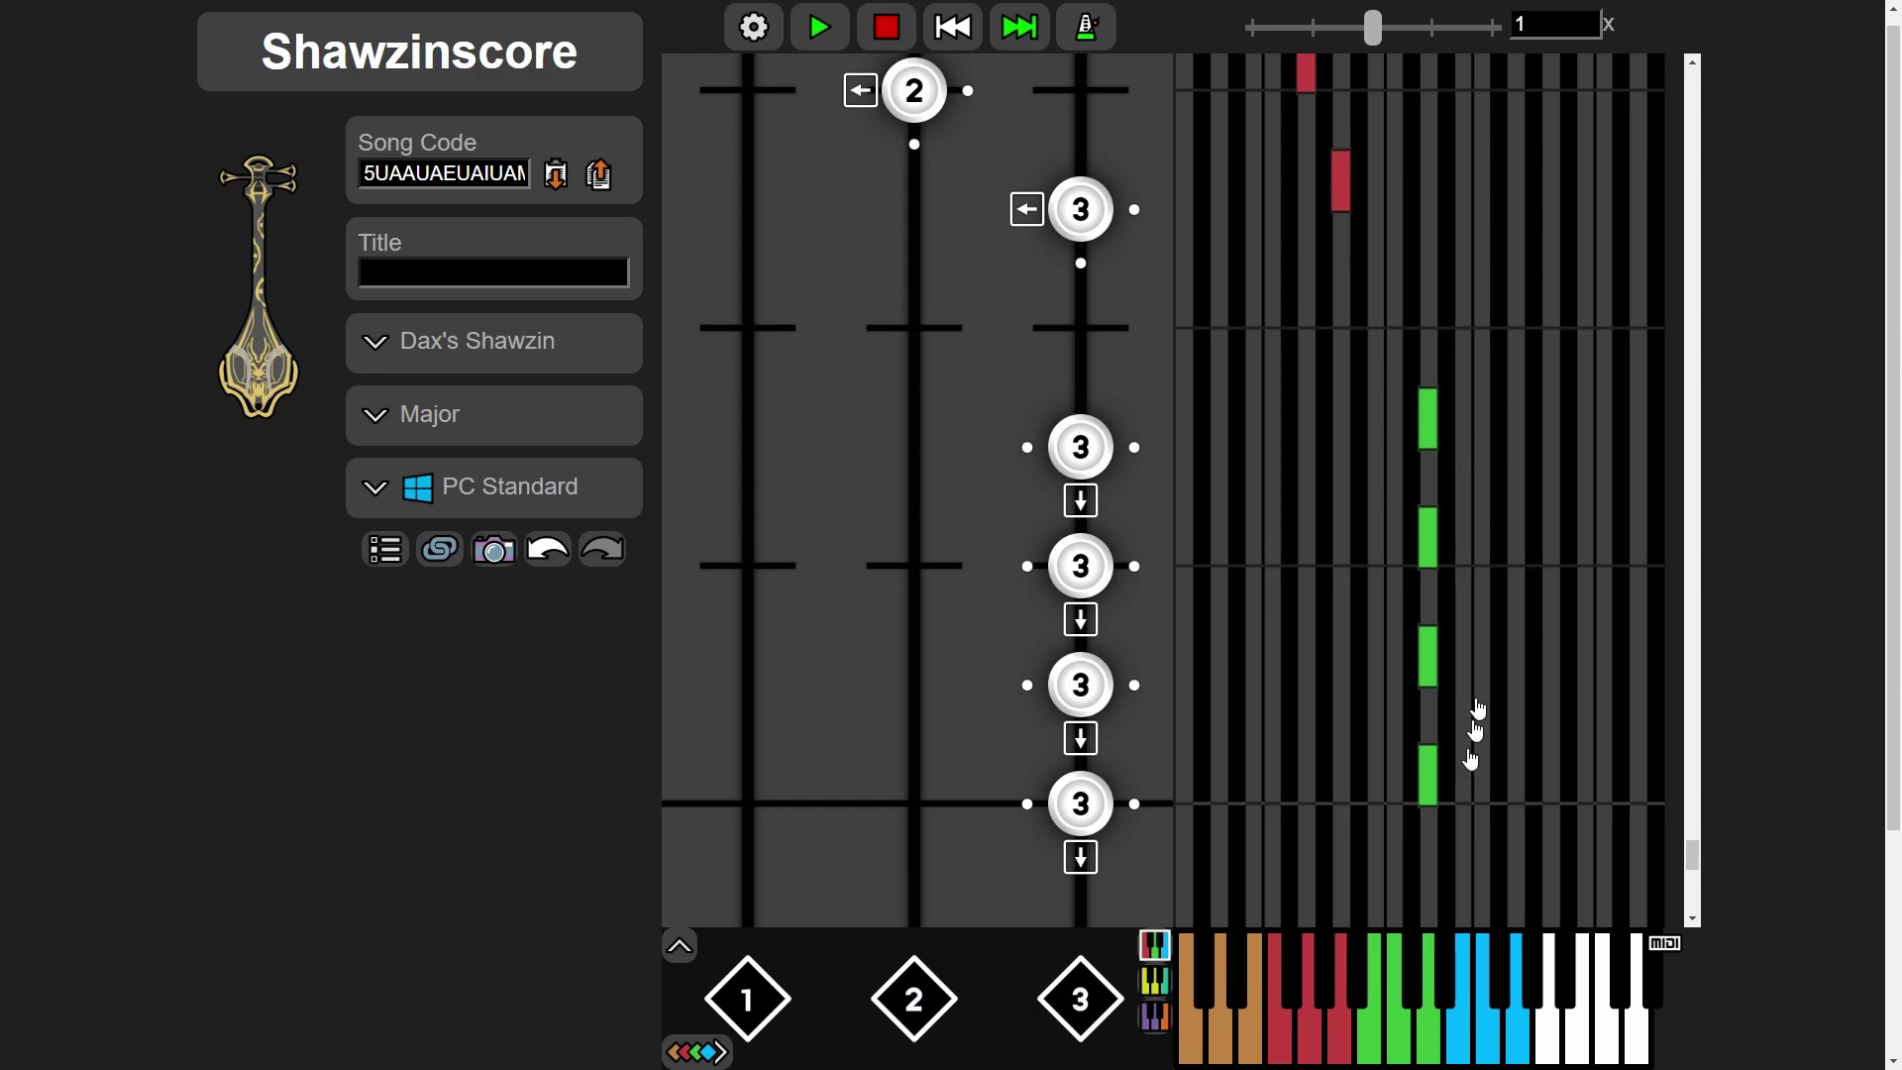
Set the song's lead-in beats to 1.5
left_click(888, 378)
type("1.5")
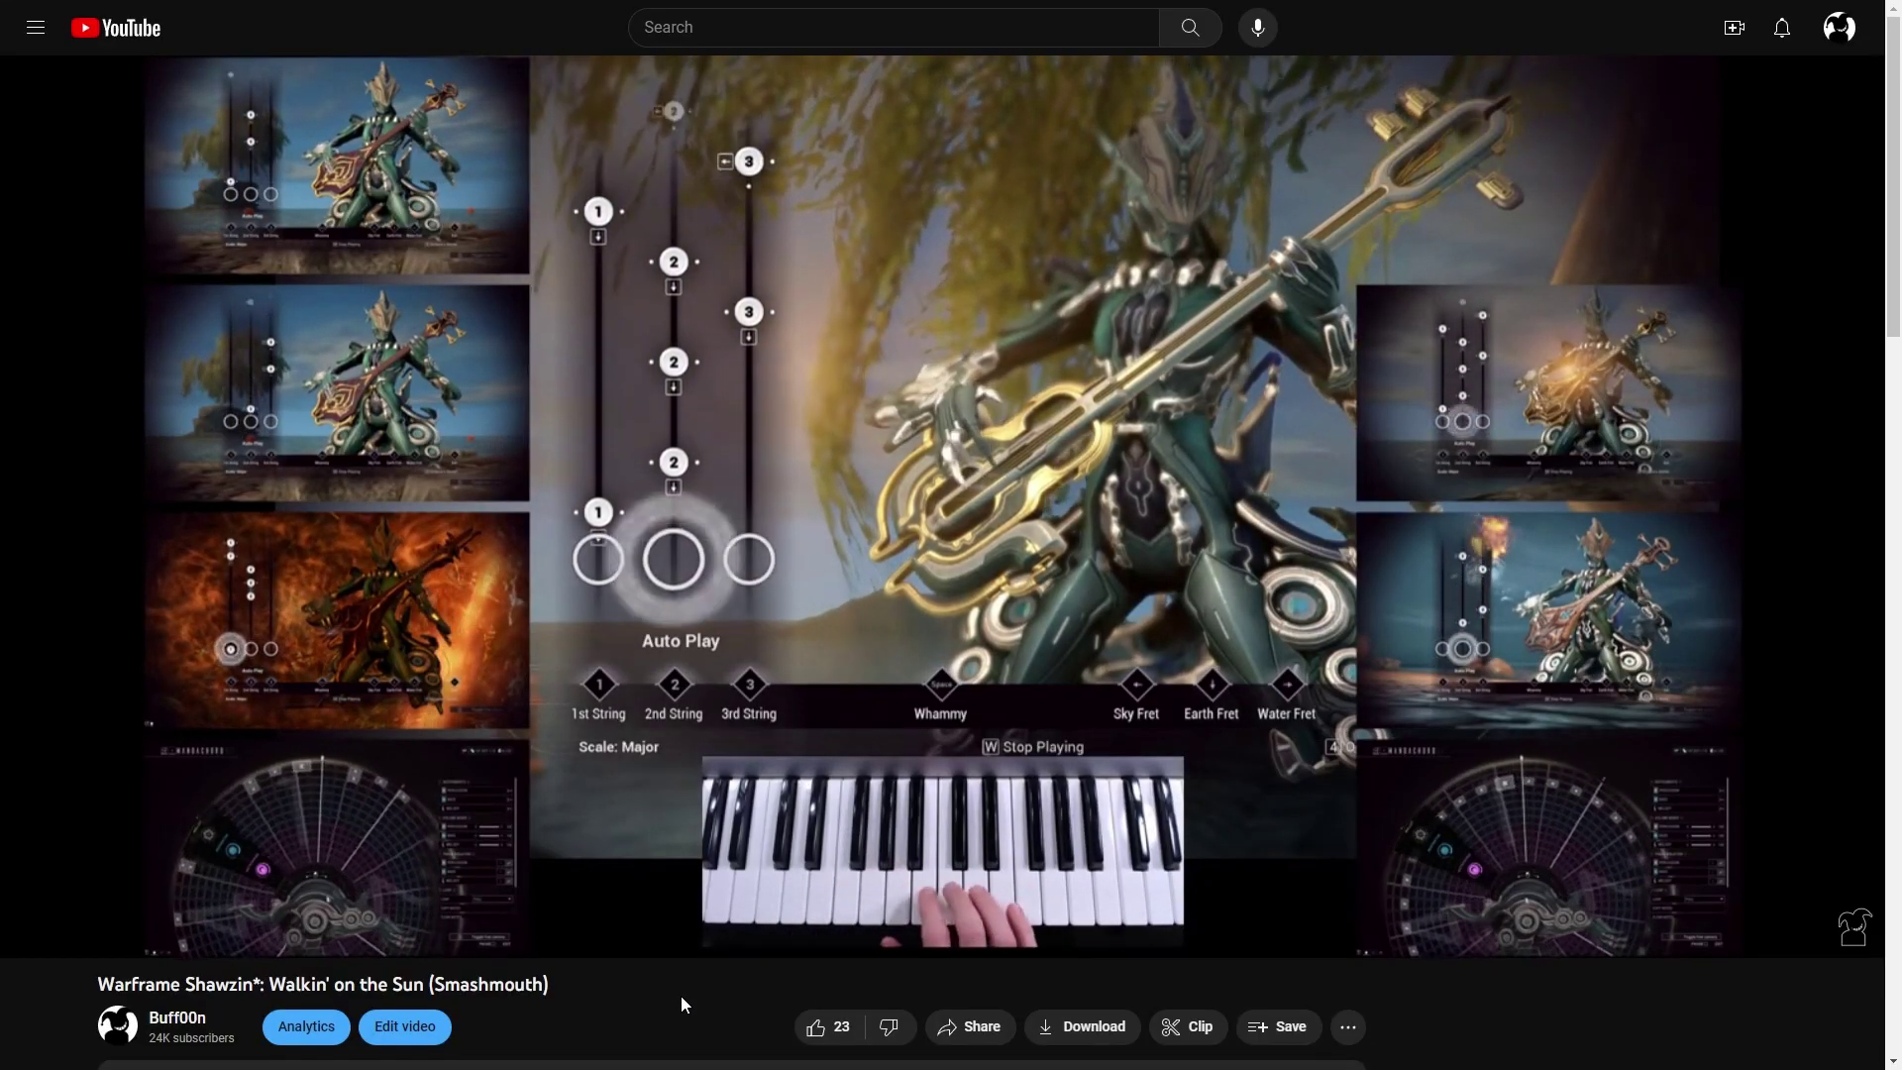
Copy the Just the chorus song code from the video description
scroll(680, 996, "down", 4)
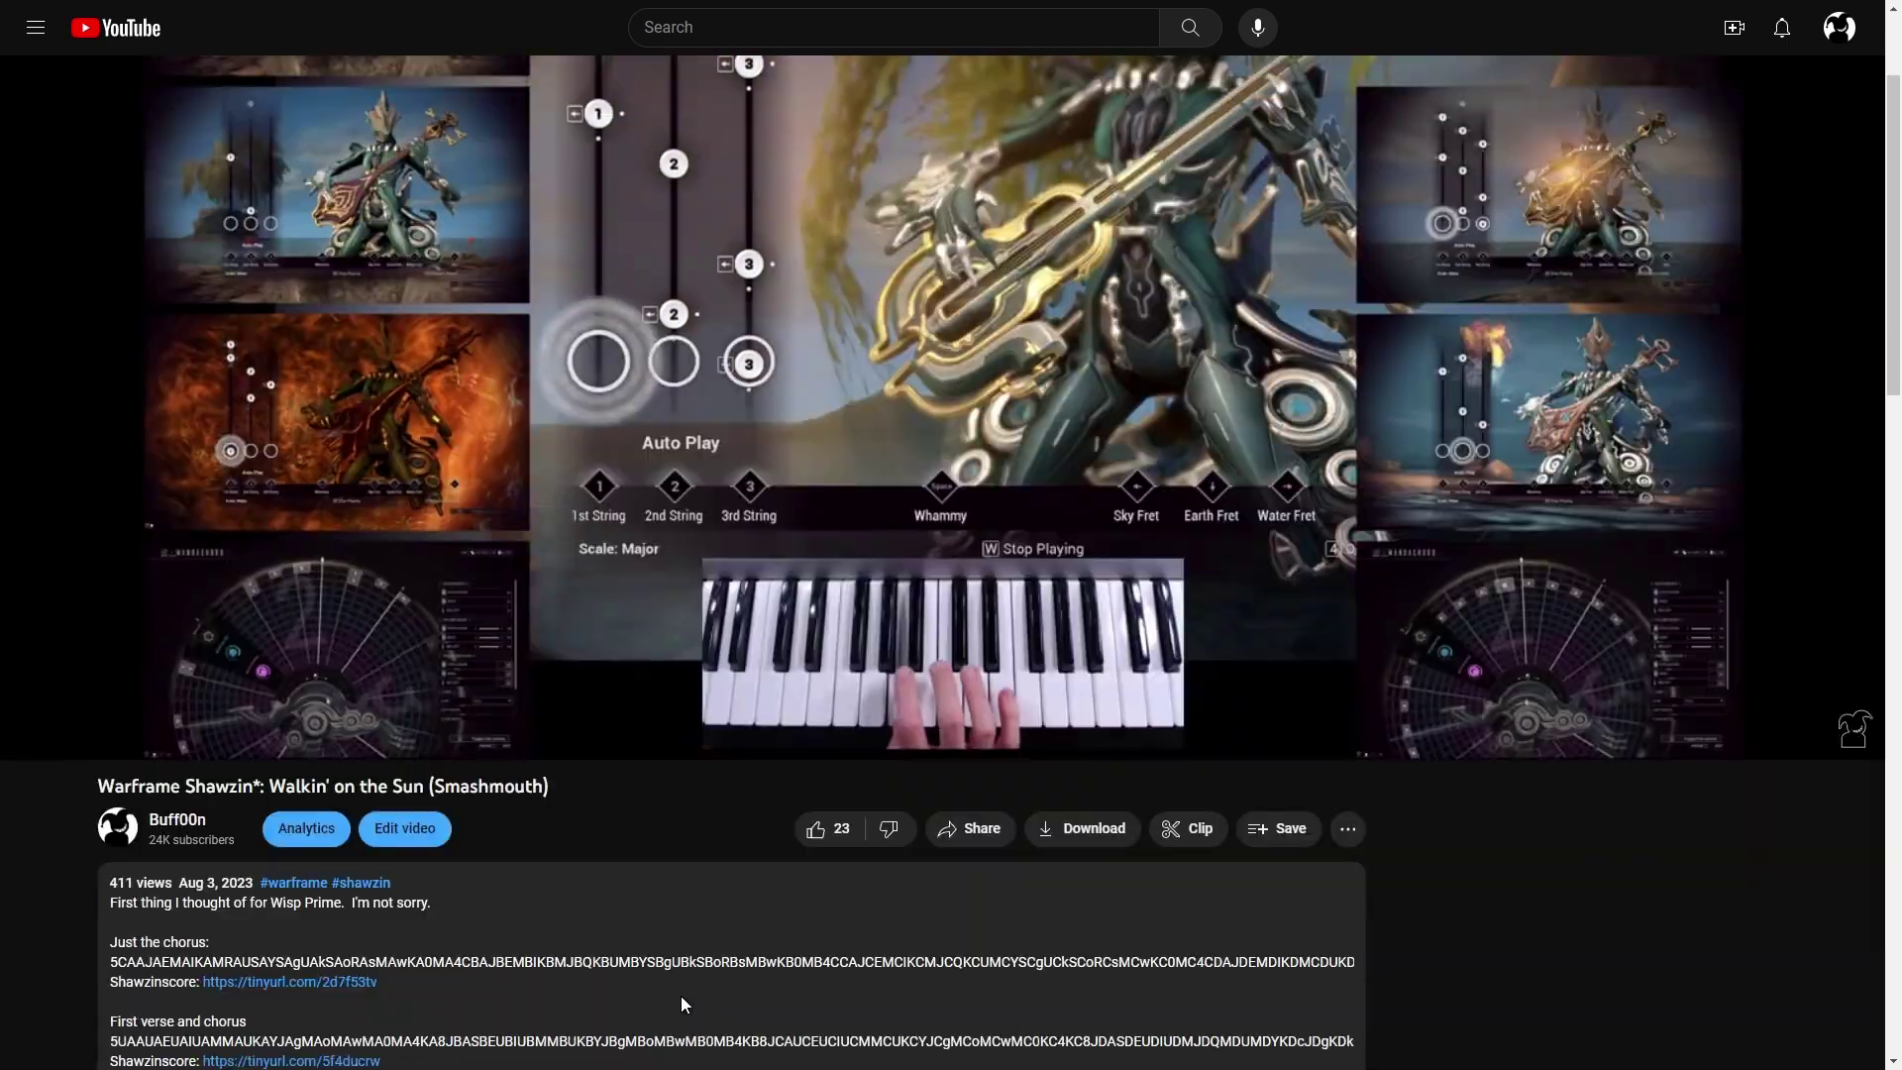
double_click(391, 761)
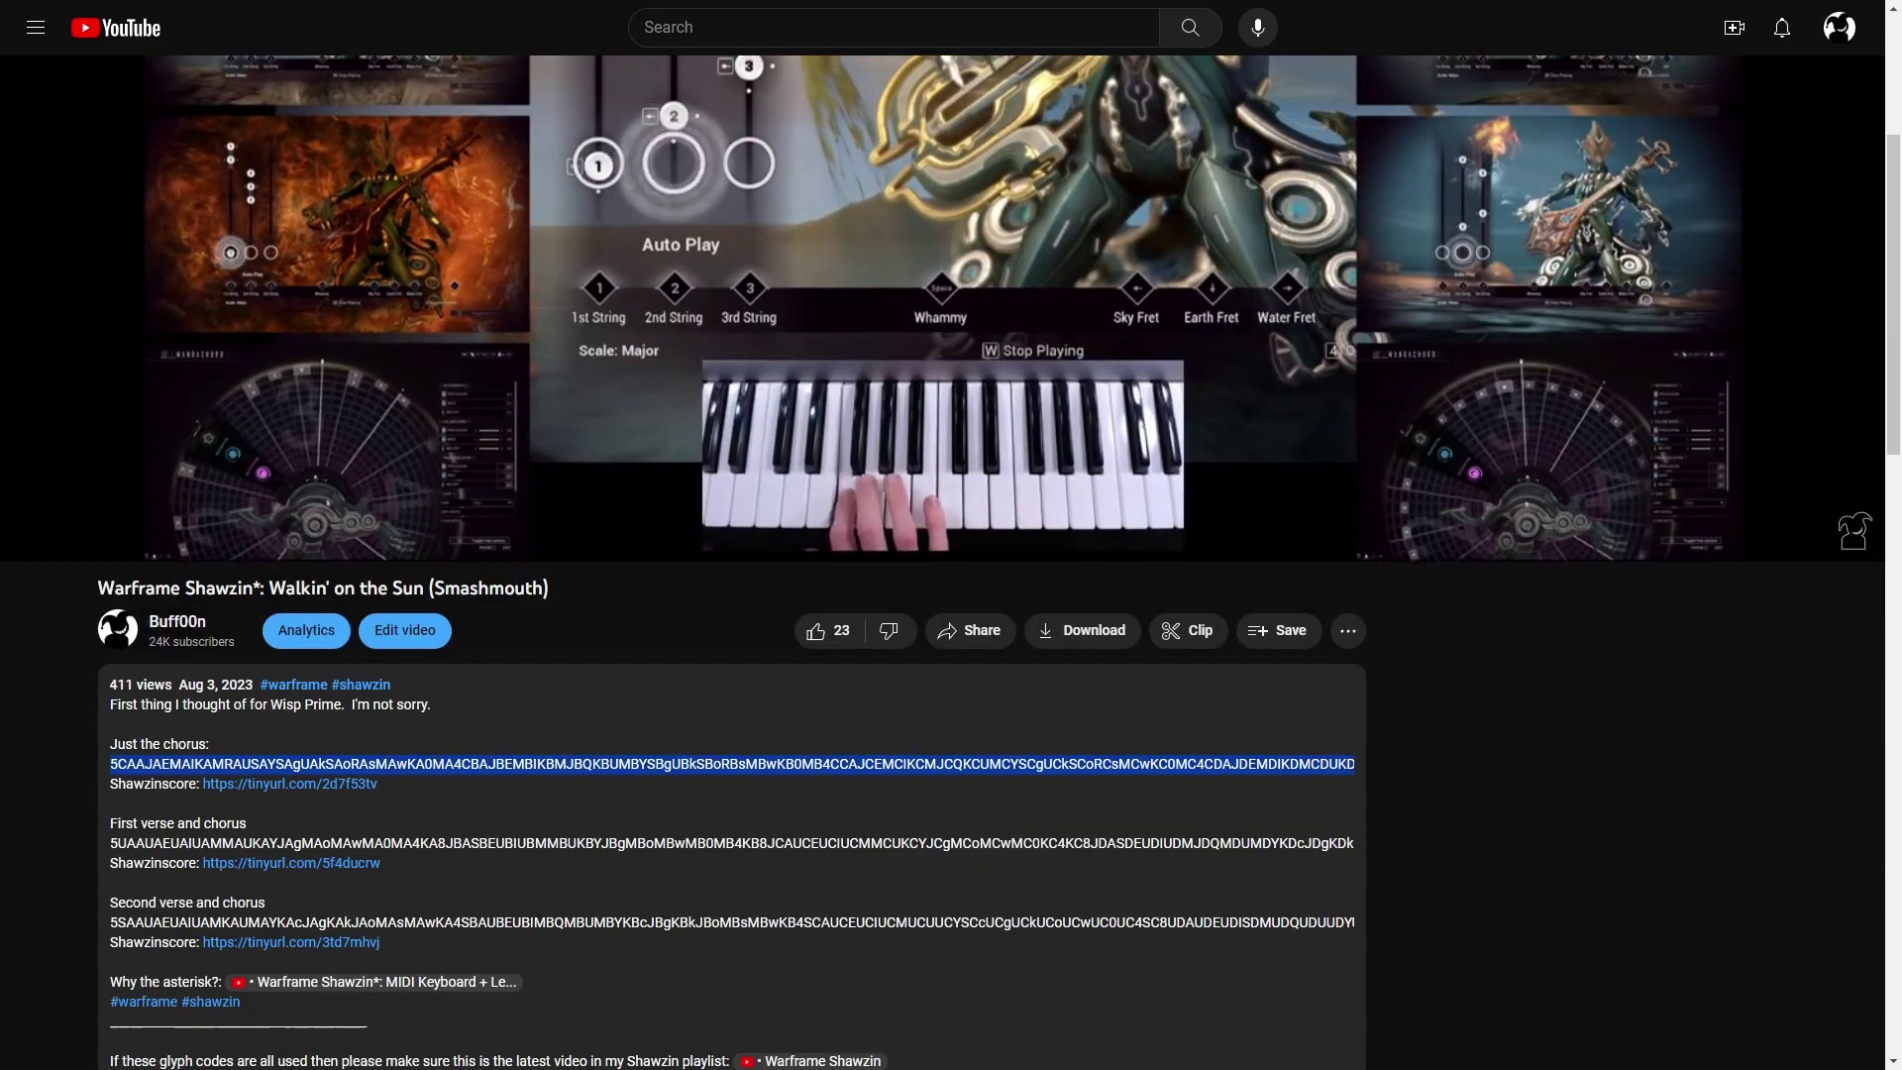
right_click(388, 760)
left_click(474, 773)
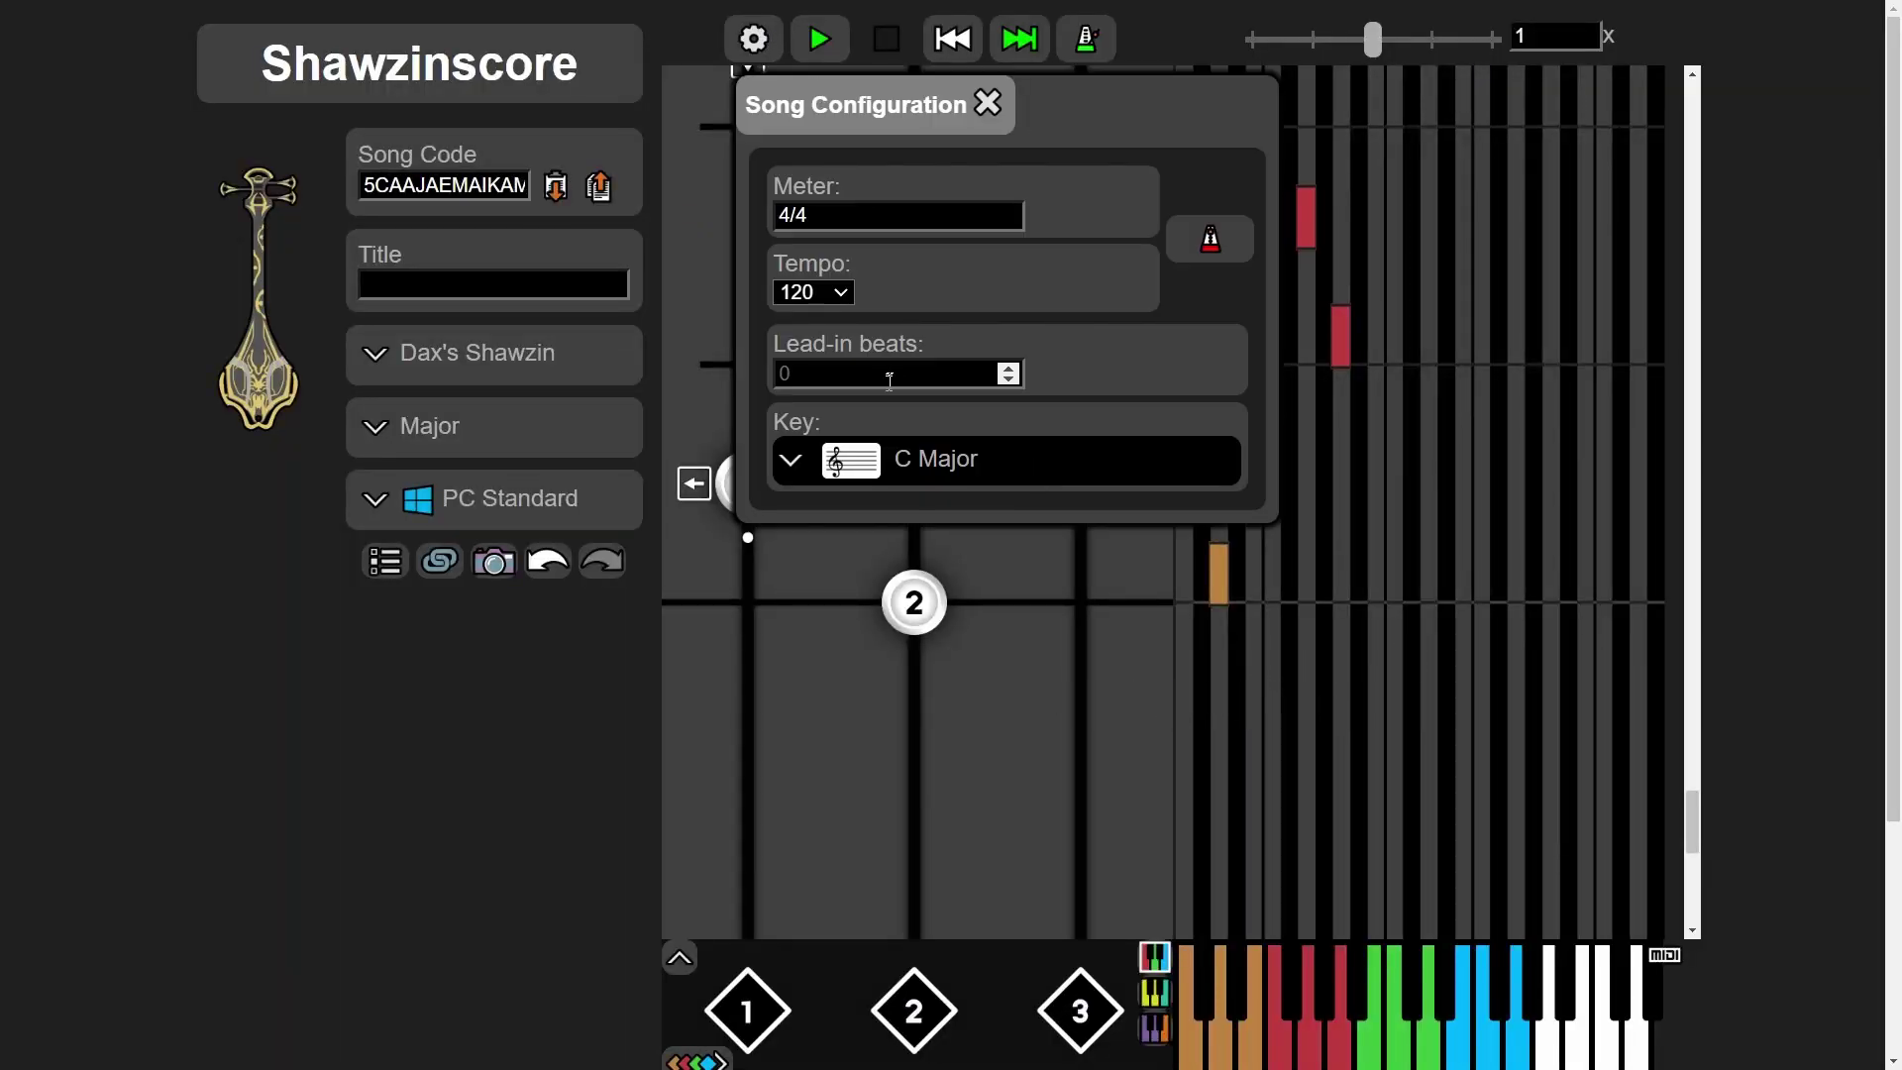
Set the chorus lead-in to -0.5 beats, then pause the YouTube video and scroll its description
left_click(890, 380)
type("-")
key("Return")
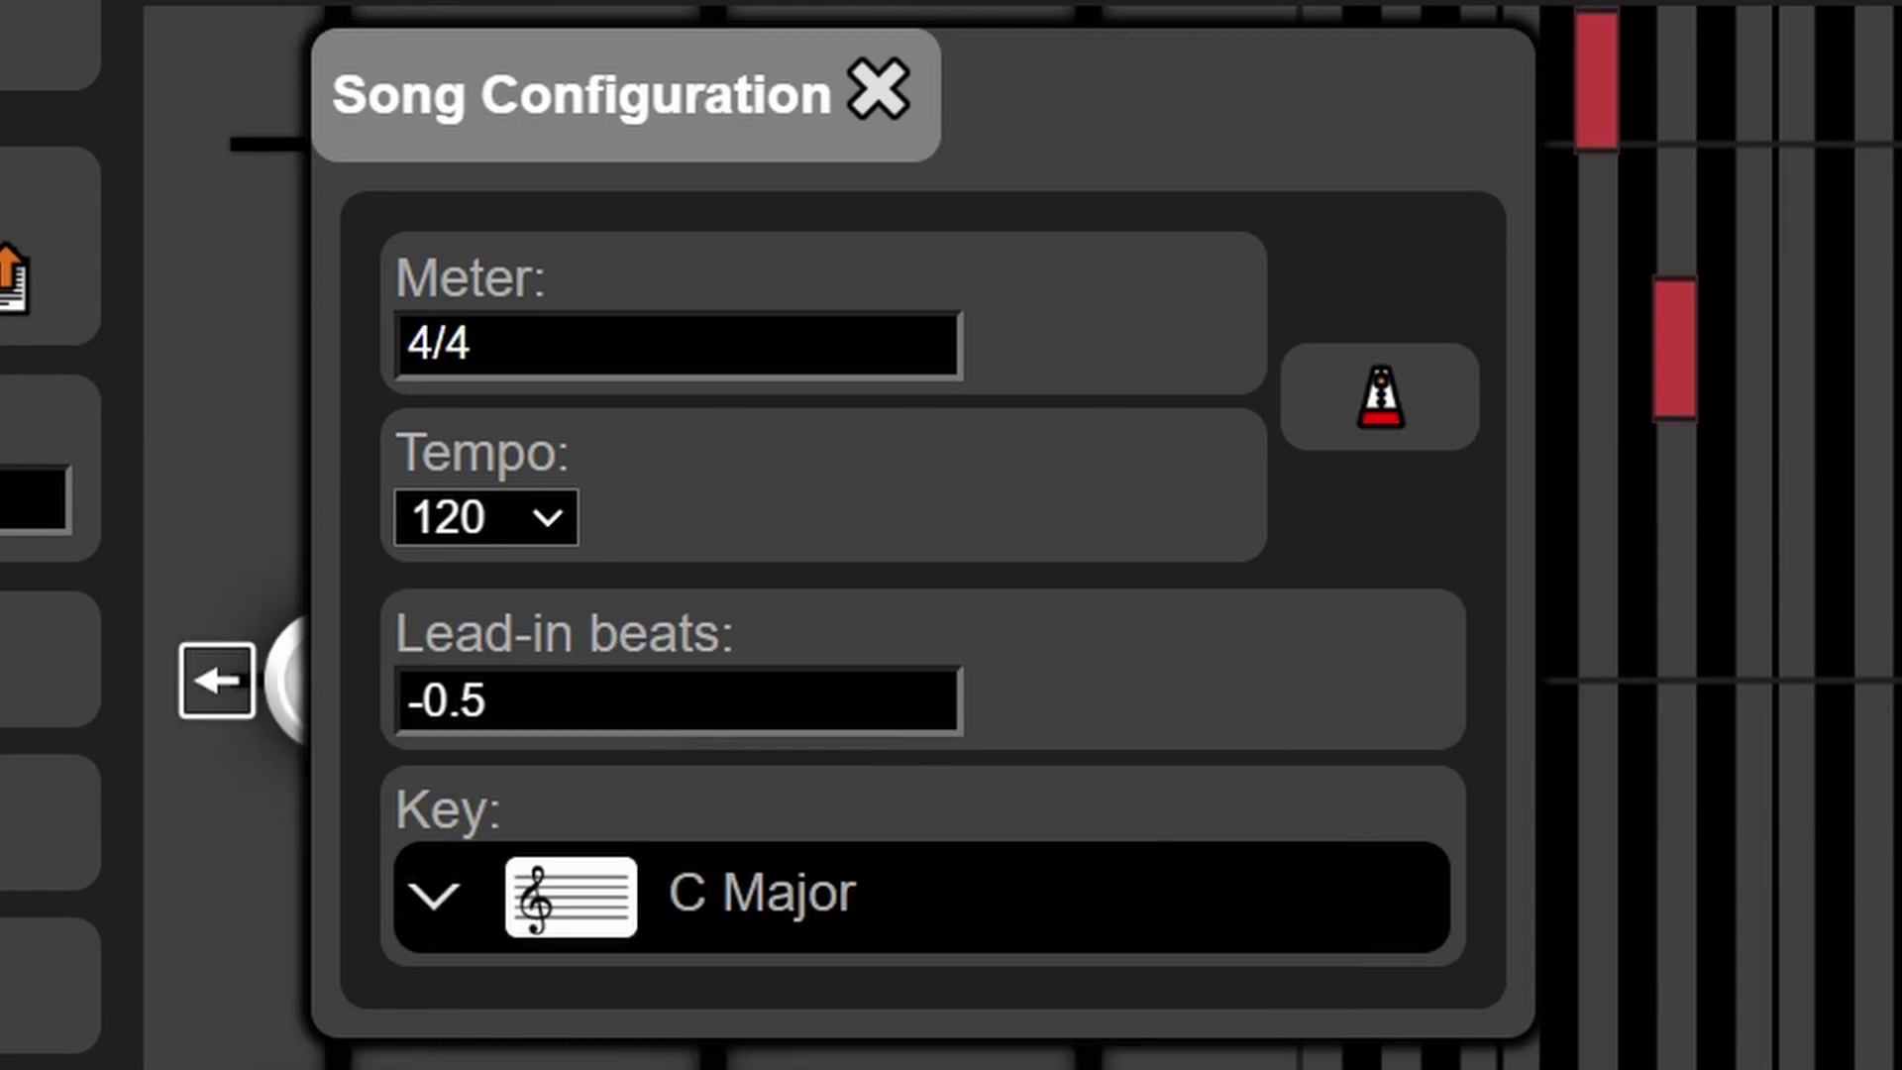
left_click(1745, 453)
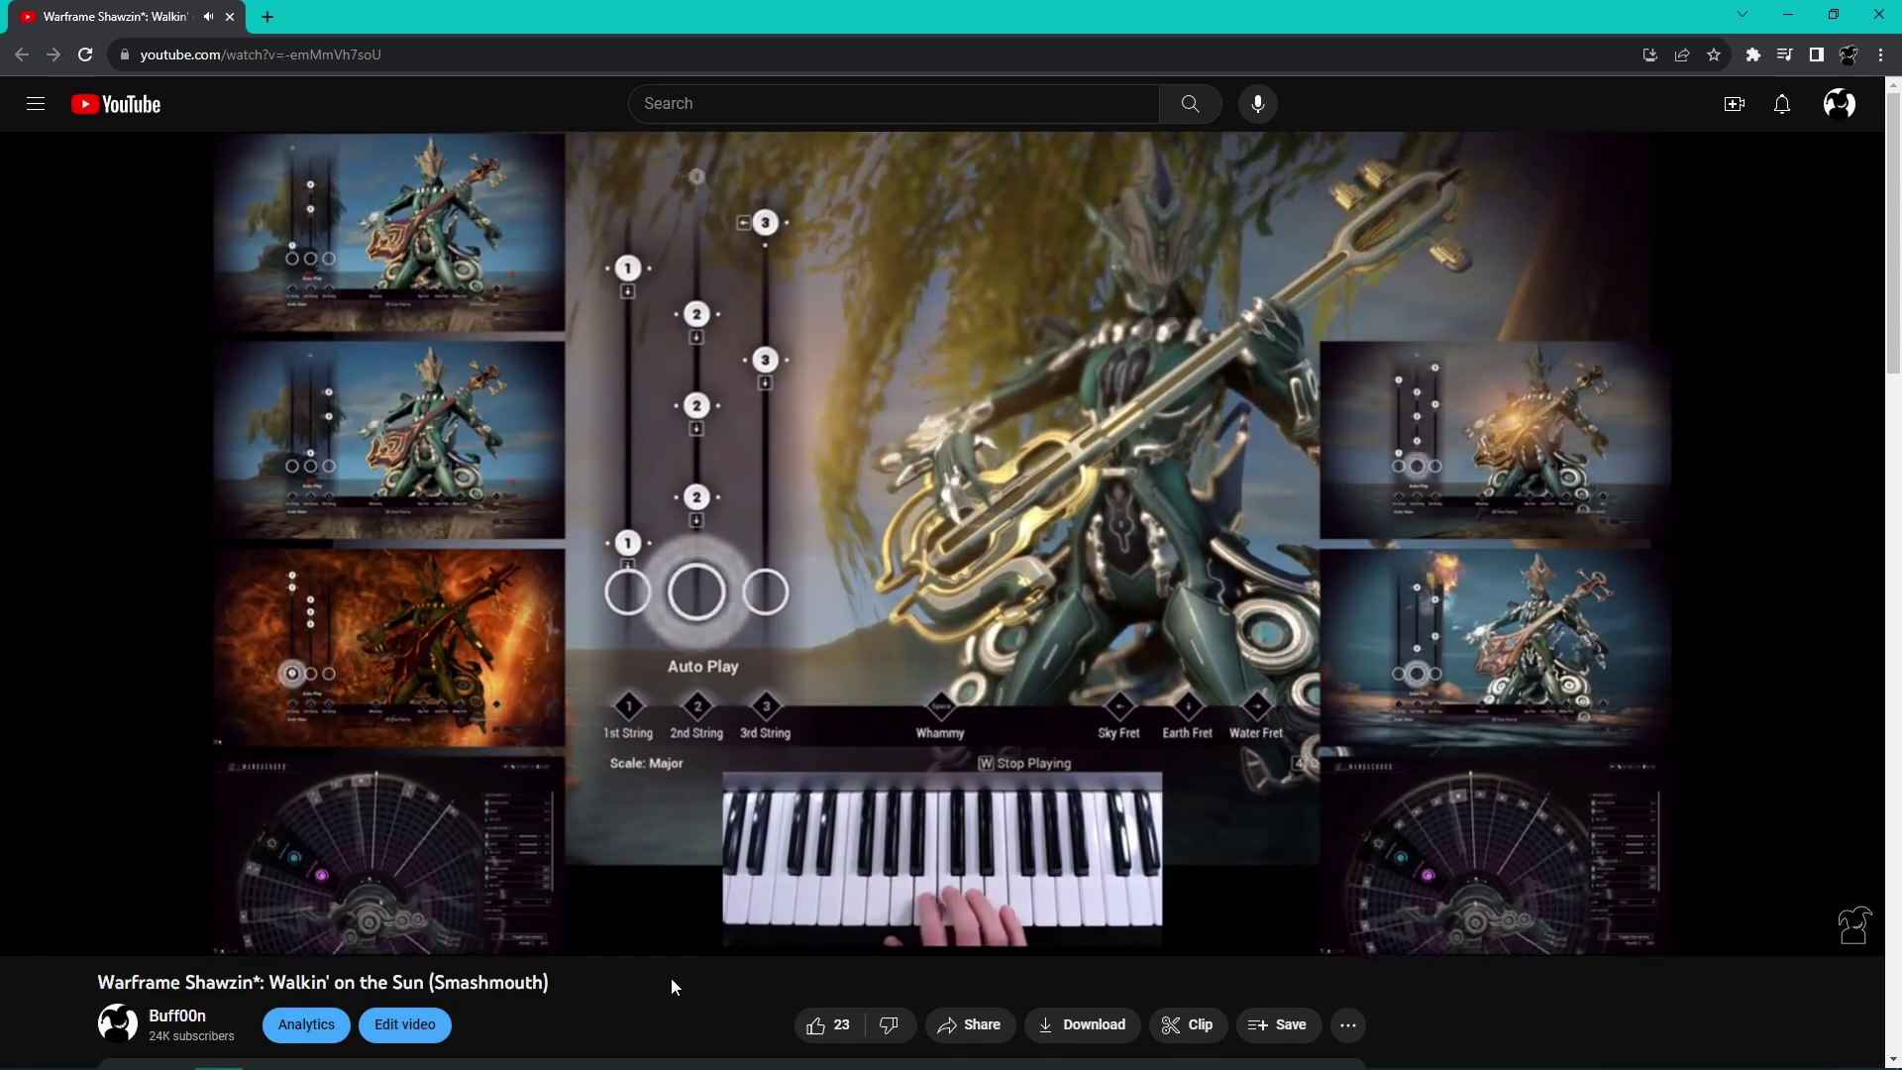
left_click(761, 669)
scroll(693, 882, "down", 4)
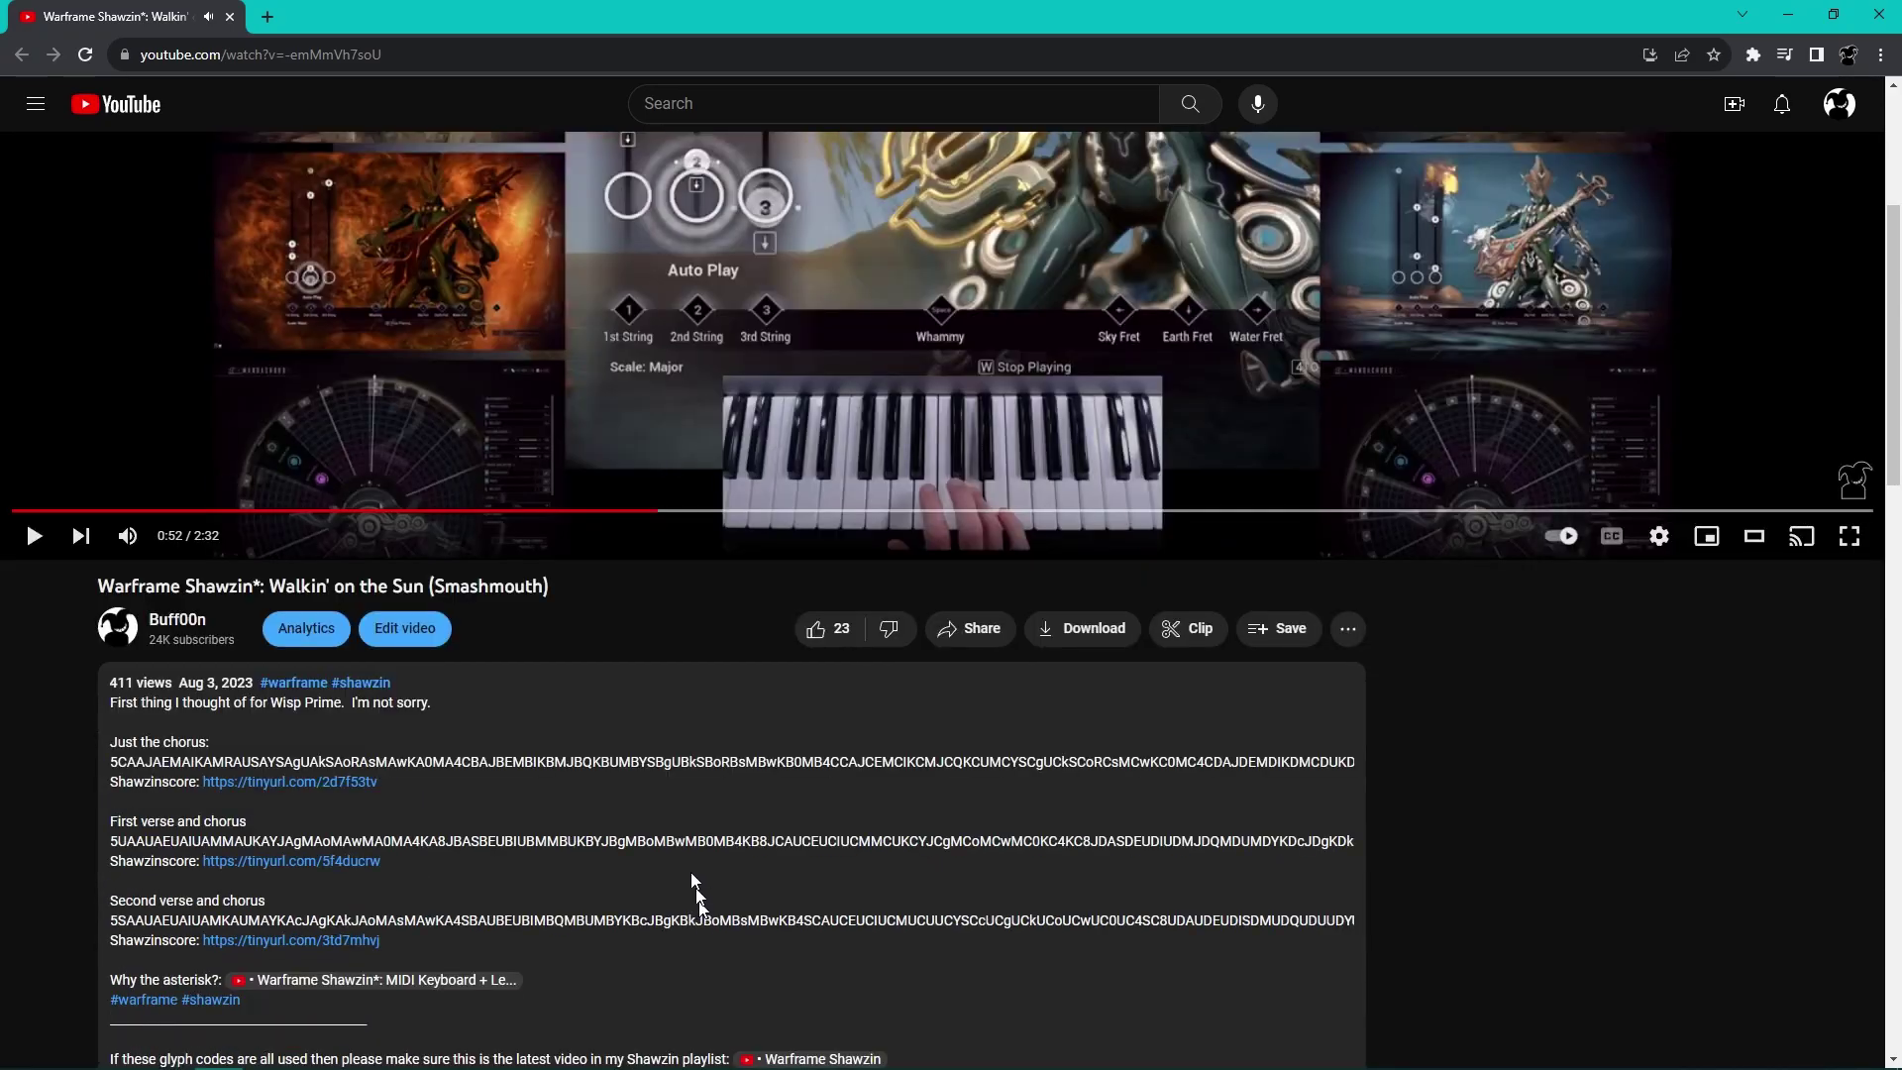
Check the linked chorus's 3.5 lead-in beats and select the m, t and l URL parameters
left_click(382, 26)
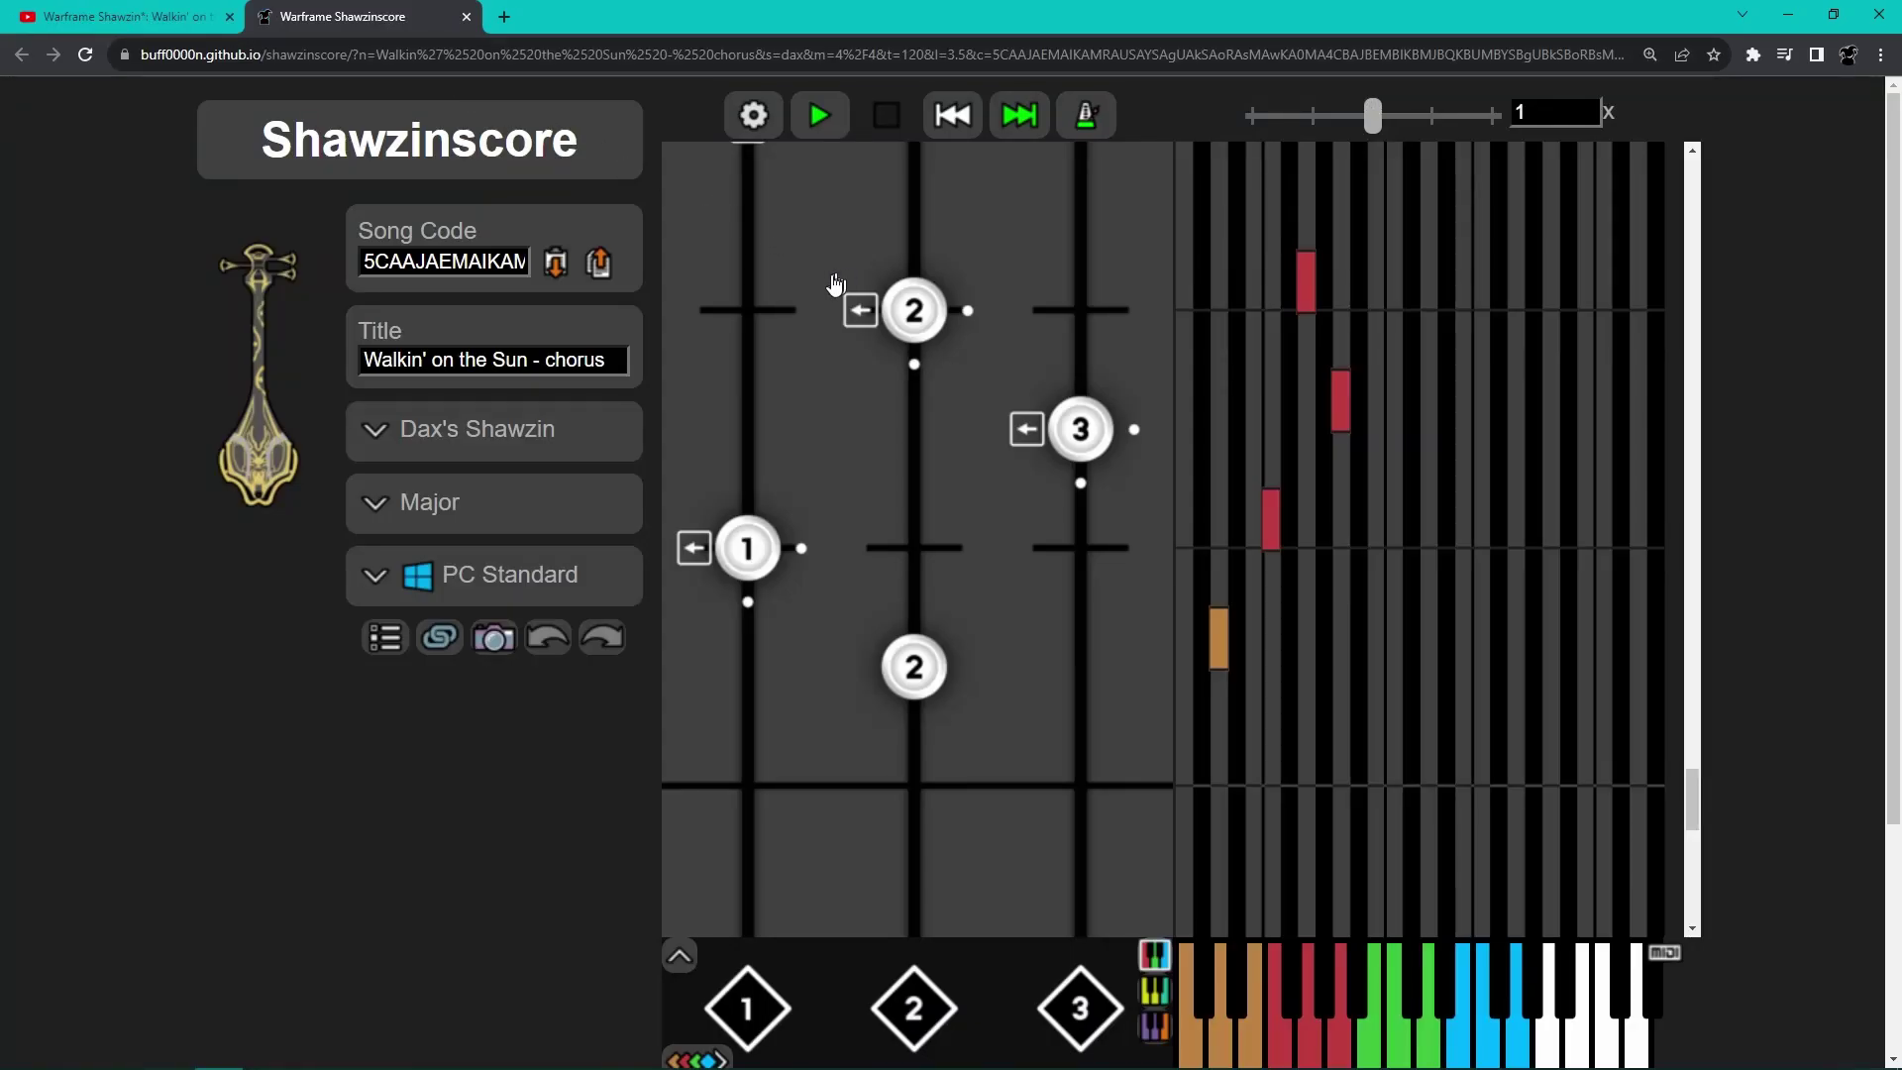
left_click(763, 124)
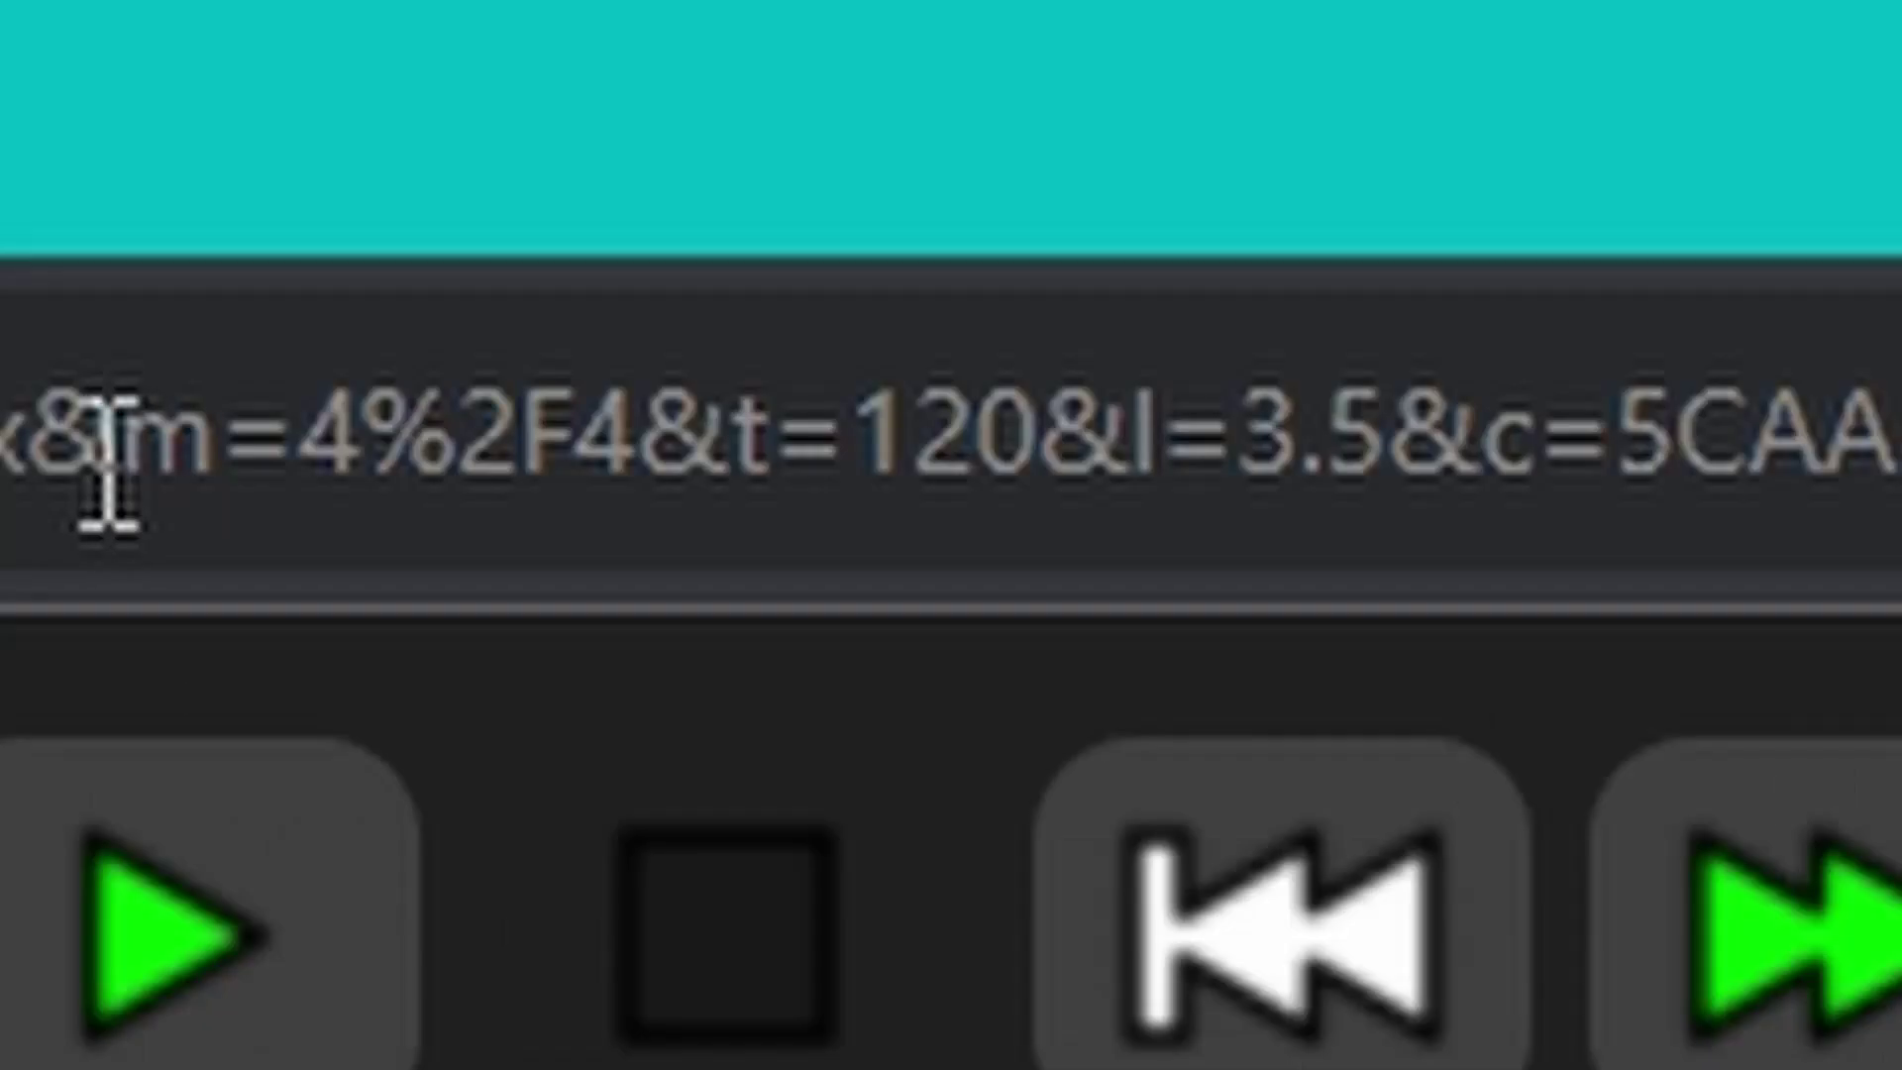
left_click_drag(111, 460, 1387, 416)
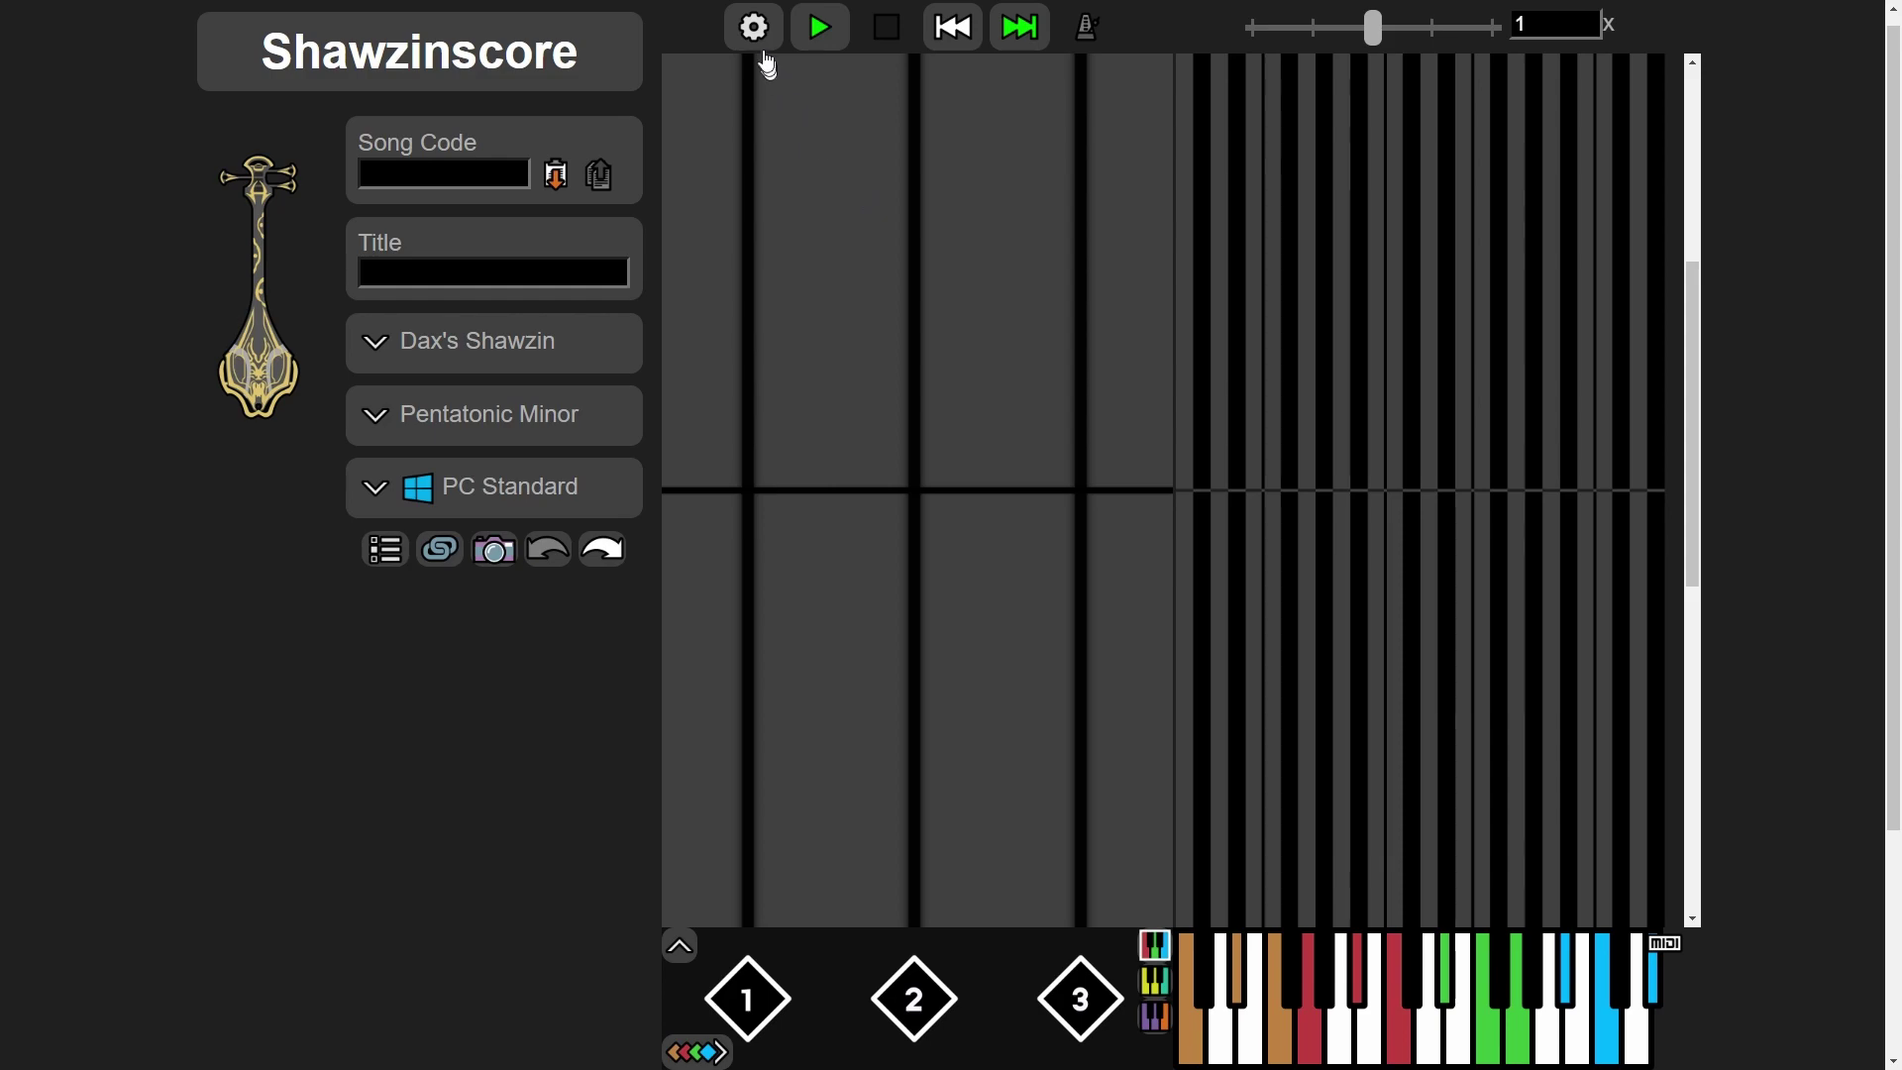
left_click(755, 30)
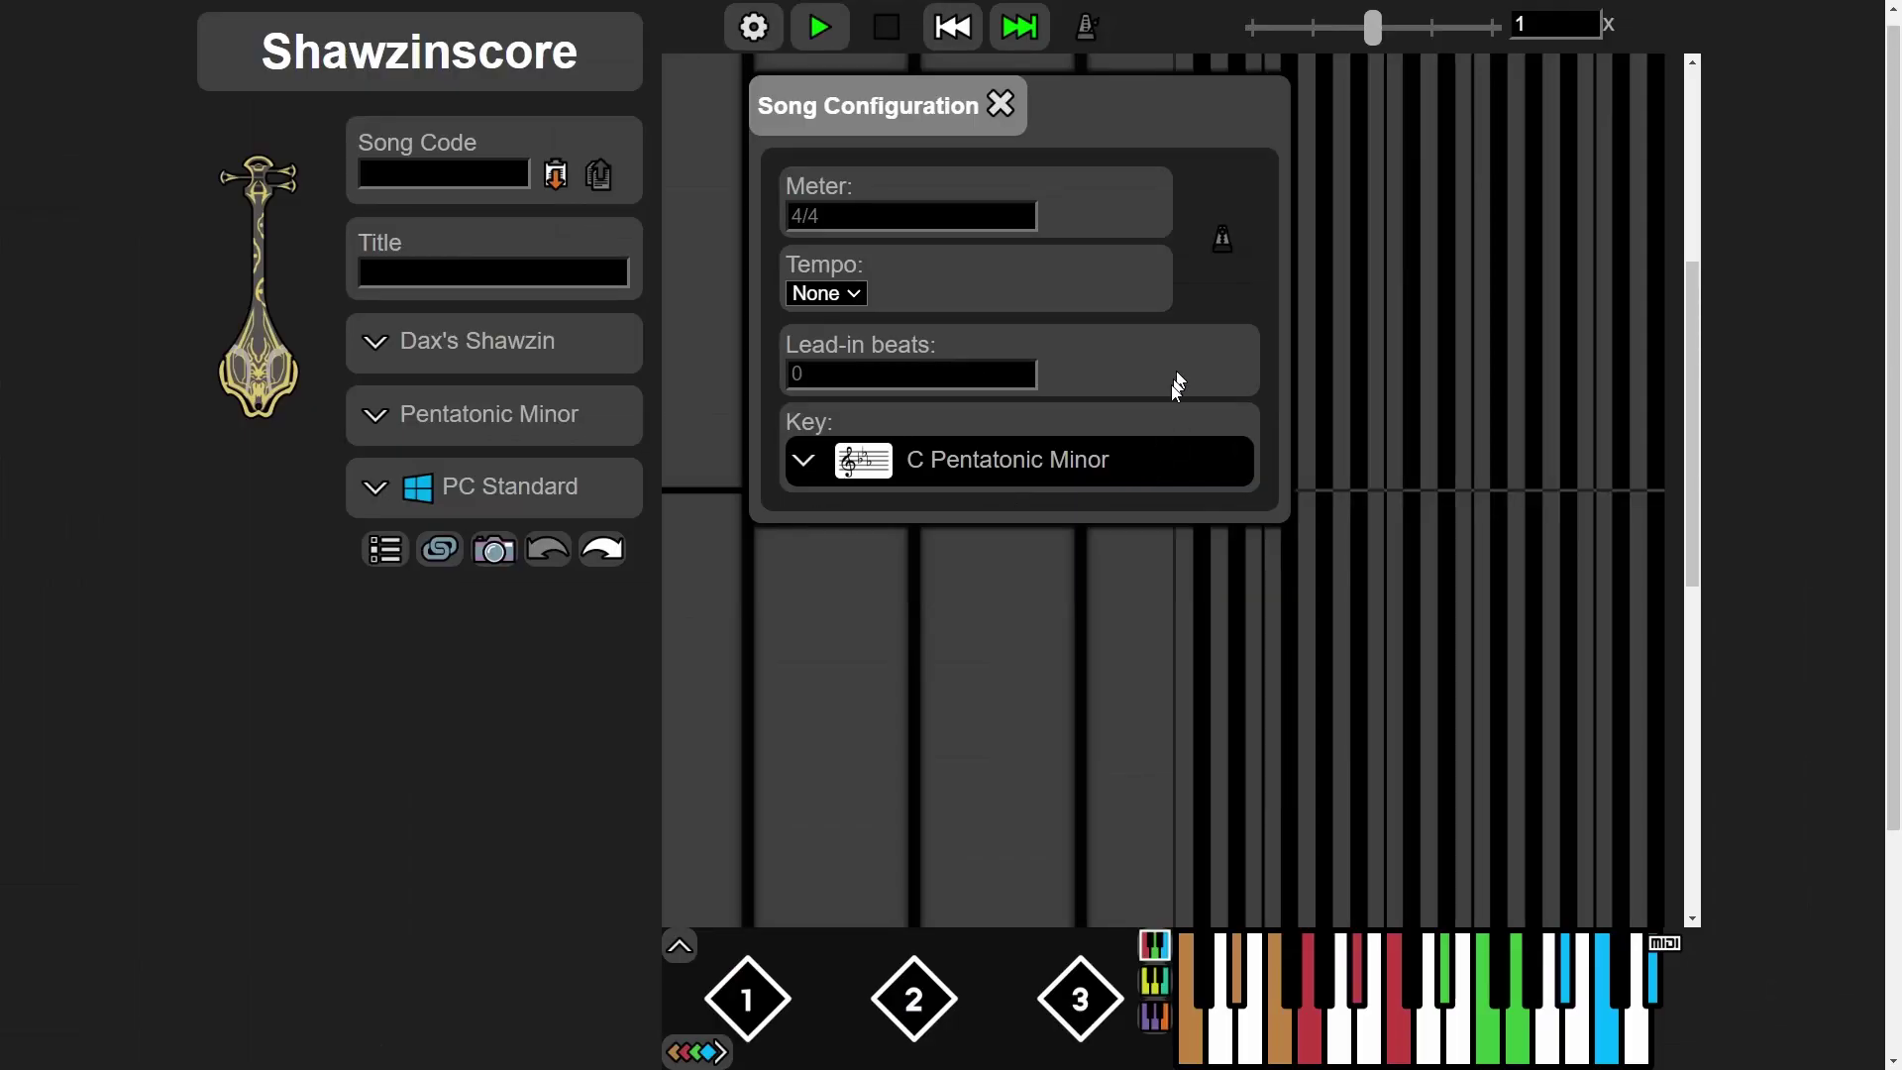
Open the Select Key list for Gerudo Valley in C Minor
left_click(1228, 921)
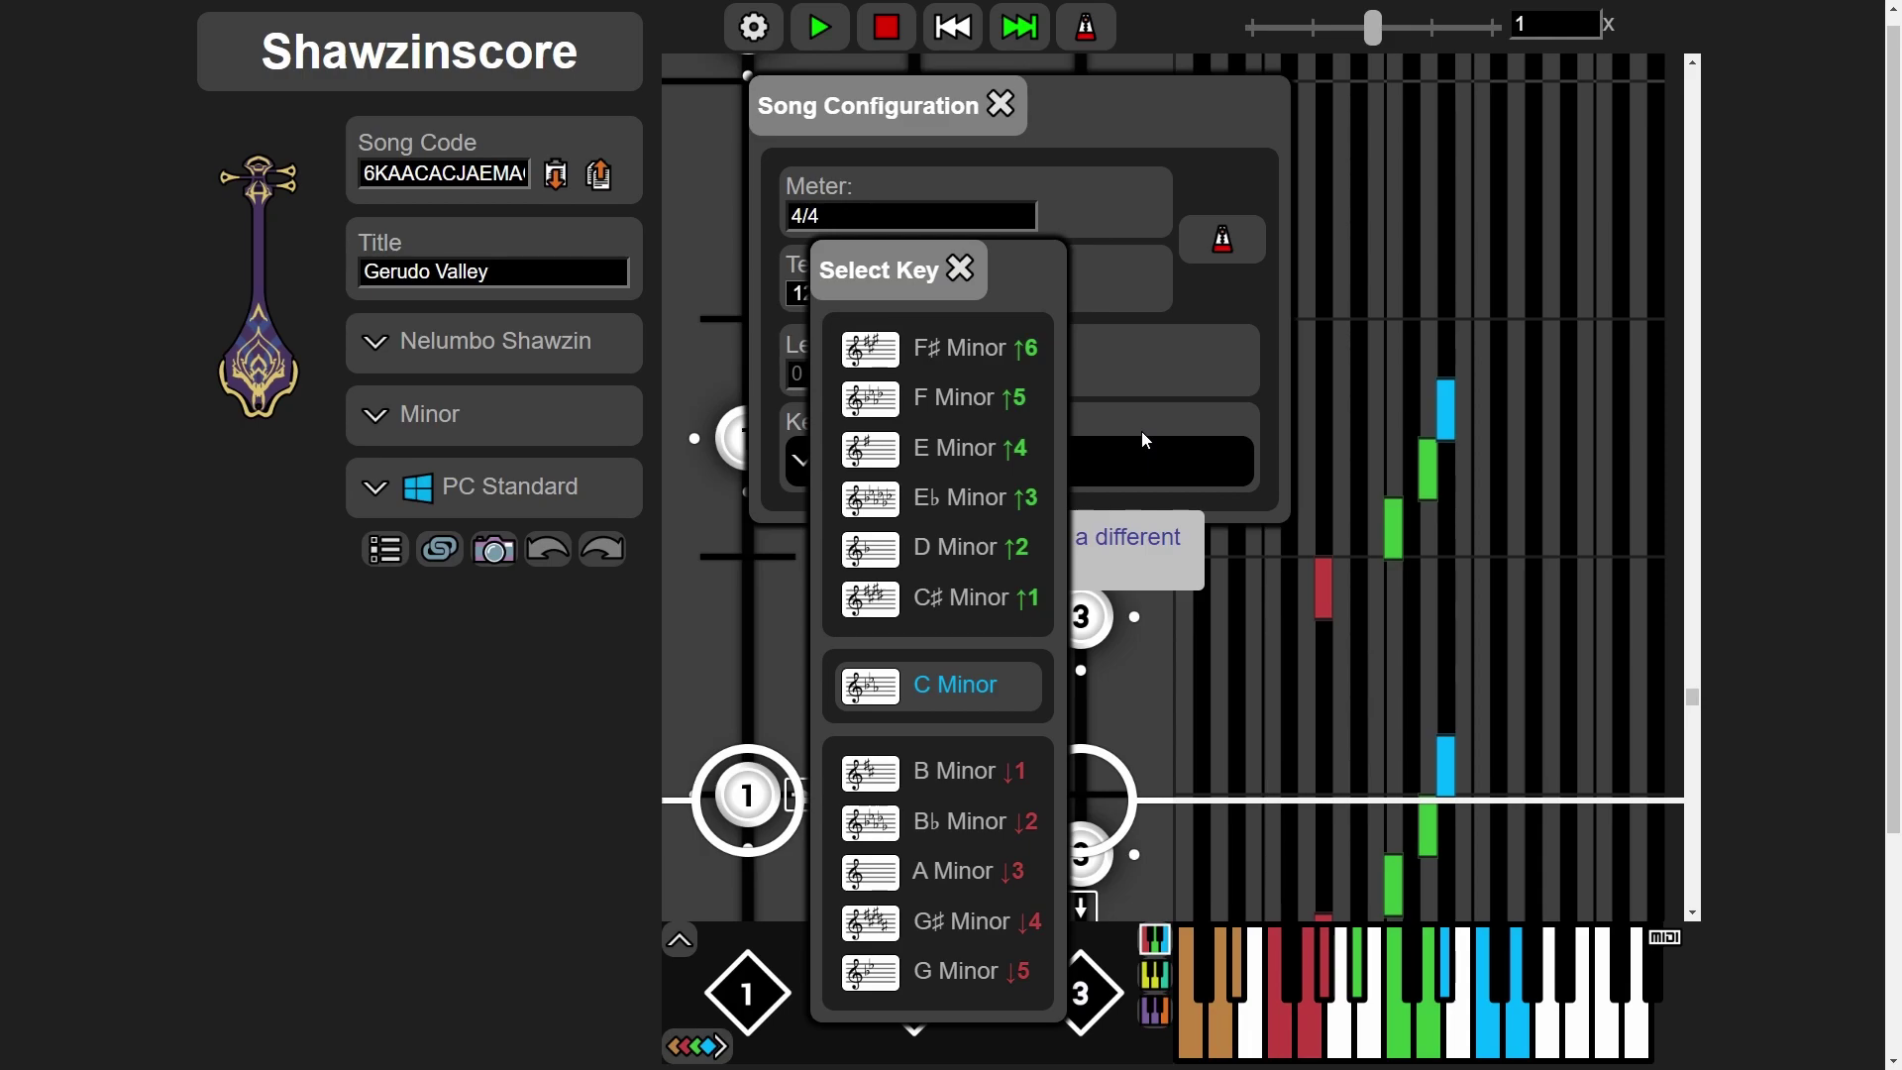
Play Gerudo Valley in C Minor, then transpose to B Minor and B♭ Minor, playing each
key("space")
key("space")
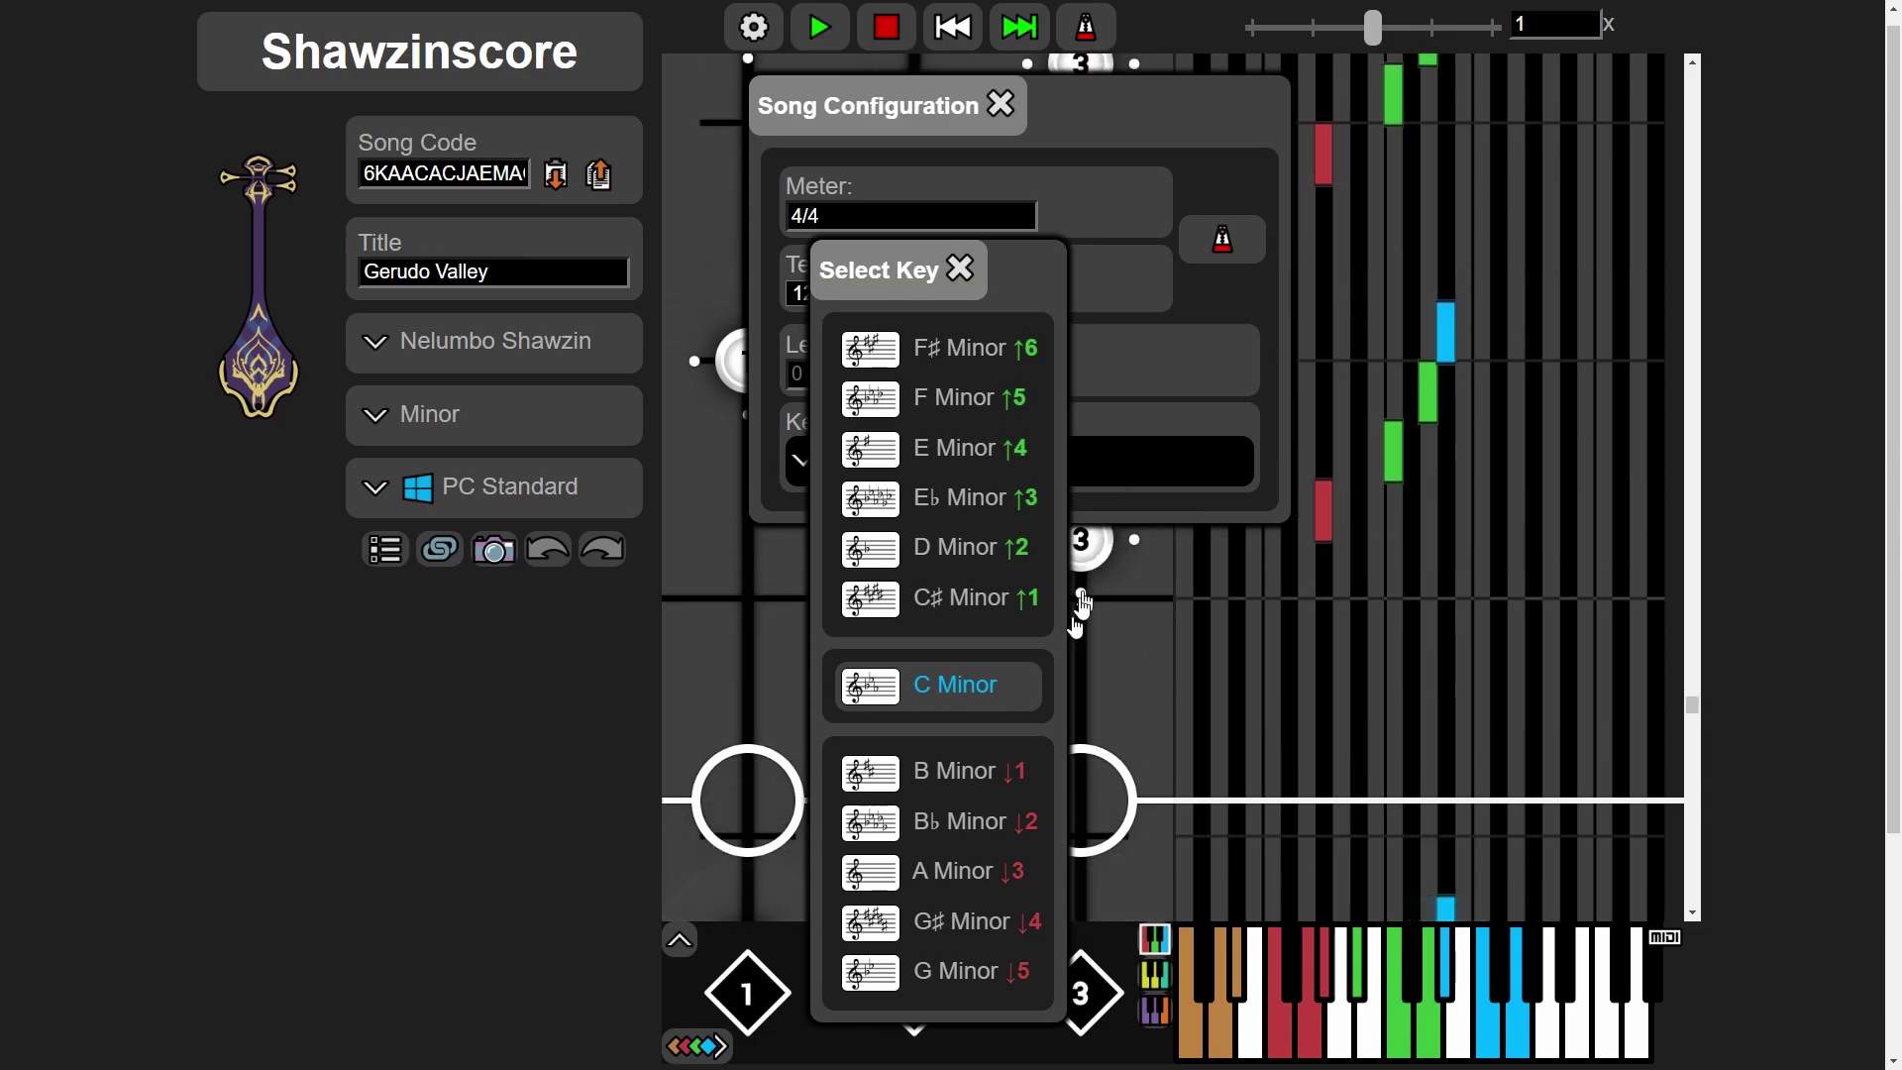
left_click(956, 771)
key("space")
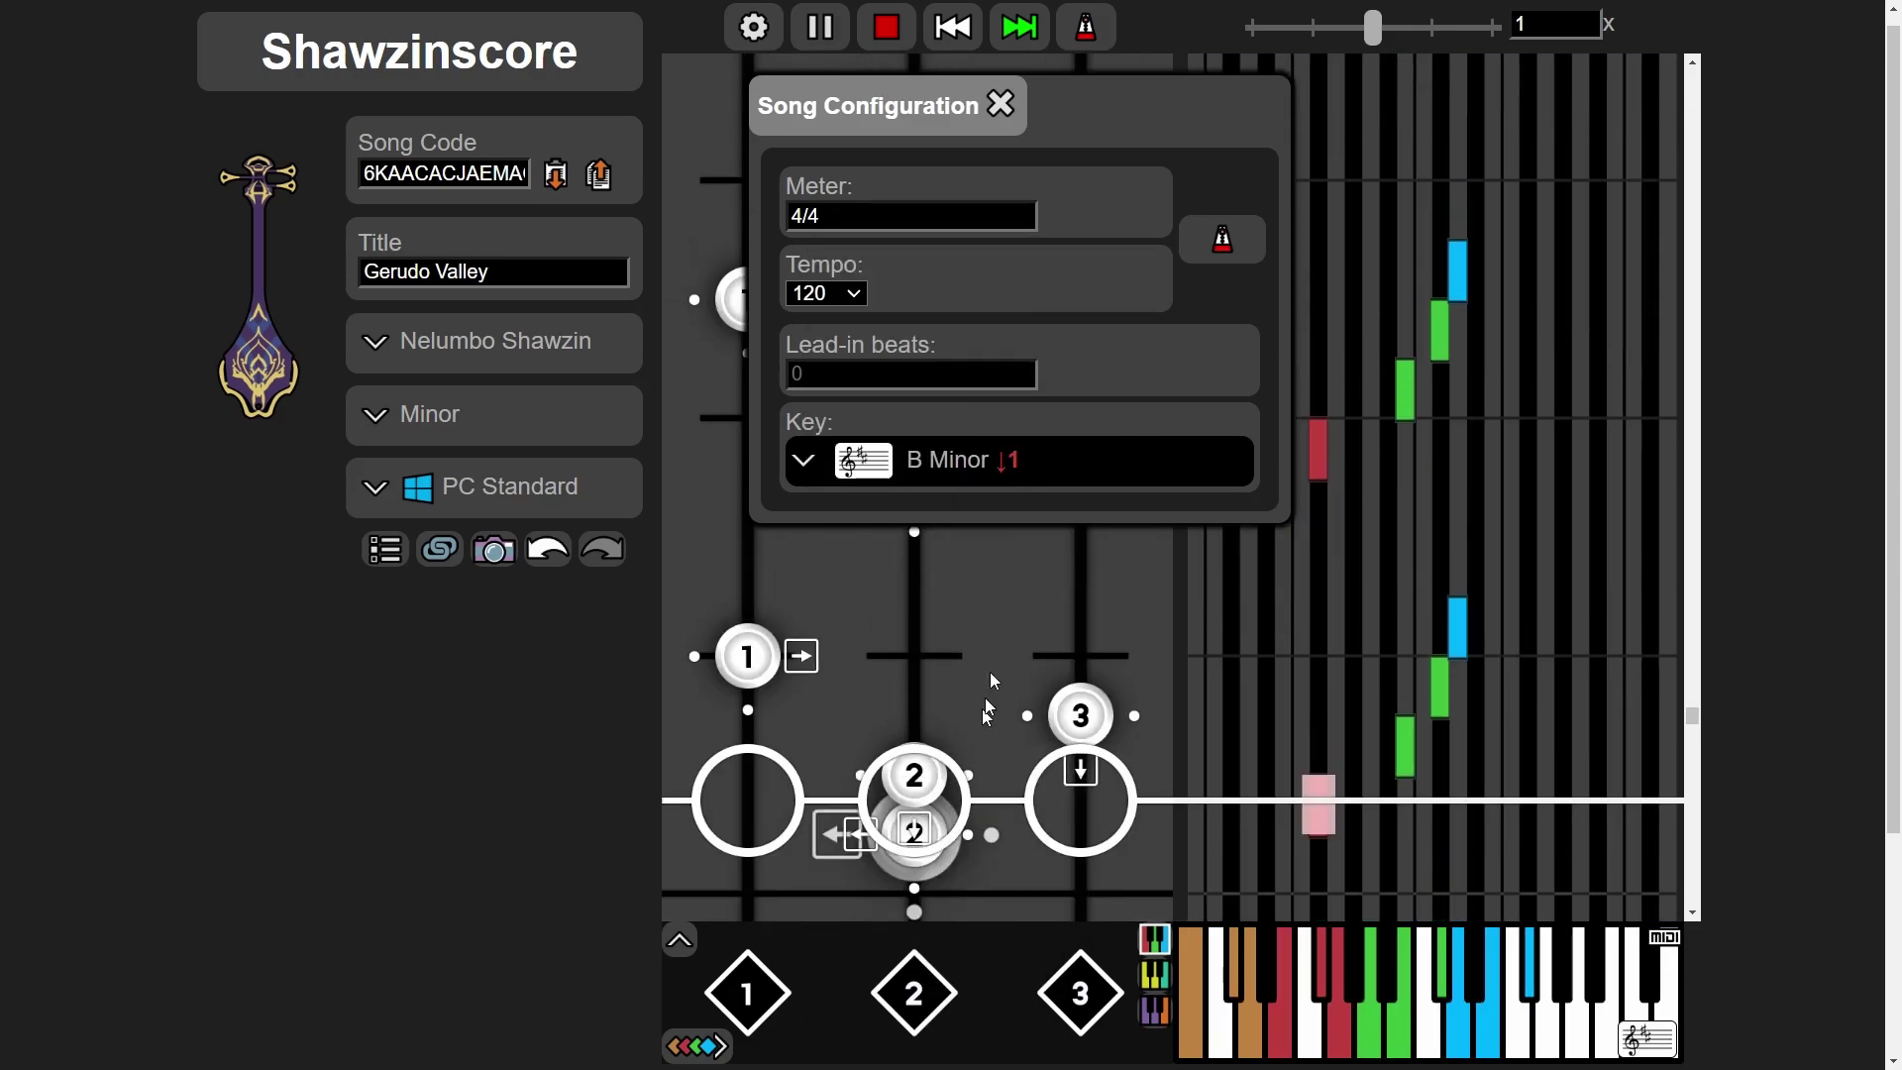
key("space")
left_click(1017, 465)
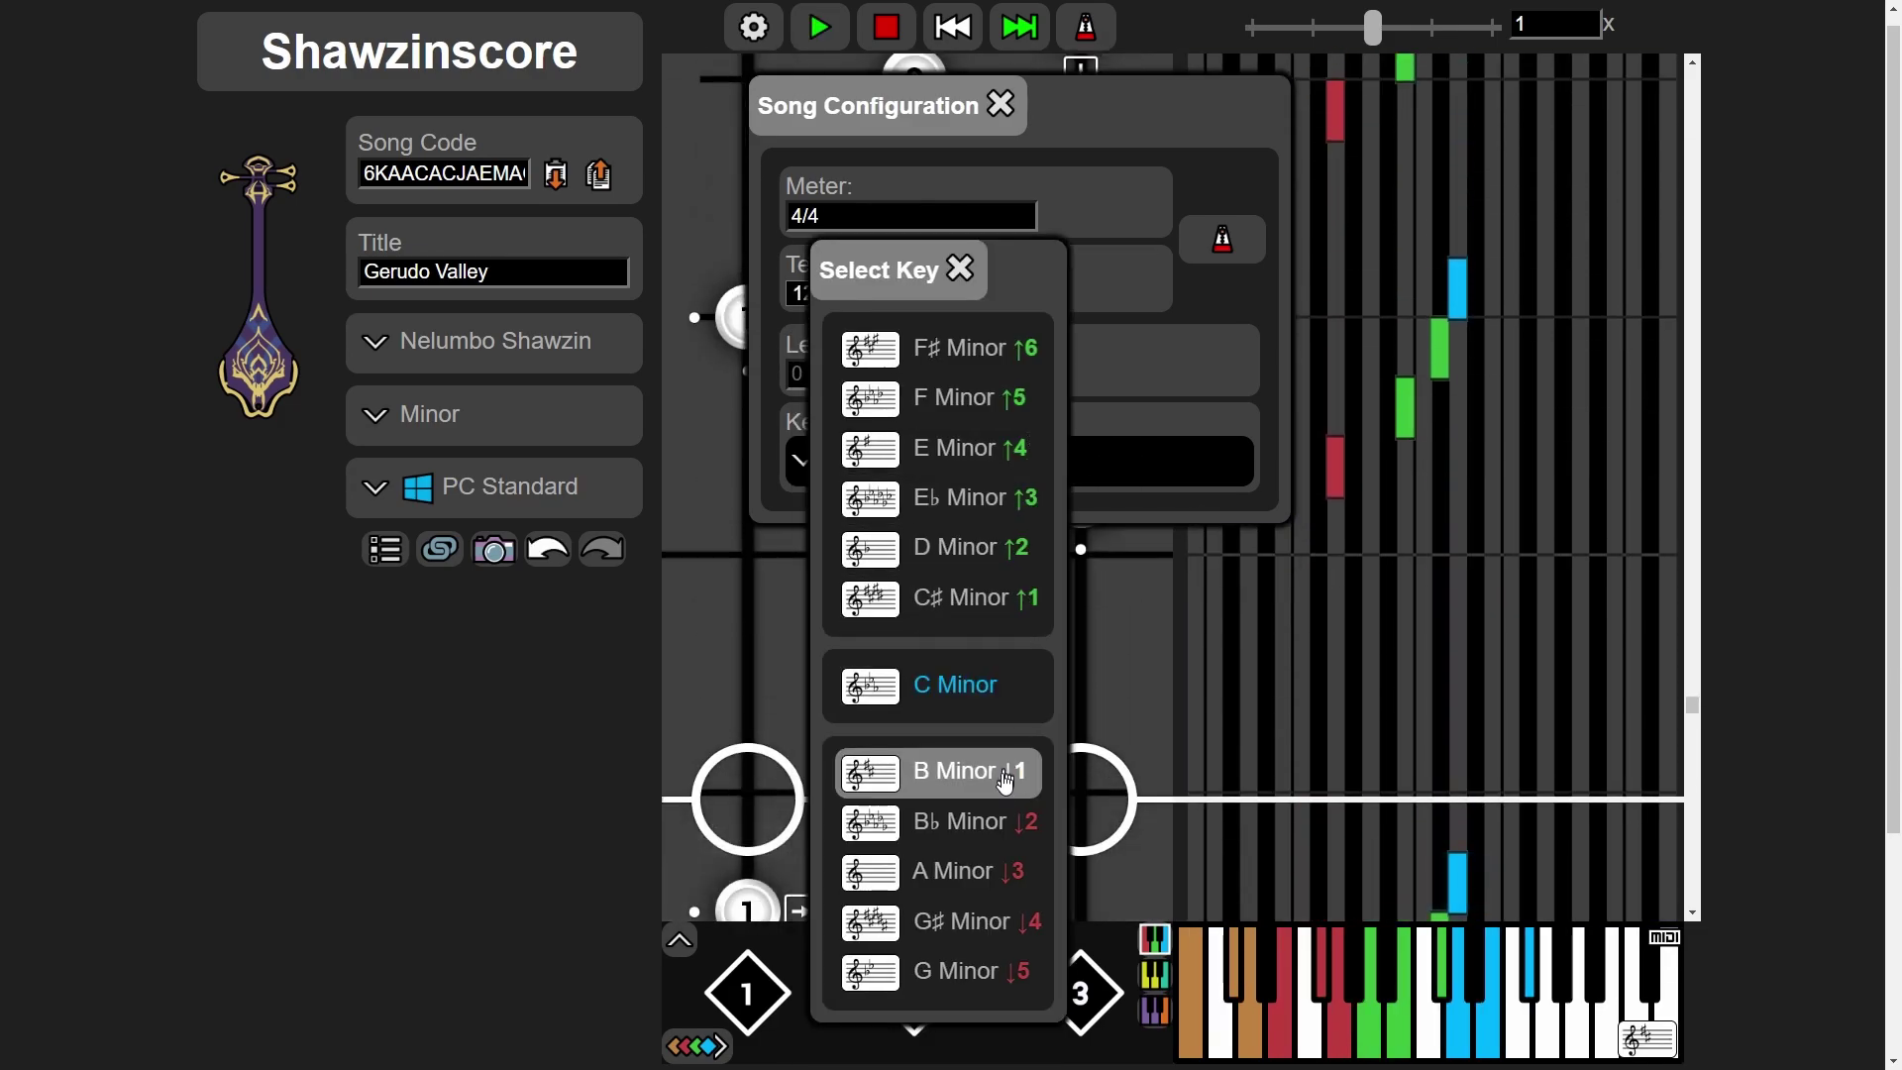
left_click(1021, 821)
key("space")
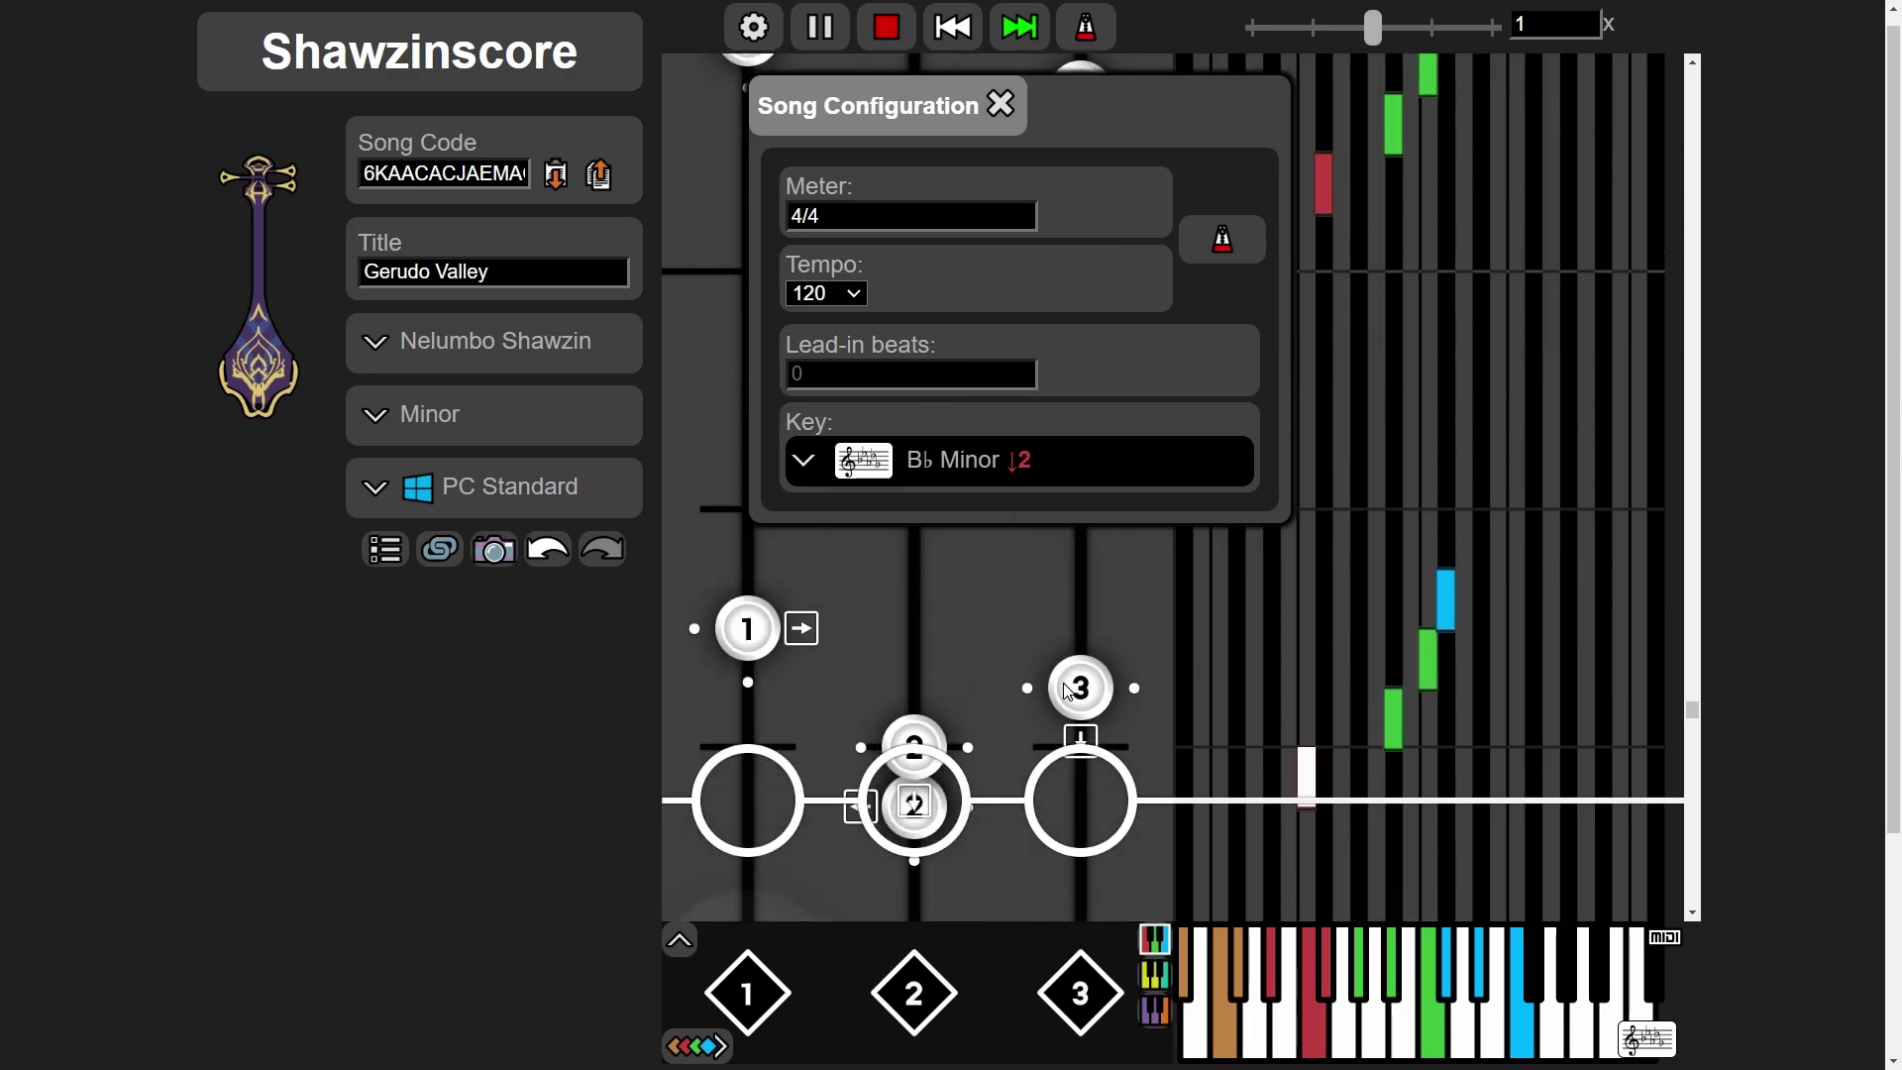
key("space")
Transpose further to A Minor, G♯ Minor and finally G Minor, playing each key
left_click(1017, 461)
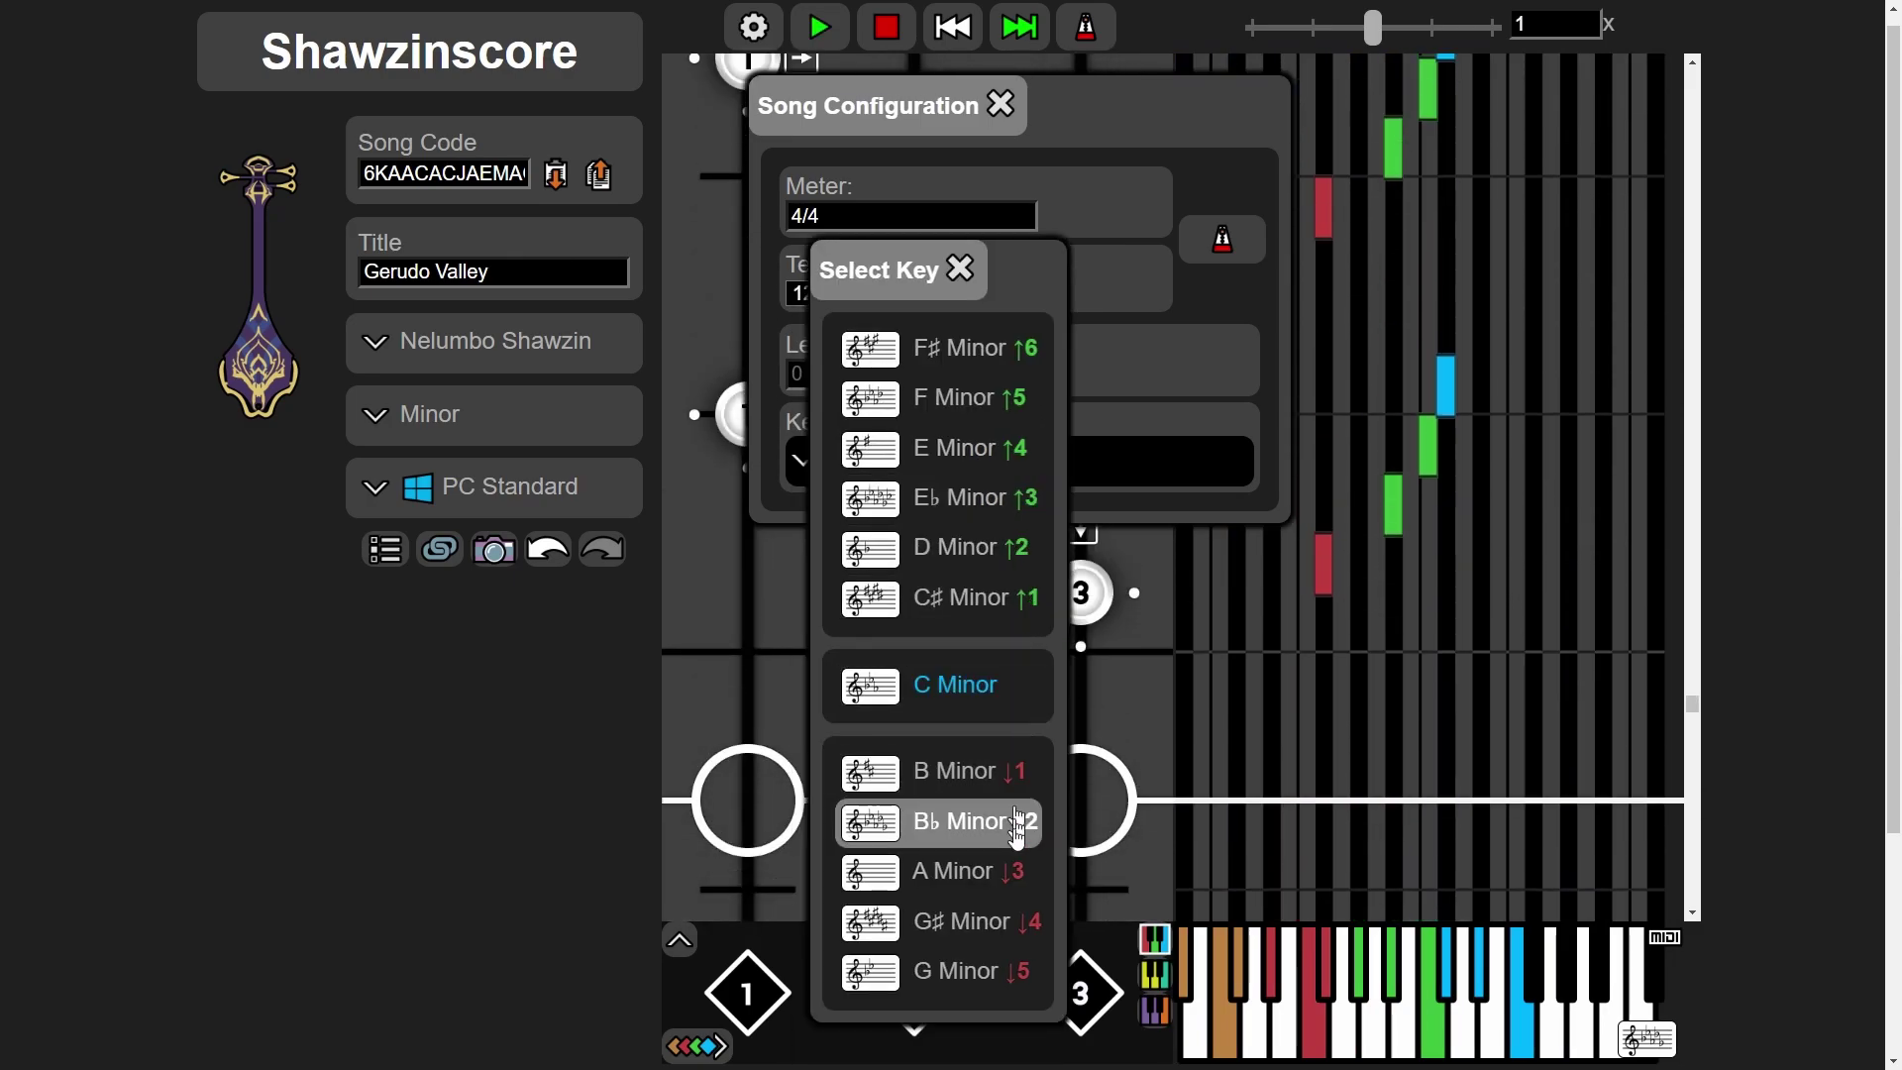
left_click(1018, 872)
key("space")
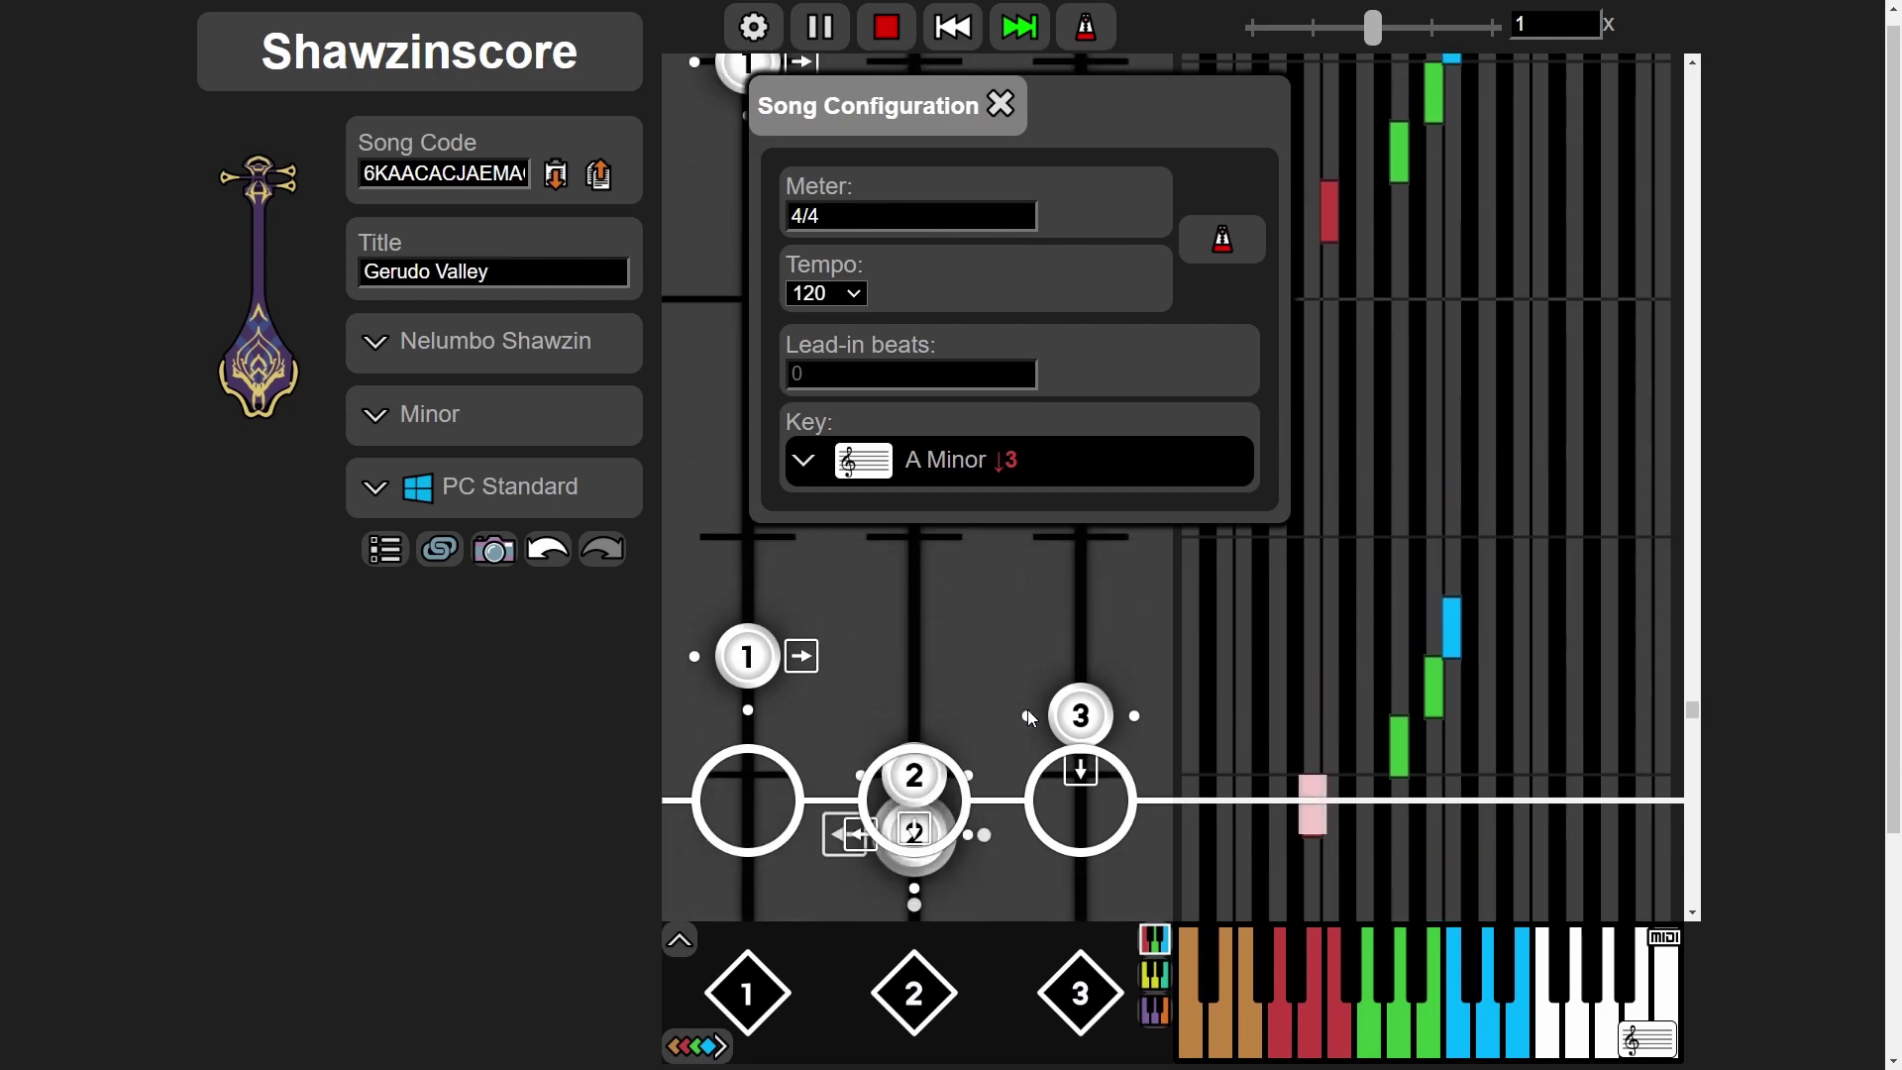
key("space")
left_click(1036, 467)
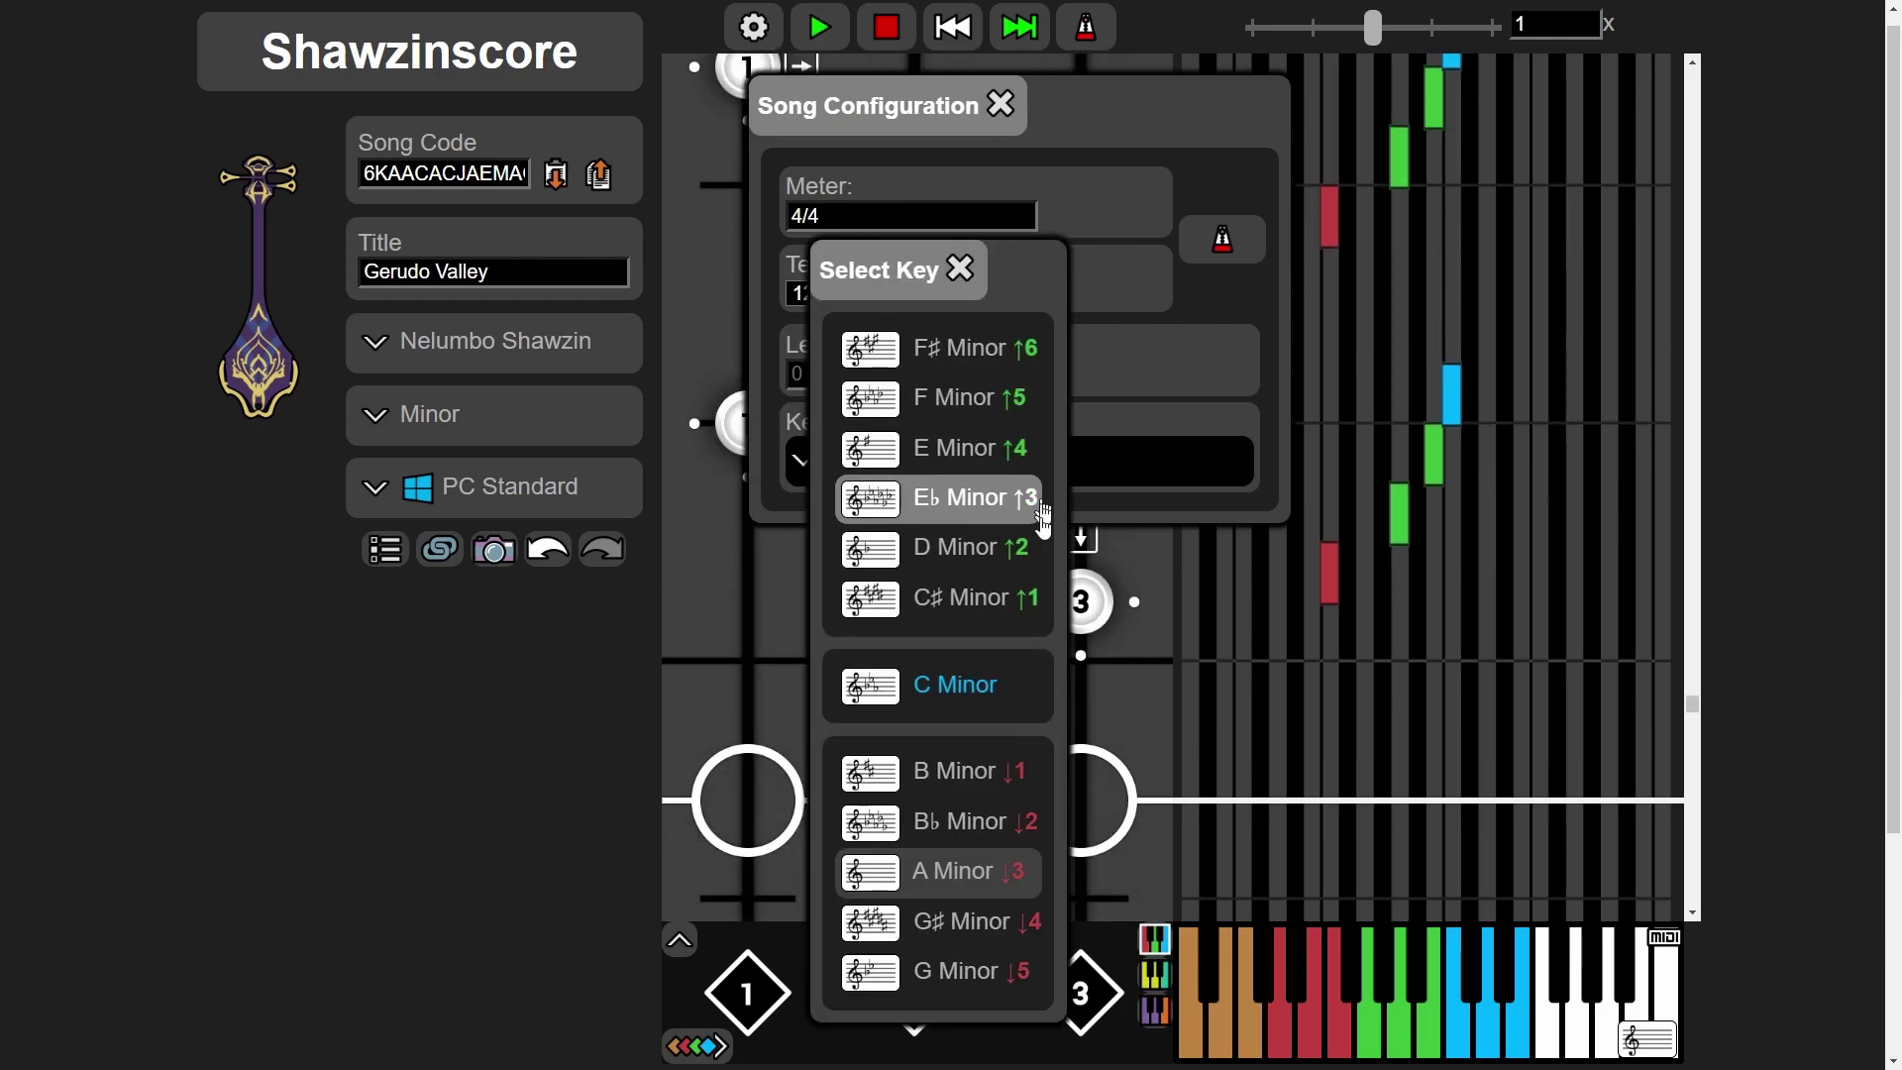
left_click(1030, 909)
key("space")
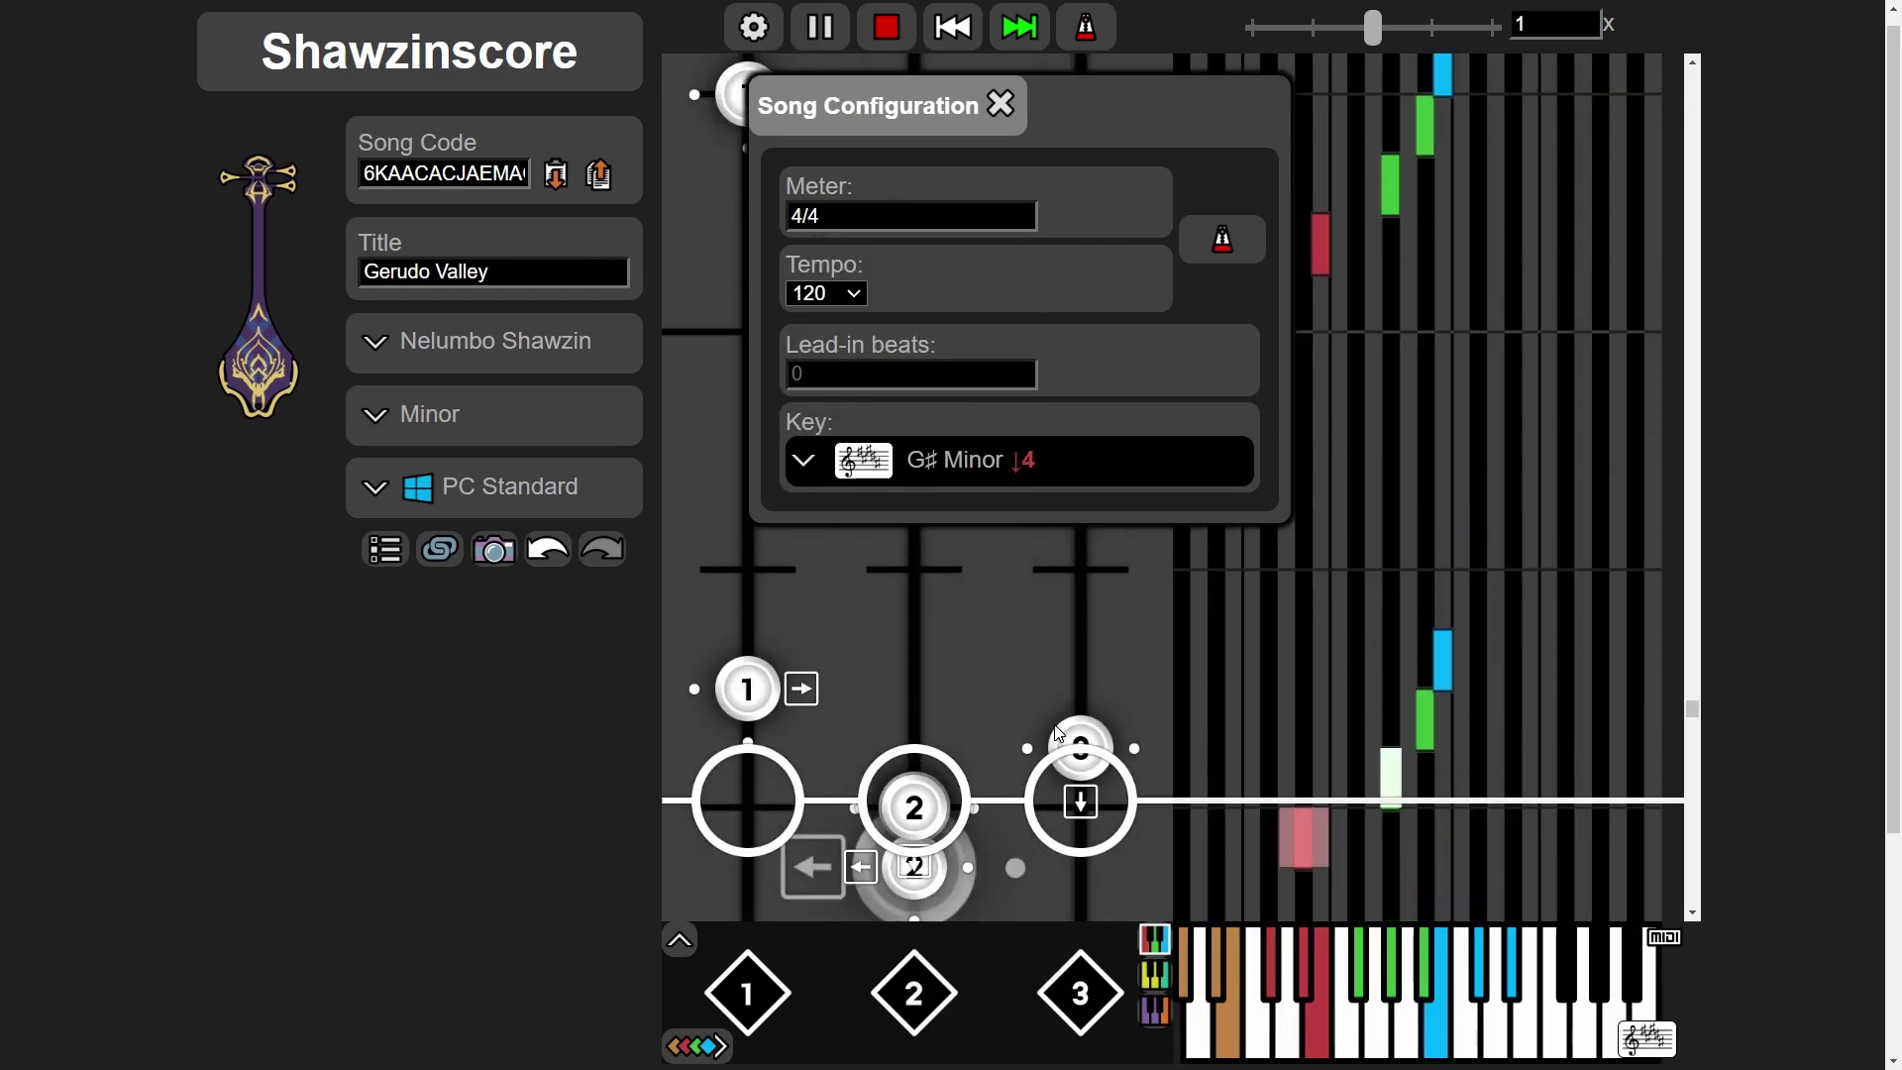
key("space")
left_click(1052, 450)
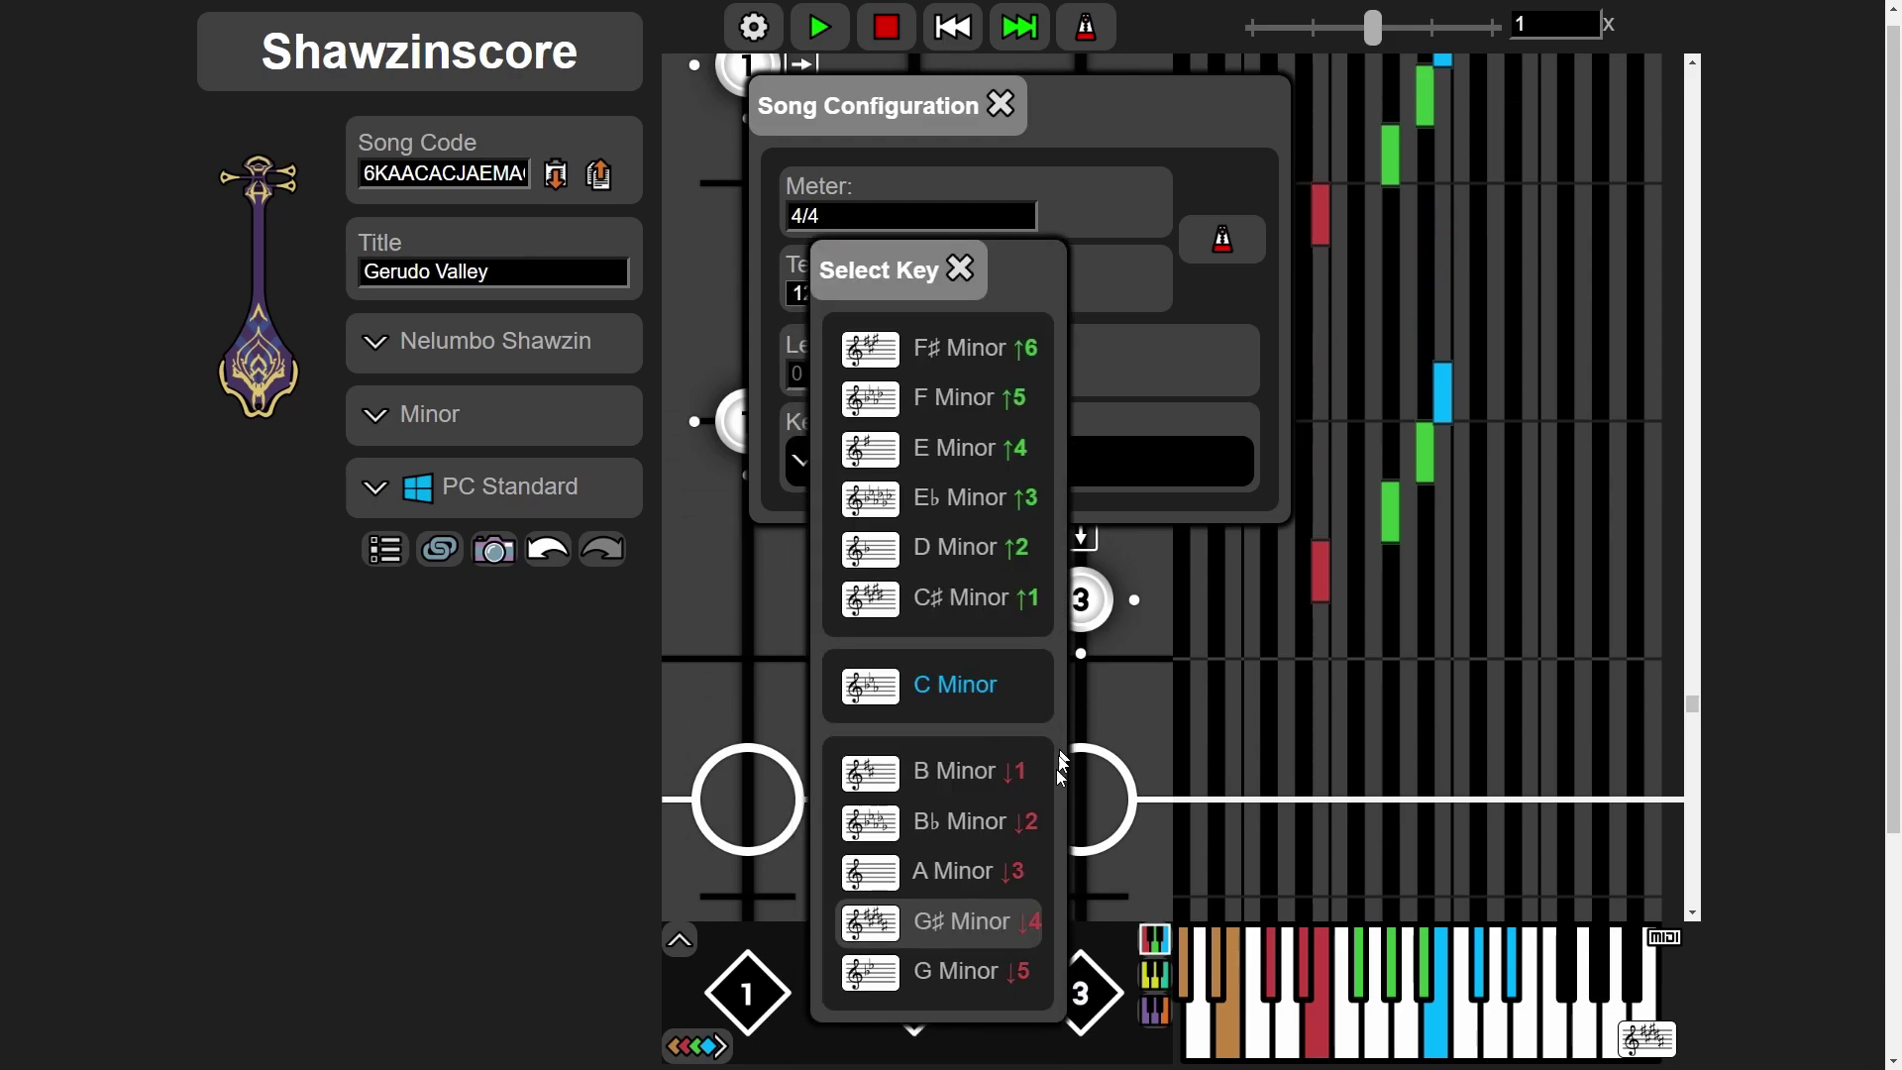
left_click(996, 974)
key("space")
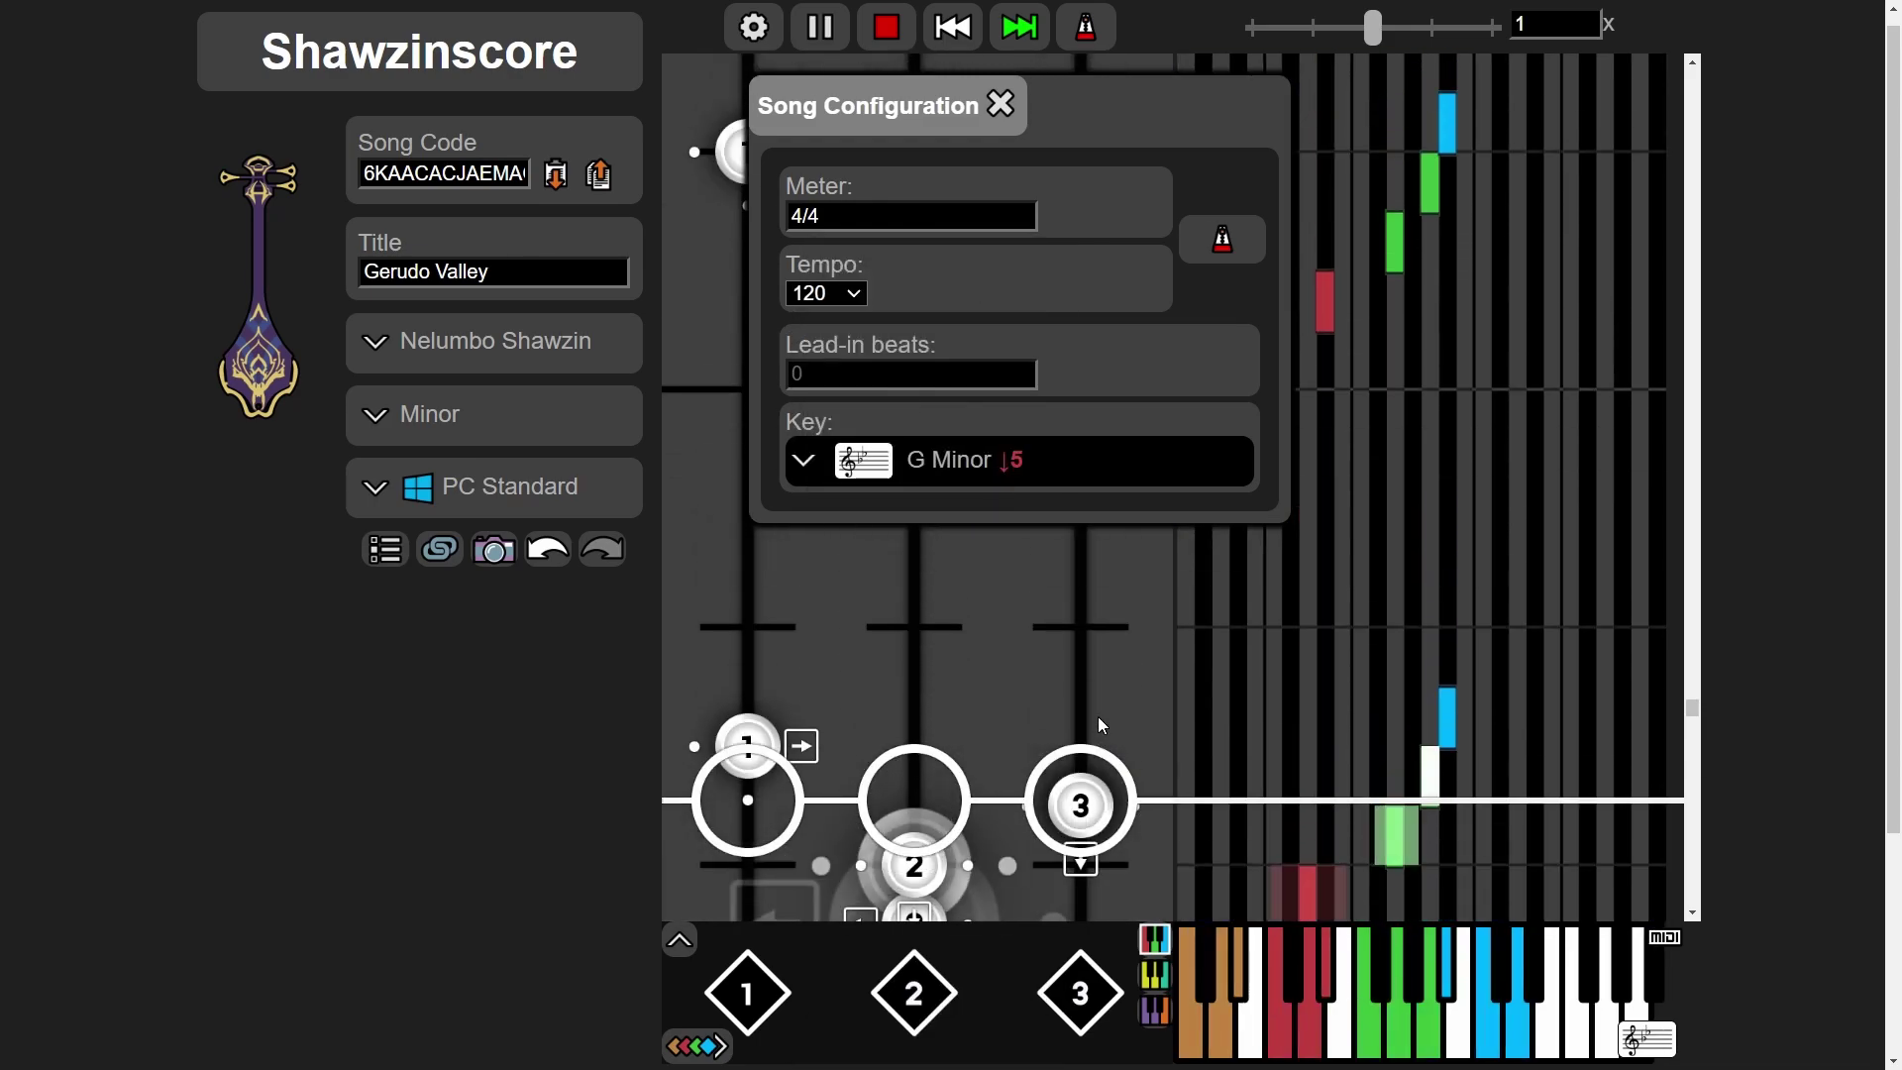